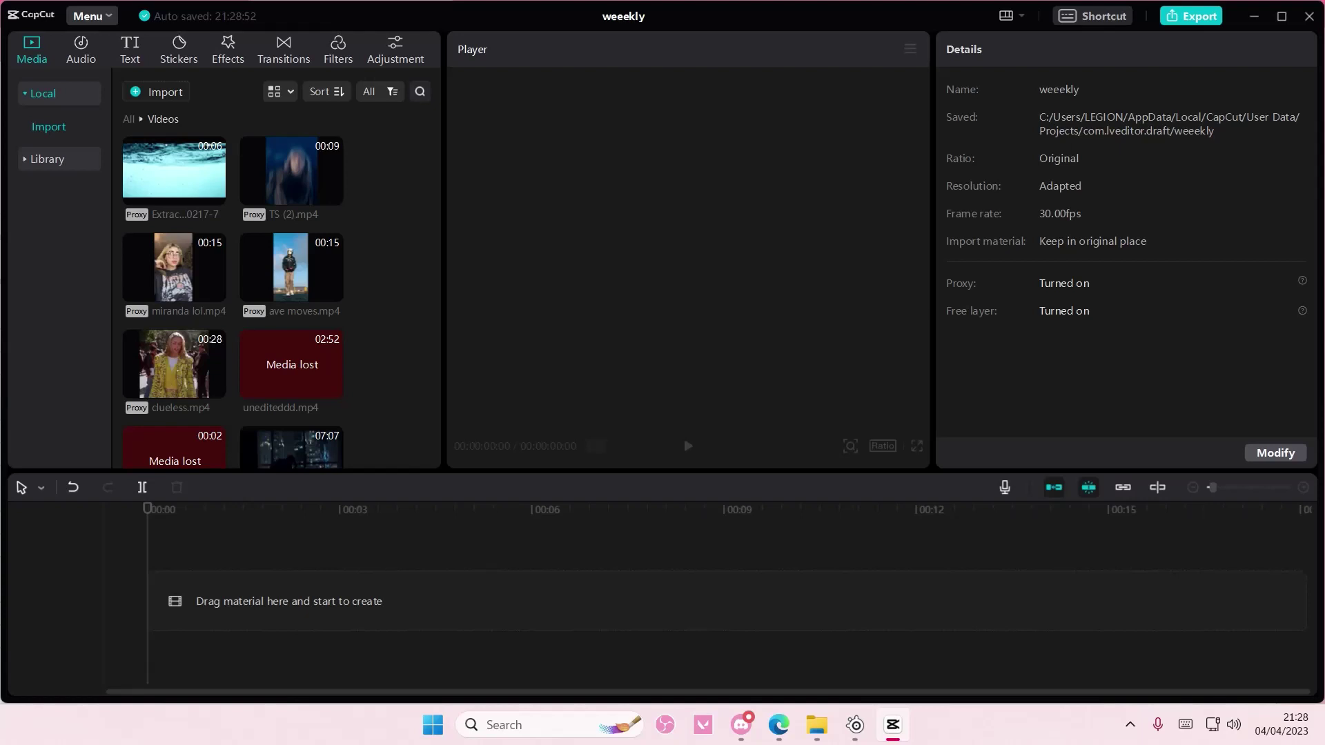
Add the pink gradient image 361724.png from the local media to the timeline and mute its track
{"action": "left_click", "coordinate": [62, 160]}
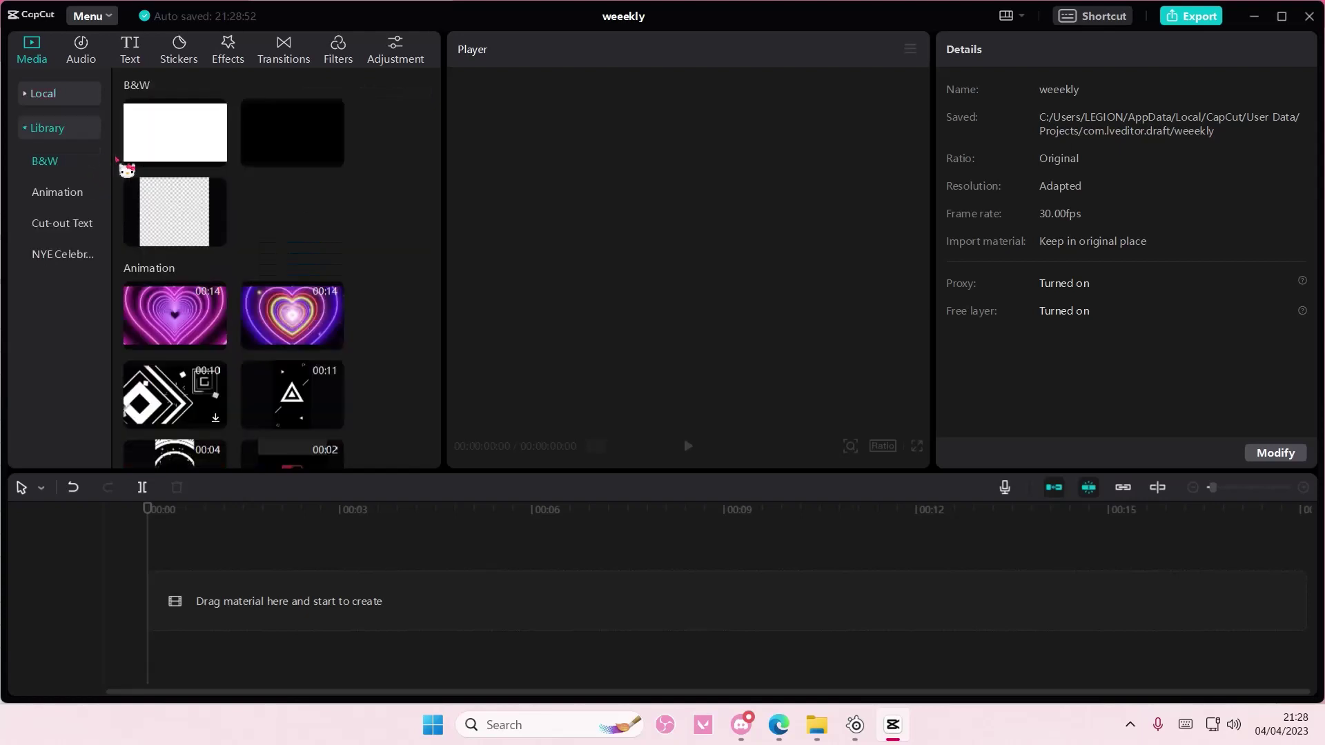
{"action": "left_click", "coordinate": [40, 95]}
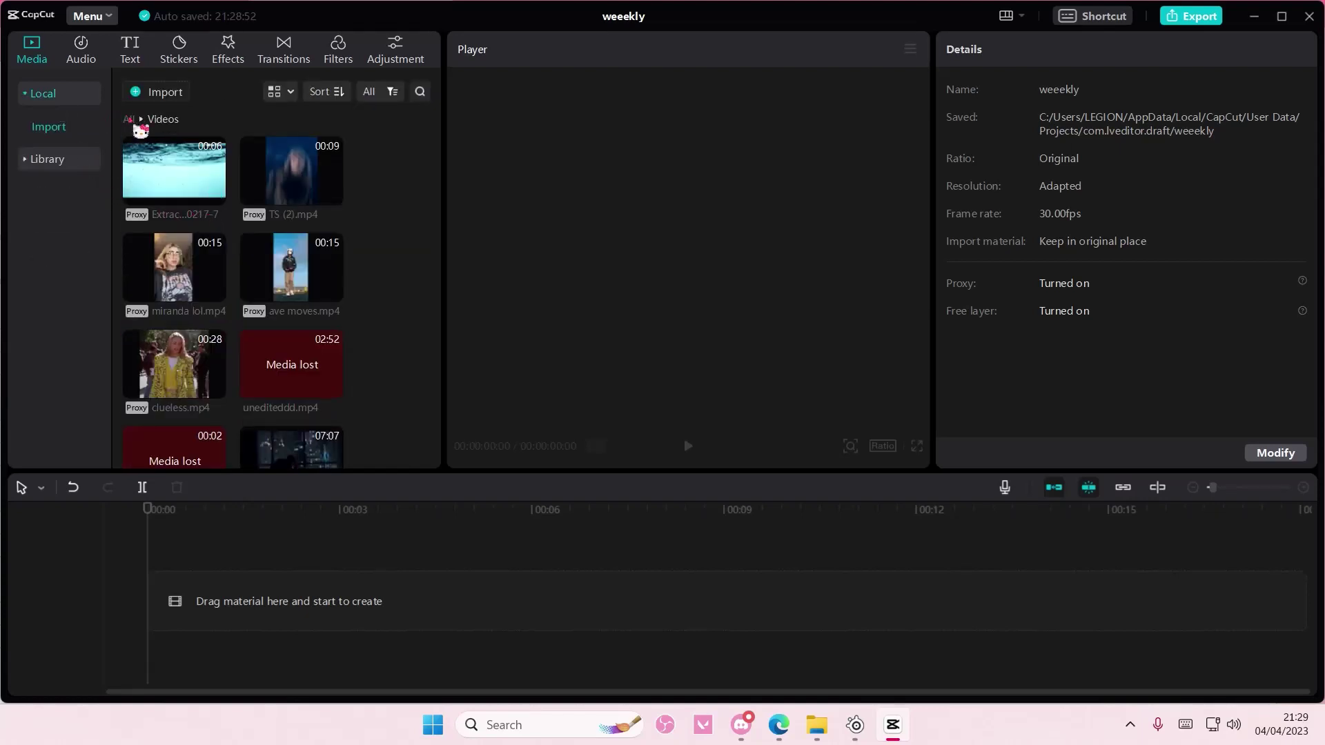
{"action": "left_click", "coordinate": [130, 119]}
{"action": "scroll", "coordinate": [352, 269], "scroll_direction": "down", "scroll_amount": 4}
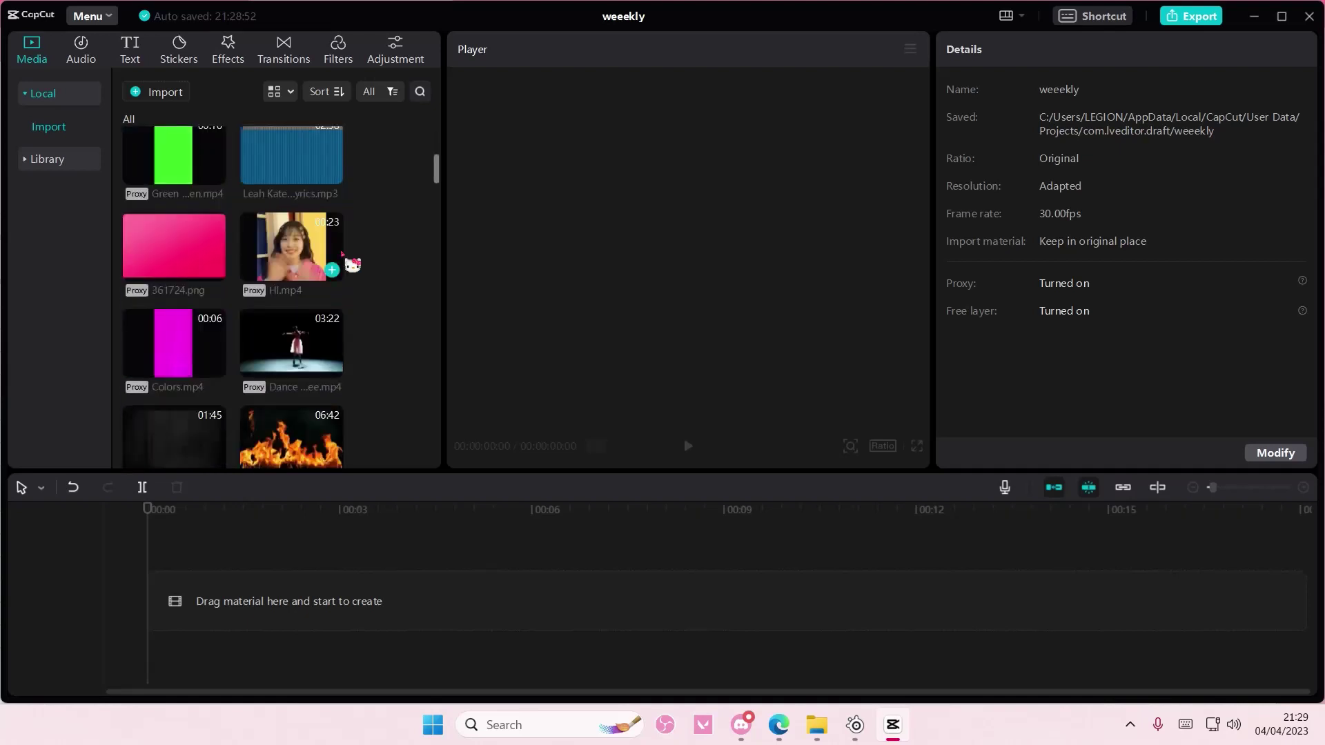
{"action": "left_click", "coordinate": [214, 270]}
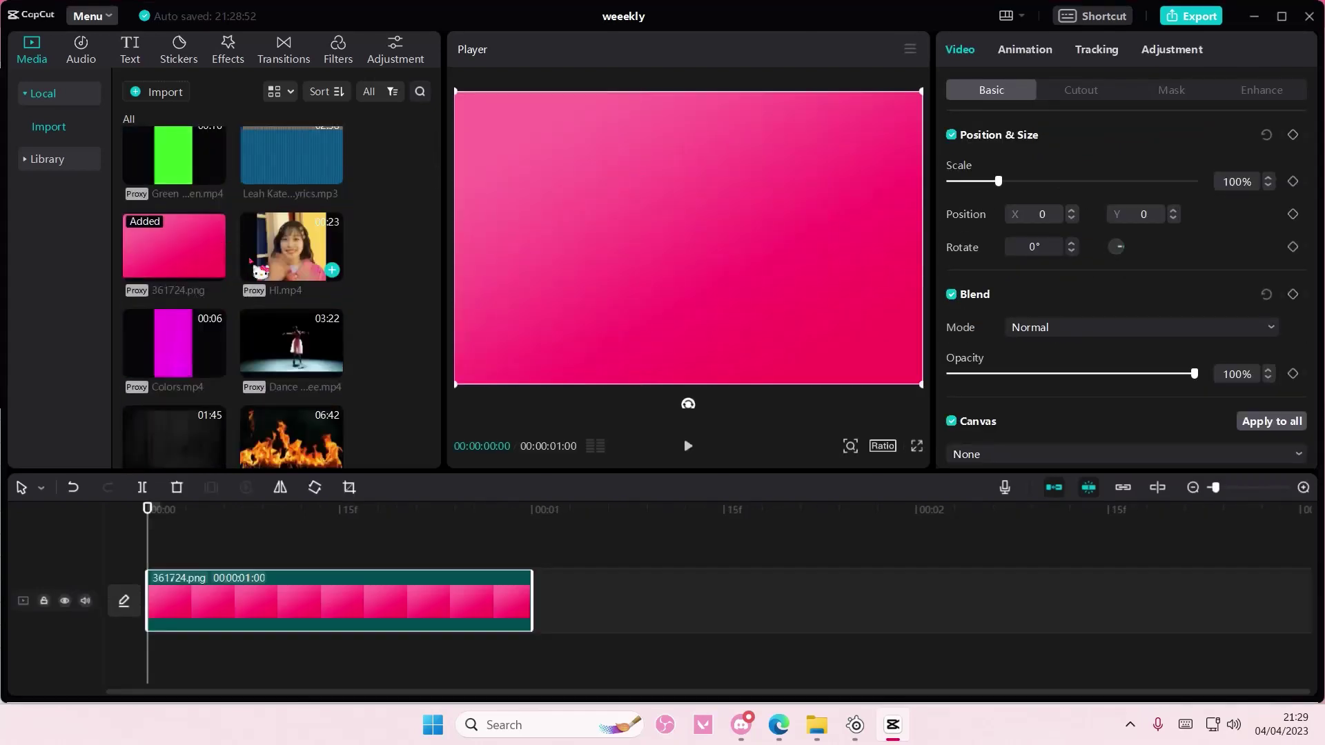
{"action": "left_click", "coordinate": [86, 601]}
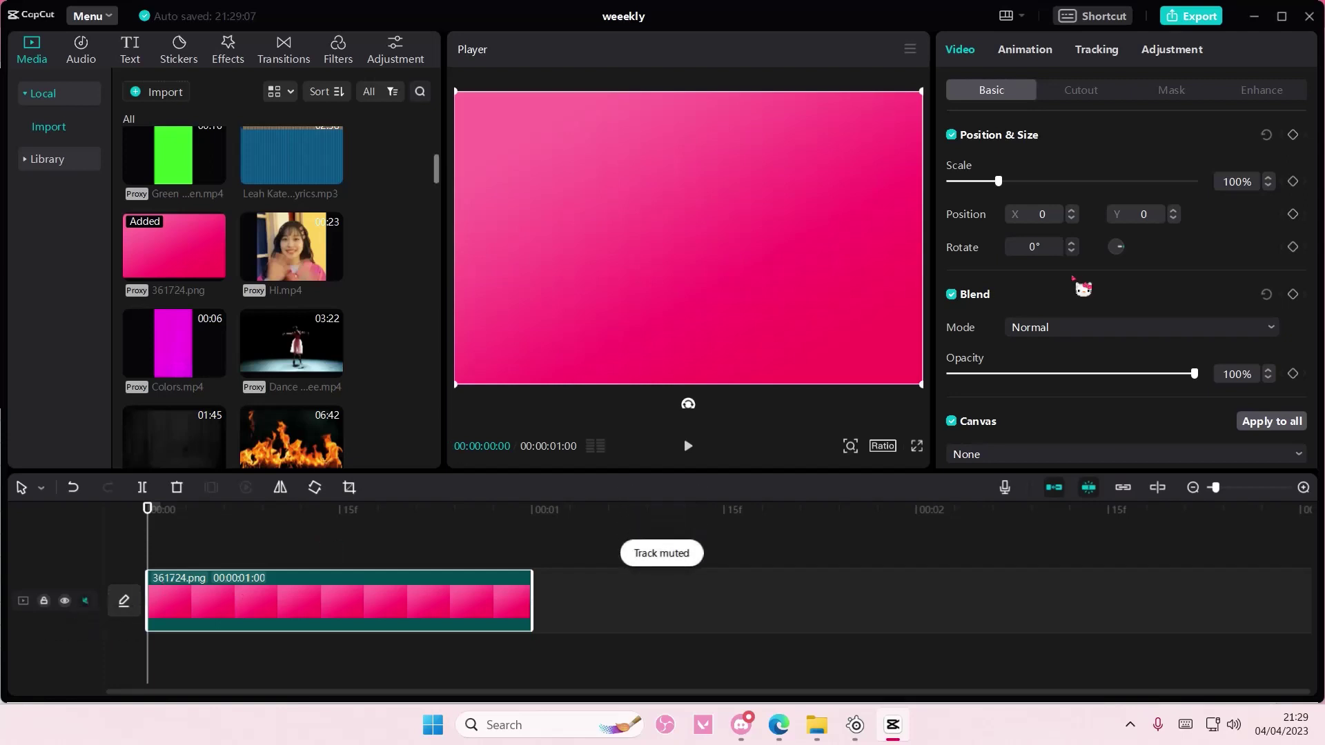
Apply a Circle mask to the pink clip, shrink it to about 379 × 383 and place it near X -414, Y 343
{"action": "left_click", "coordinate": [1172, 91]}
{"action": "left_click", "coordinate": [1175, 185]}
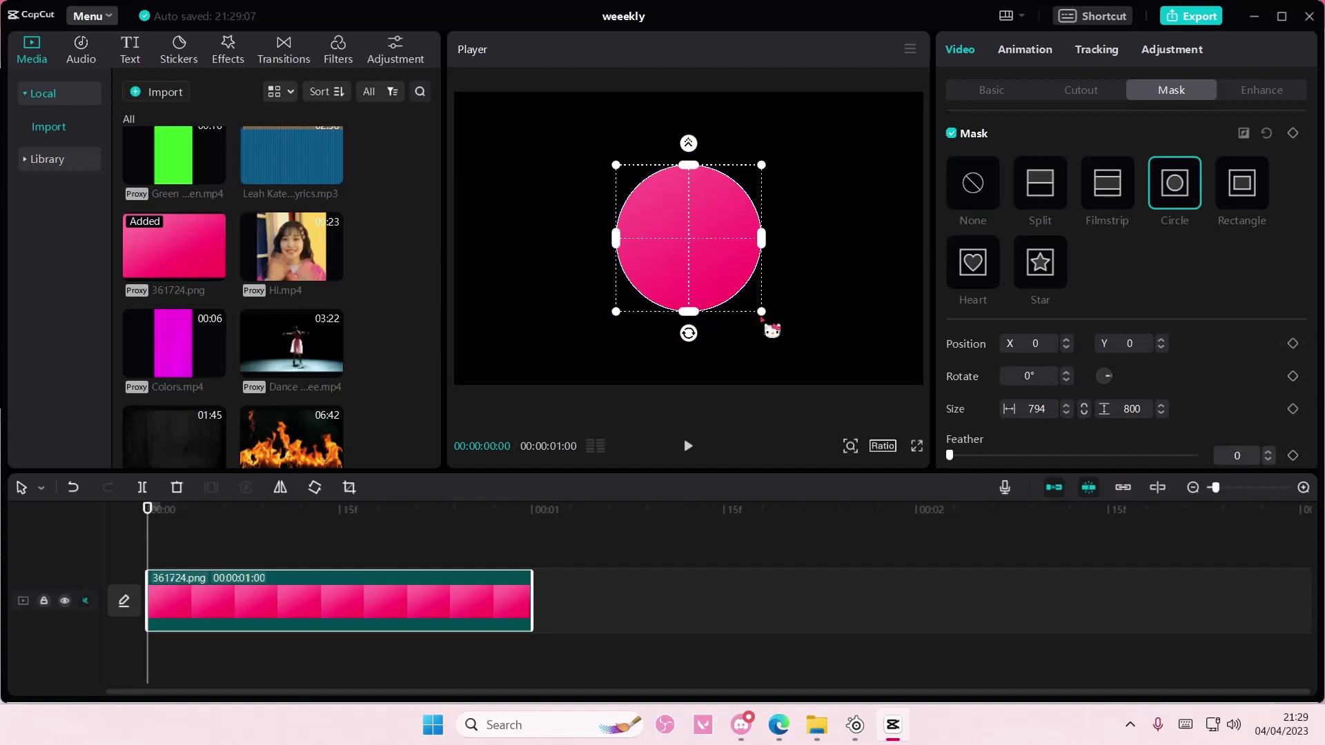
{"action": "left_click_drag", "start_coordinate": [761, 318], "coordinate": [644, 210]}
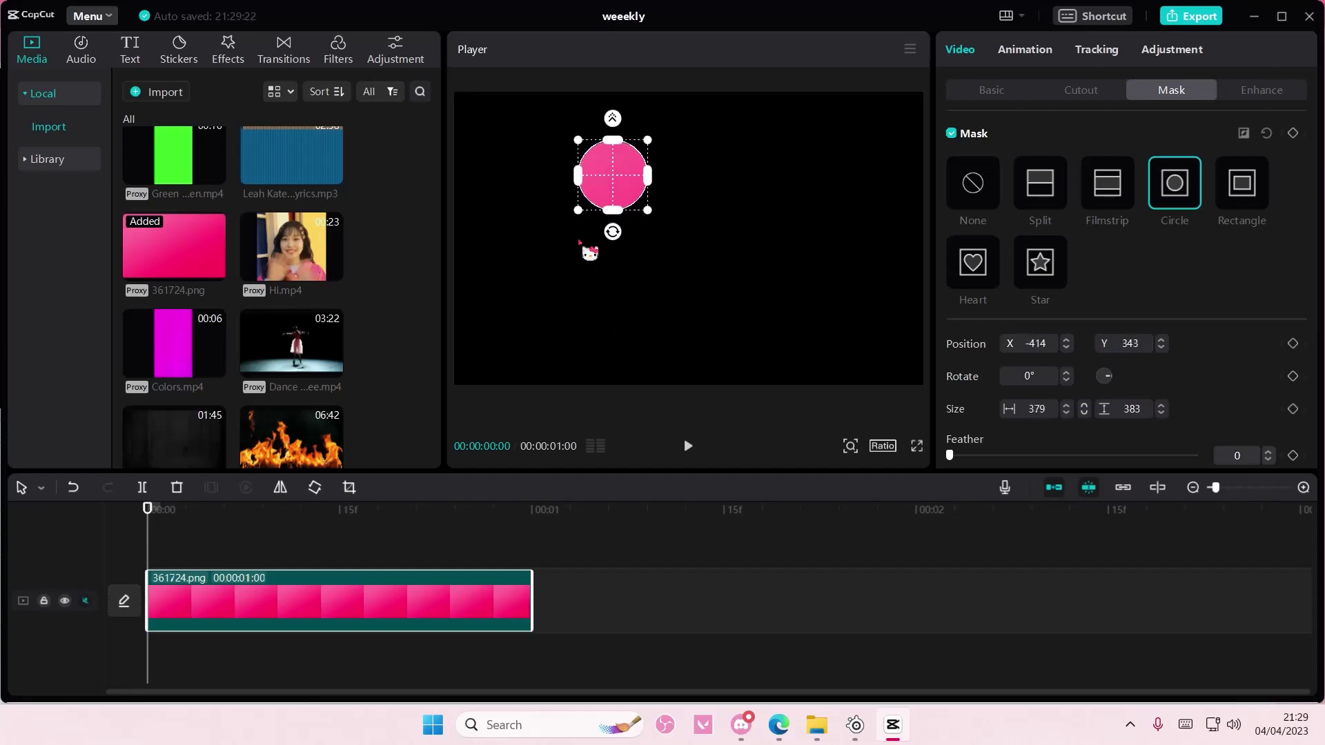
Duplicate the masked pink clip and place the copy as the upper-right petal at about X 375, Y -273
{"action": "right_click", "coordinate": [384, 621]}
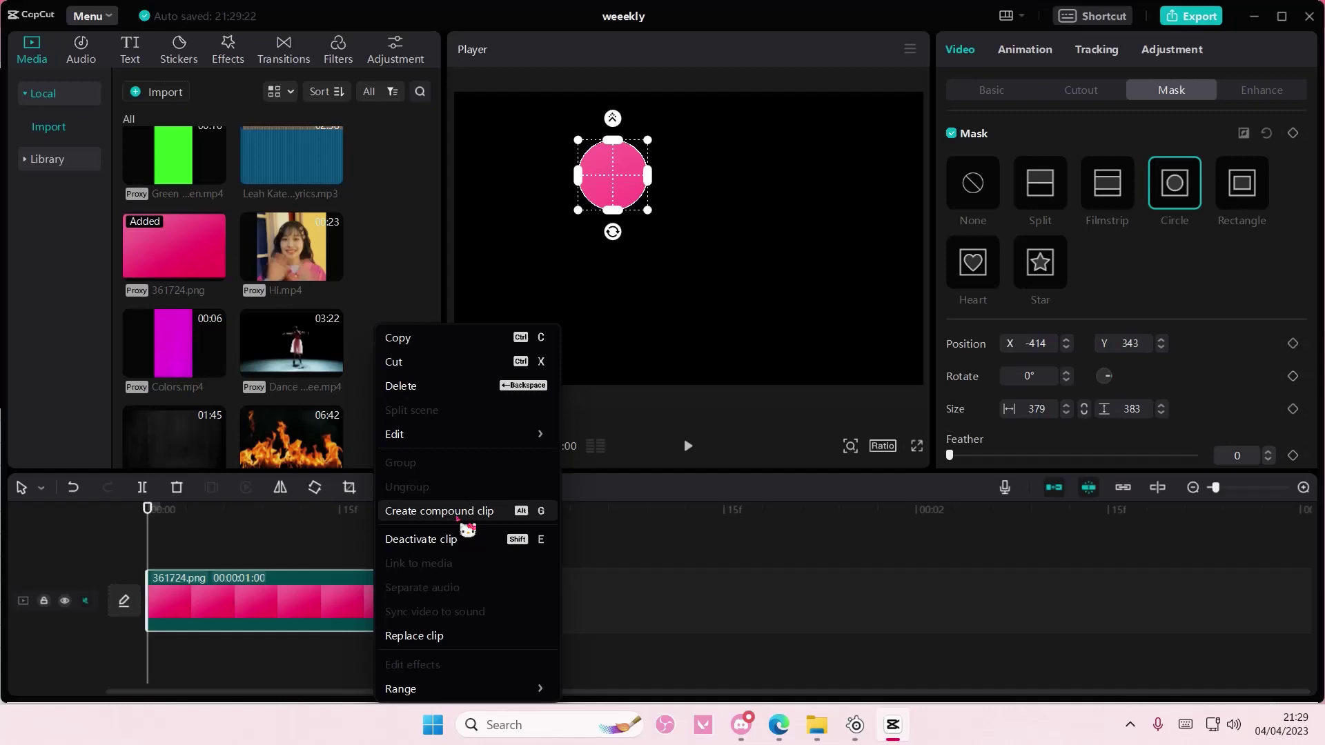
{"action": "left_click", "coordinate": [441, 340]}
{"action": "left_click", "coordinate": [965, 88]}
{"action": "key", "text": "ctrl+v"}
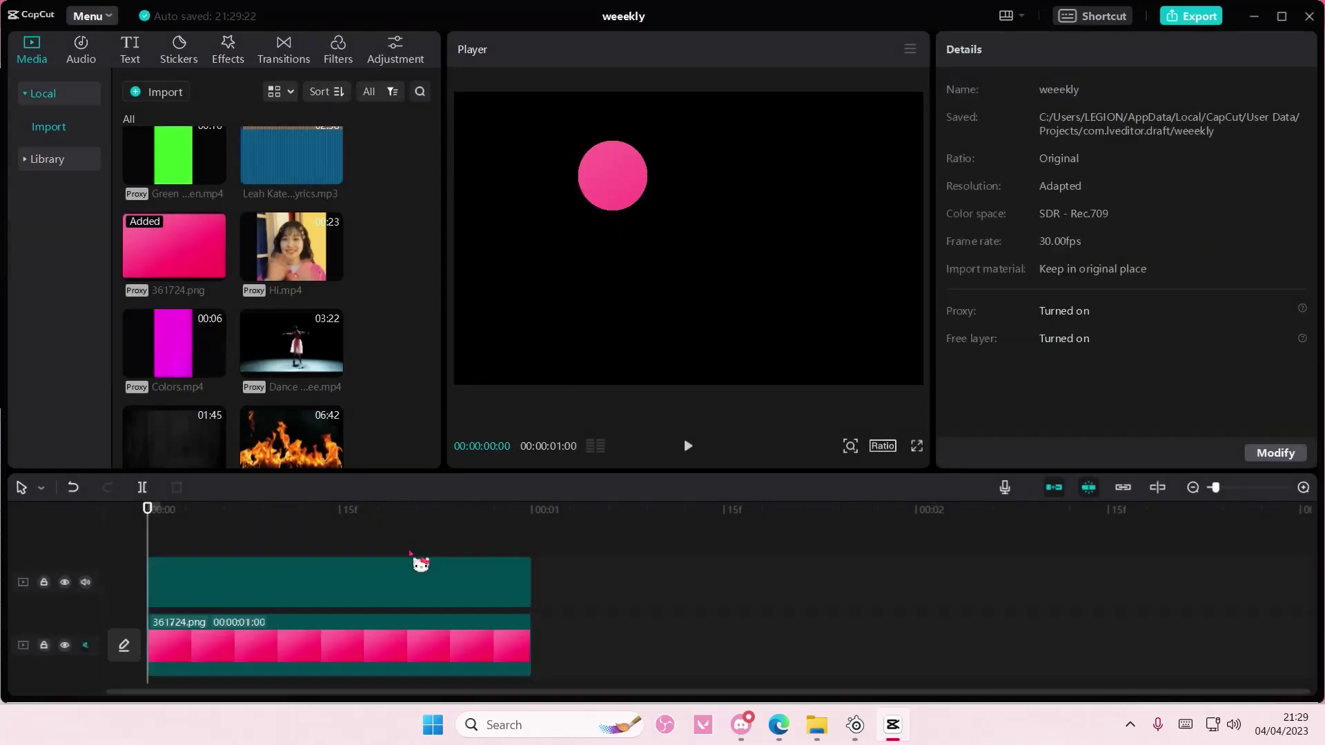
{"action": "left_click_drag", "start_coordinate": [654, 205], "coordinate": [699, 238]}
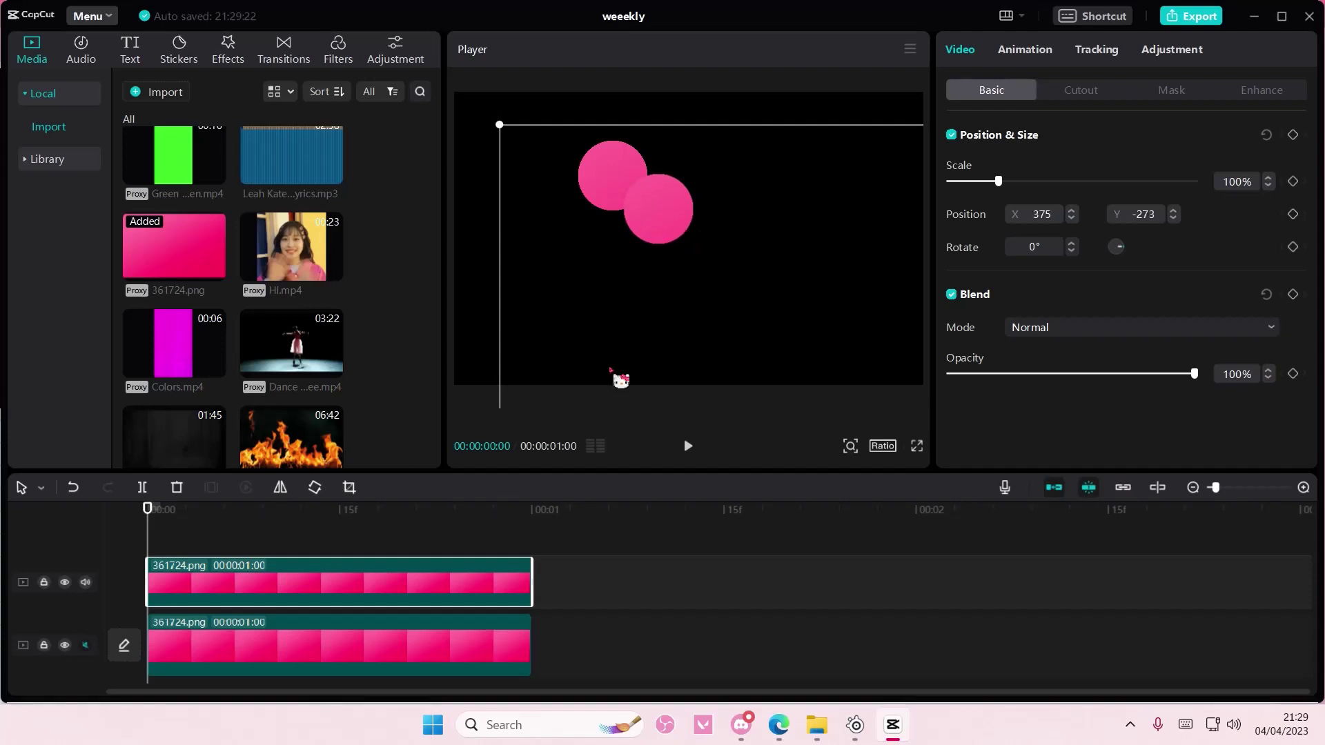
Paste three more petal copies for the upper left, lower left (about X -252, Y -725) and lower right (about X 251, Y -731) of the flower
{"action": "key", "text": "ctrl+v"}
{"action": "mouse_move", "coordinate": [630, 275]}
{"action": "left_mouse_down"}
{"action": "mouse_move", "coordinate": [610, 280]}
{"action": "mouse_move", "coordinate": [615, 267]}
{"action": "left_mouse_up"}
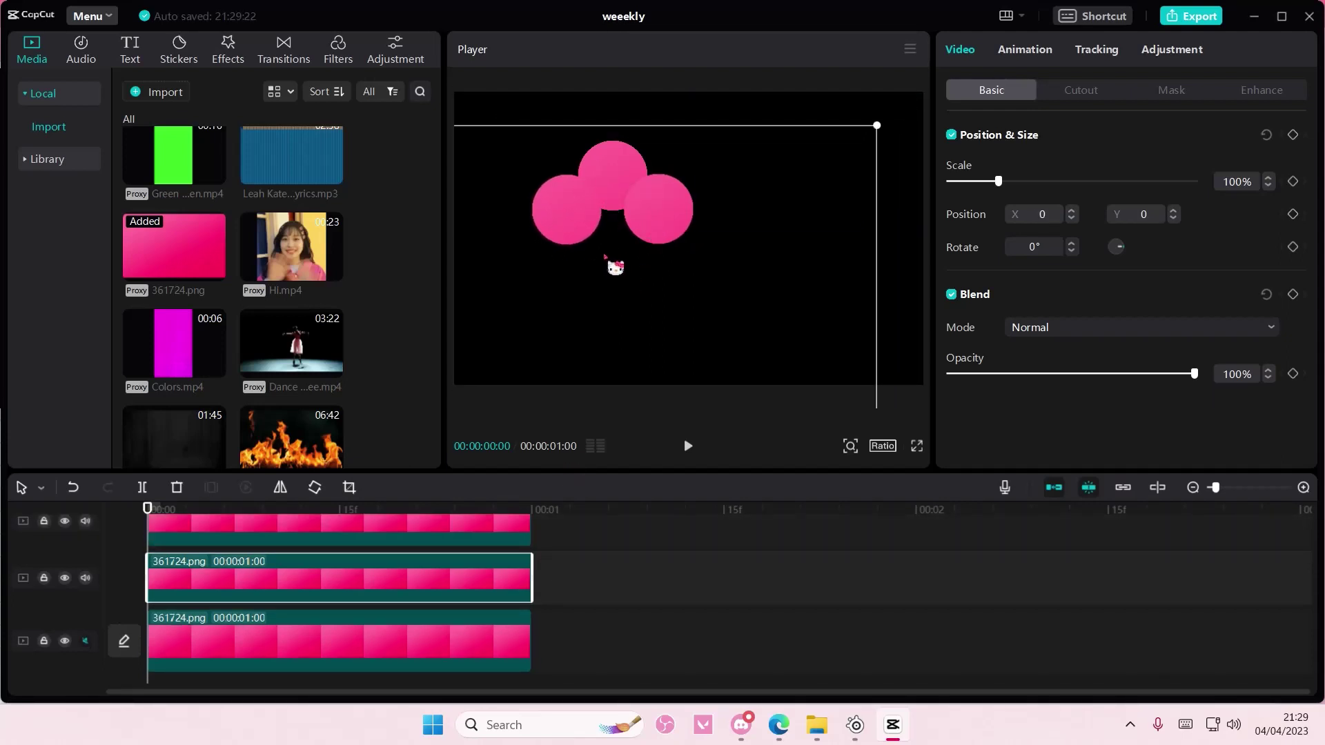
{"action": "key", "text": "ctrl+v"}
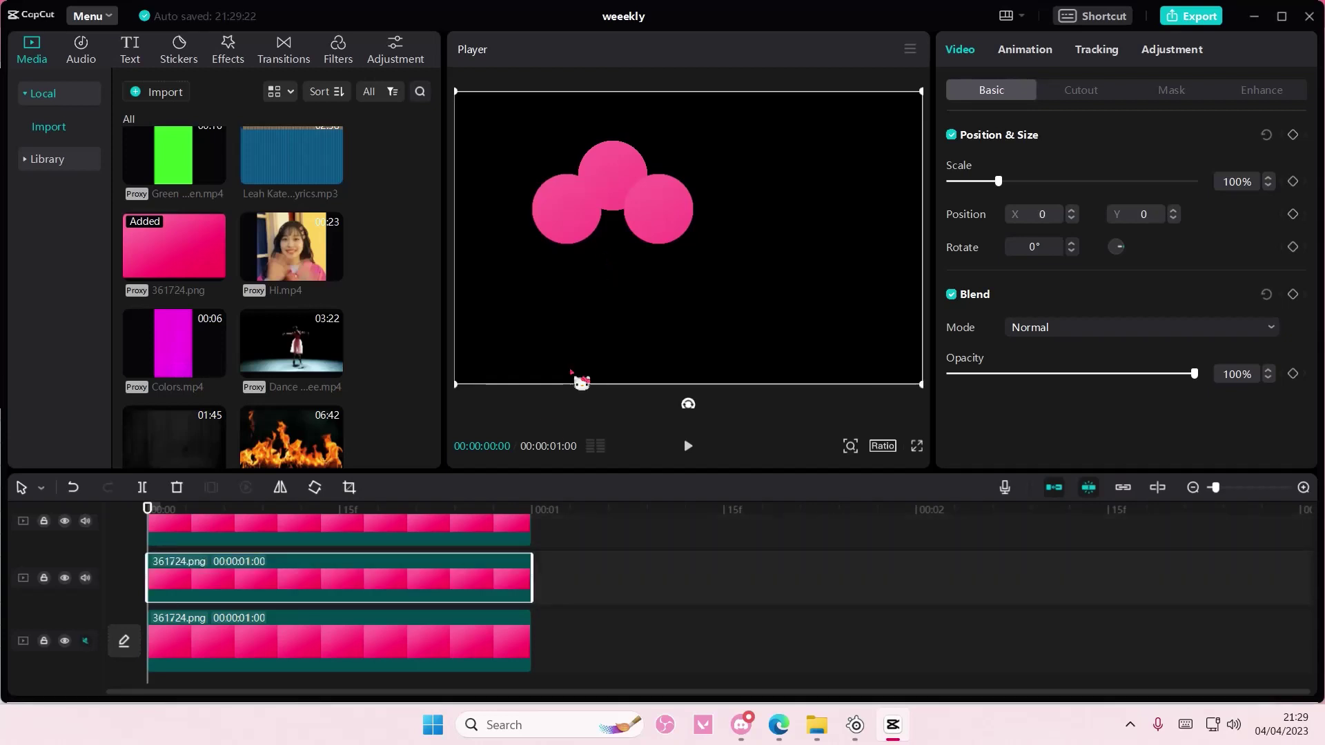
{"action": "left_click_drag", "start_coordinate": [574, 235], "coordinate": [549, 332]}
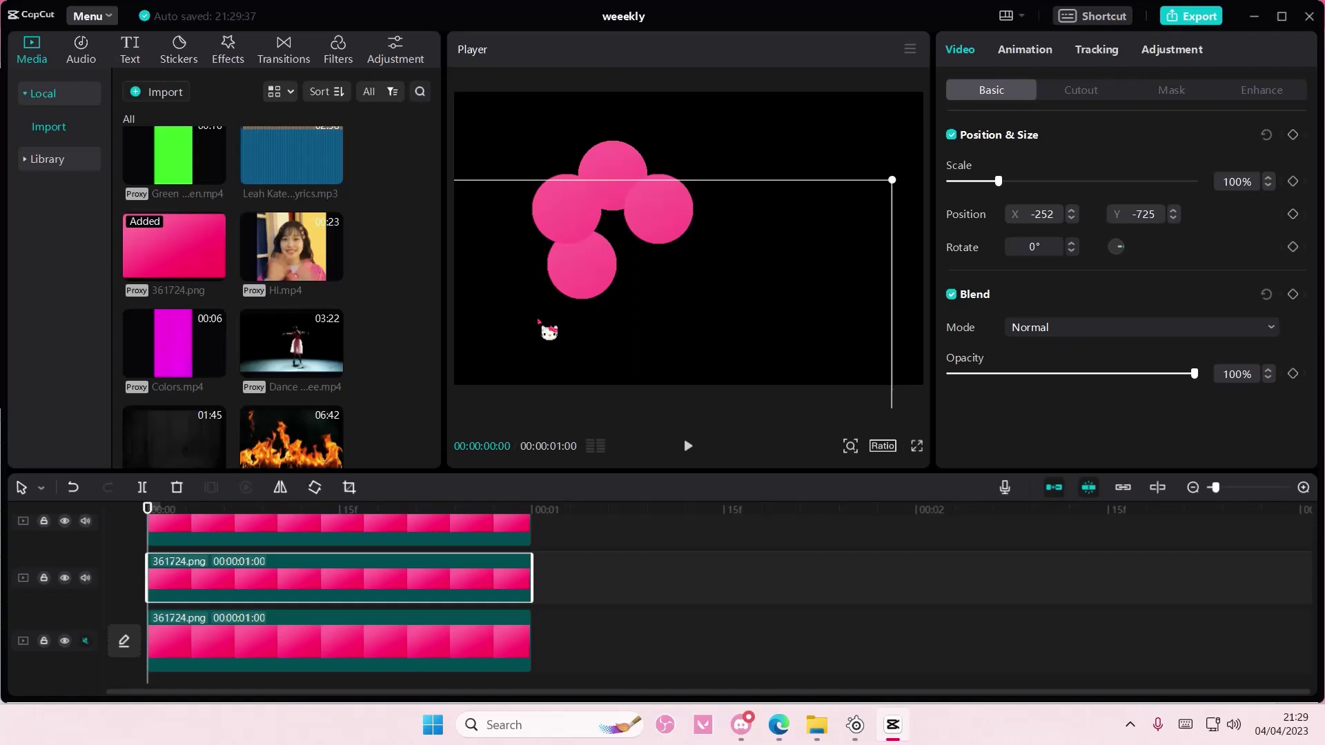
{"action": "key", "text": "ctrl+v"}
{"action": "left_click_drag", "start_coordinate": [578, 236], "coordinate": [611, 343]}
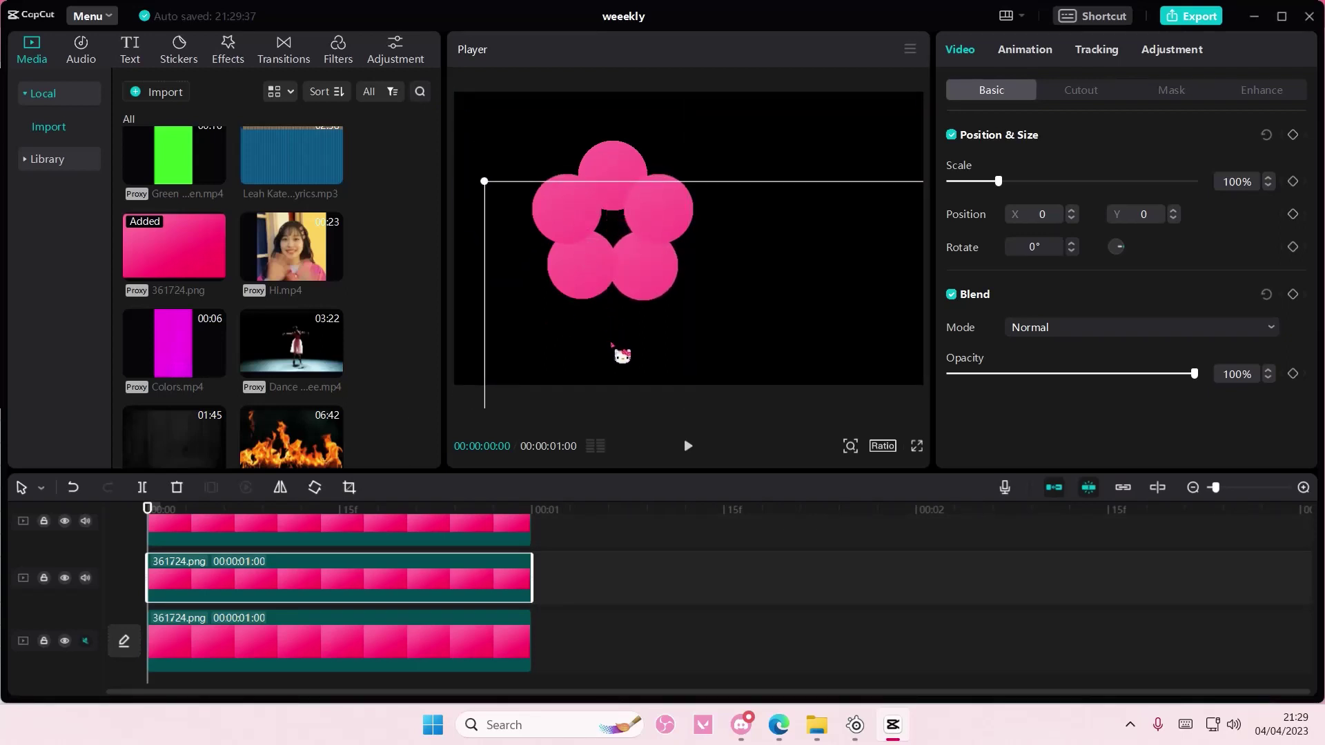
Add the white B&W clip from the library on a track above the petal clips, aligned with their start
{"action": "scroll", "coordinate": [247, 394], "scroll_direction": "down", "scroll_amount": 15}
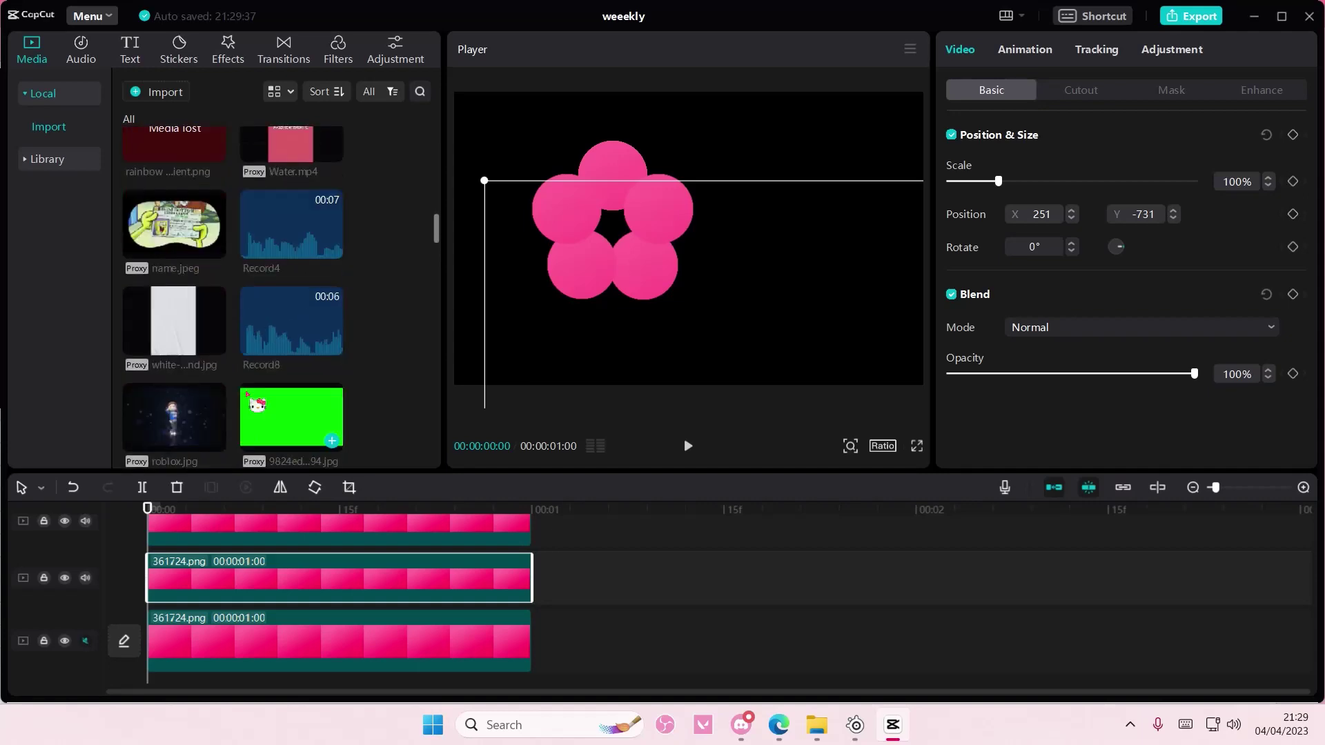
{"action": "scroll", "coordinate": [256, 404], "scroll_direction": "down", "scroll_amount": 12}
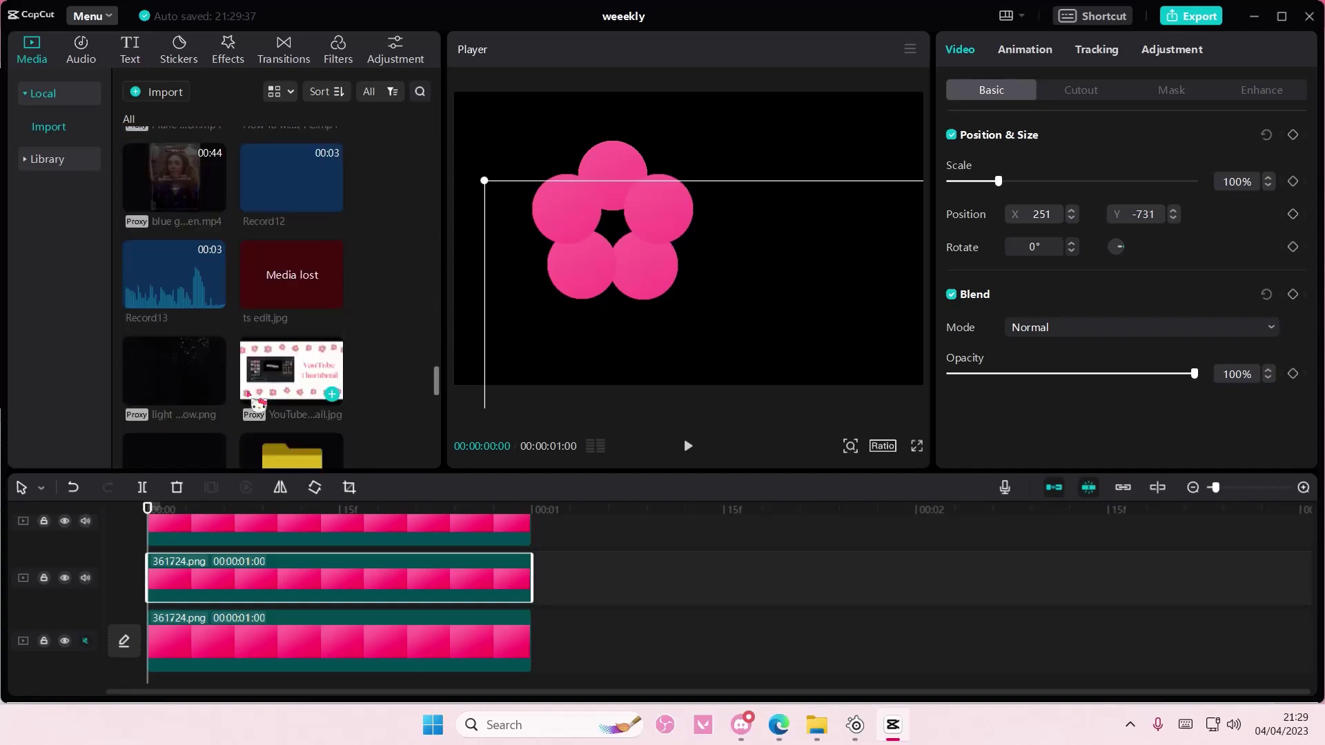
{"action": "scroll", "coordinate": [262, 397], "scroll_direction": "down", "scroll_amount": 10}
{"action": "scroll", "coordinate": [394, 427], "scroll_direction": "up", "scroll_amount": 10}
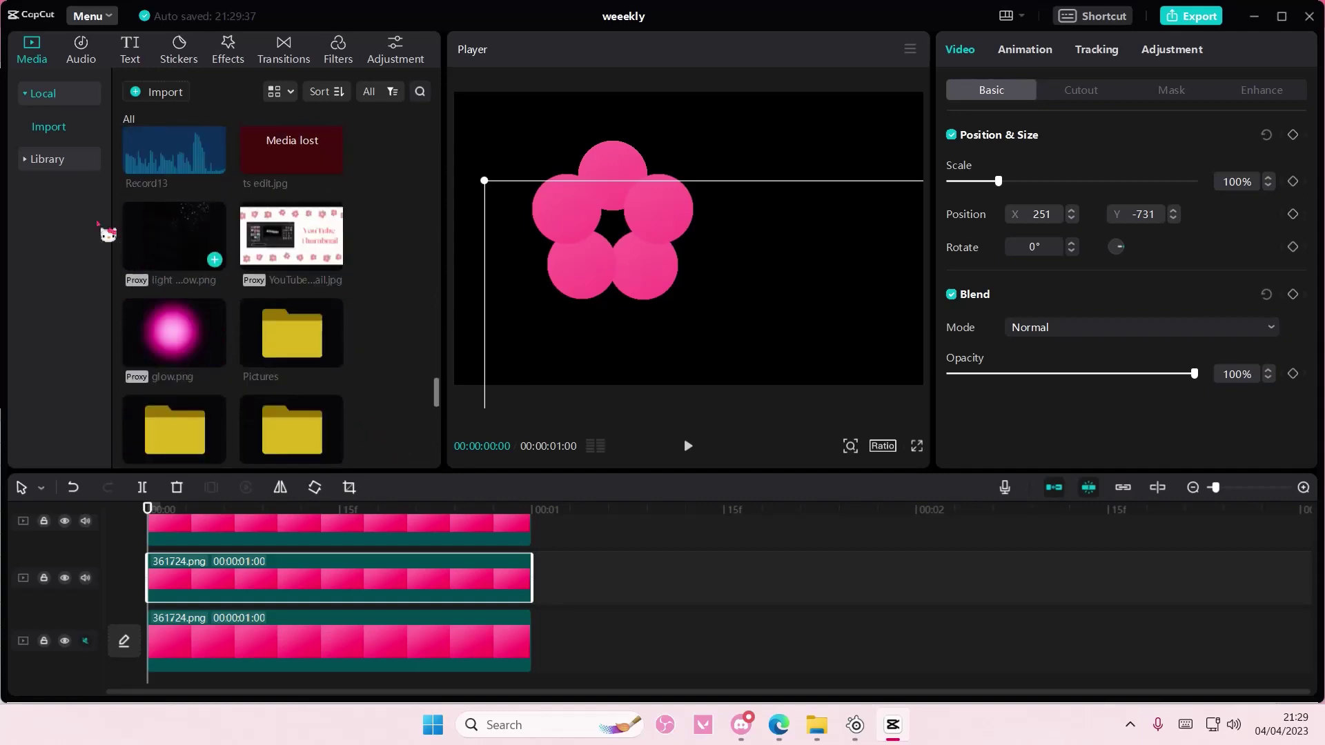
{"action": "left_click", "coordinate": [61, 159]}
{"action": "left_click", "coordinate": [215, 157]}
{"action": "left_click_drag", "start_coordinate": [455, 629], "coordinate": [432, 527]}
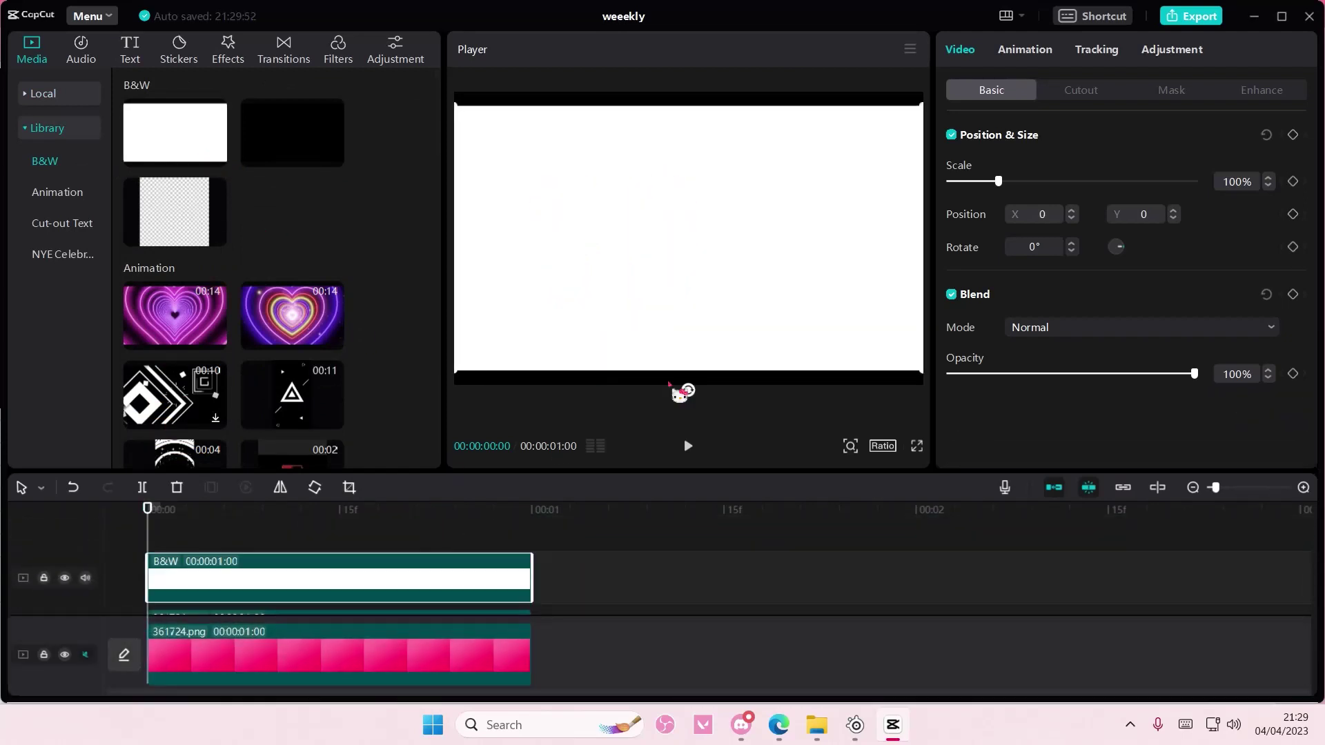
Turn the white clip into a small Circle-masked flower centre at about X -630, Y 120, scaled to about 129%
{"action": "left_click", "coordinate": [1135, 92]}
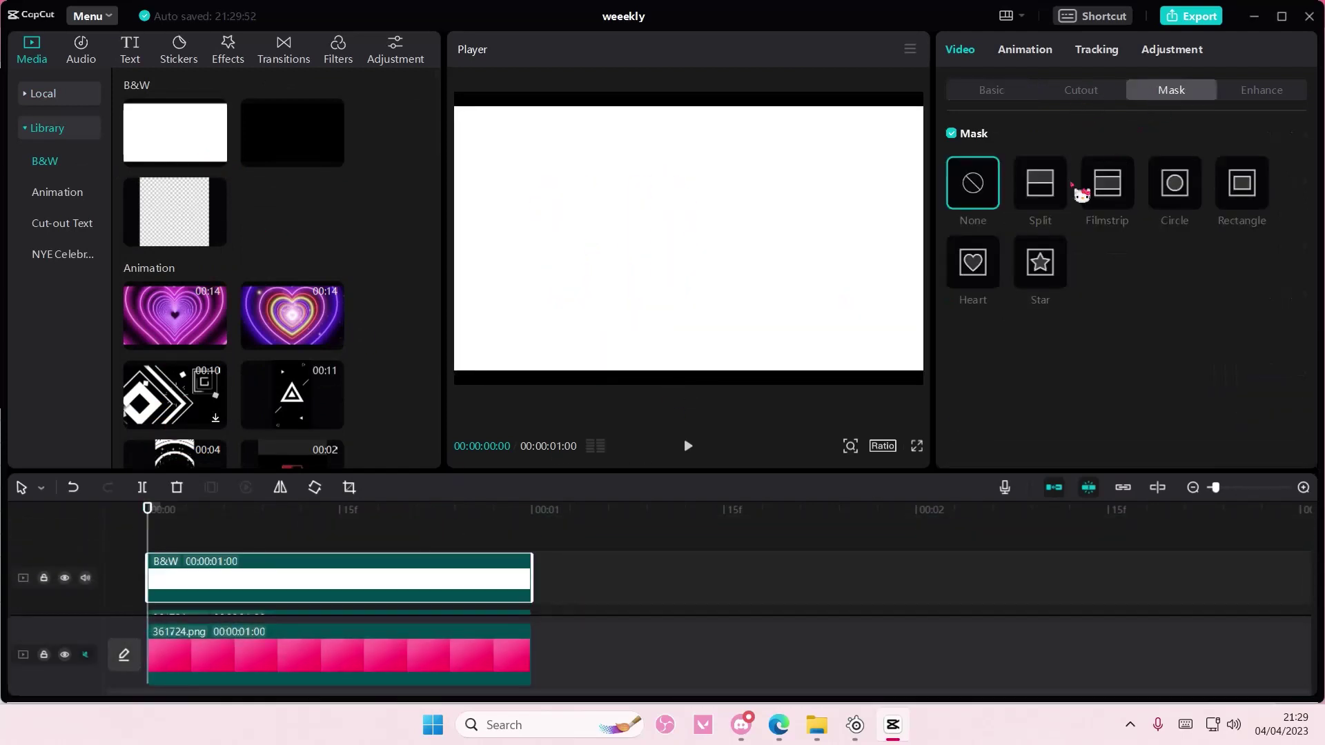
{"action": "left_click", "coordinate": [1184, 193]}
{"action": "left_click_drag", "start_coordinate": [750, 306], "coordinate": [603, 233]}
{"action": "left_click", "coordinate": [998, 98]}
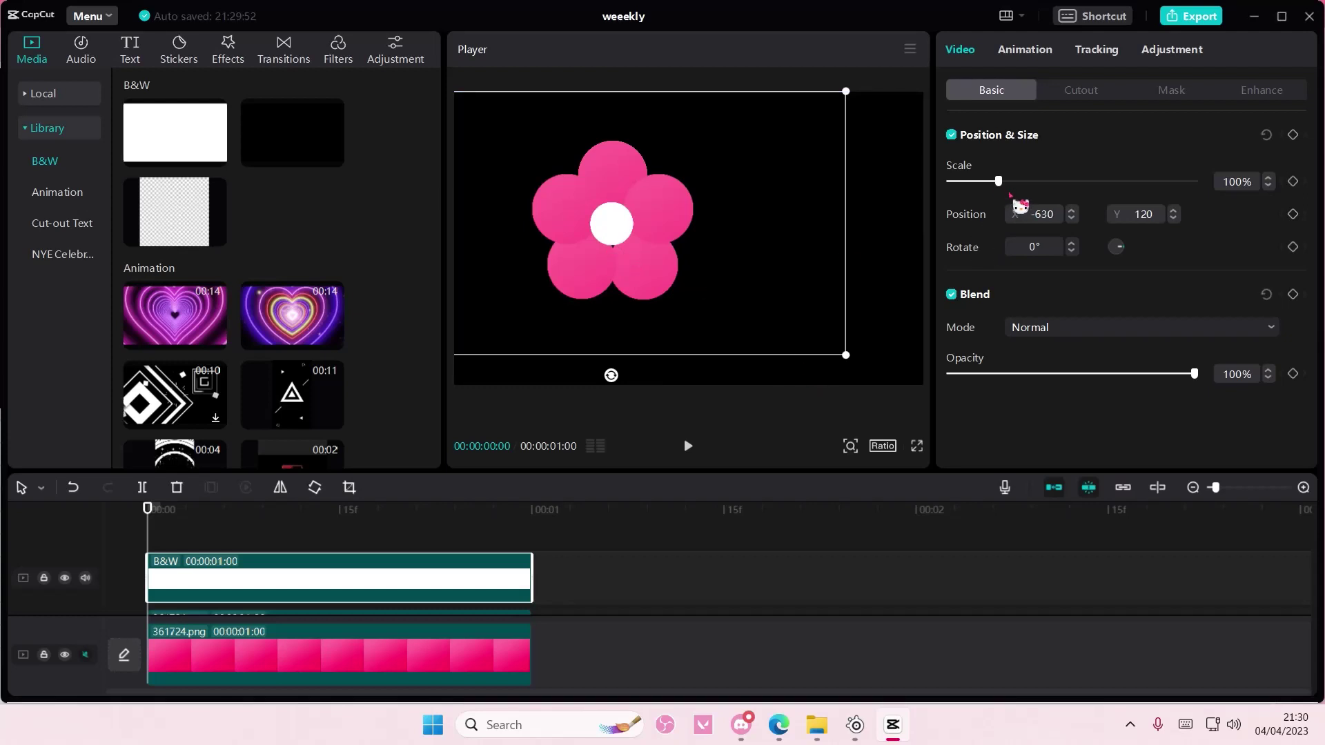
{"action": "left_click_drag", "start_coordinate": [1010, 190], "coordinate": [1012, 190]}
Combine all the petal clips and the white centre into one compound clip
{"action": "scroll", "coordinate": [572, 666], "scroll_direction": "down", "scroll_amount": 4}
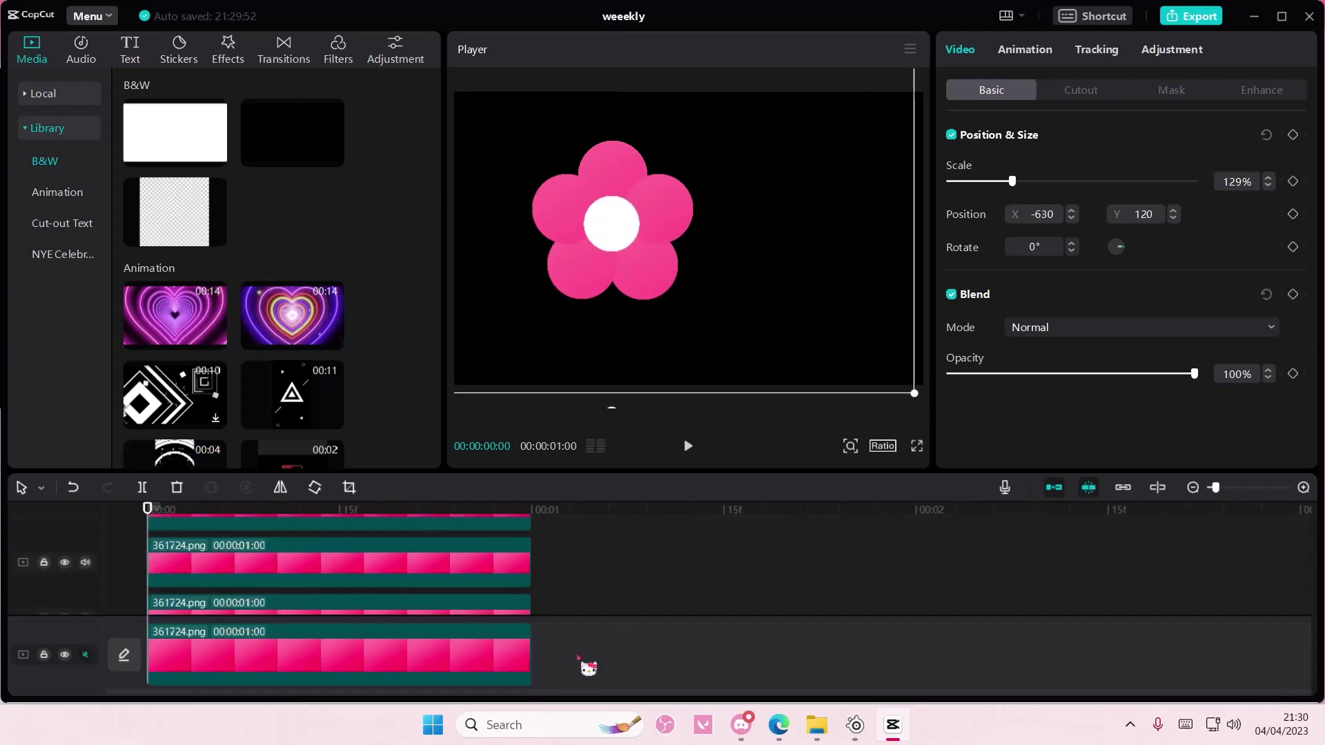
{"action": "left_click_drag", "start_coordinate": [620, 645], "coordinate": [365, 415]}
{"action": "right_click", "coordinate": [419, 581]}
{"action": "left_click", "coordinate": [484, 513]}
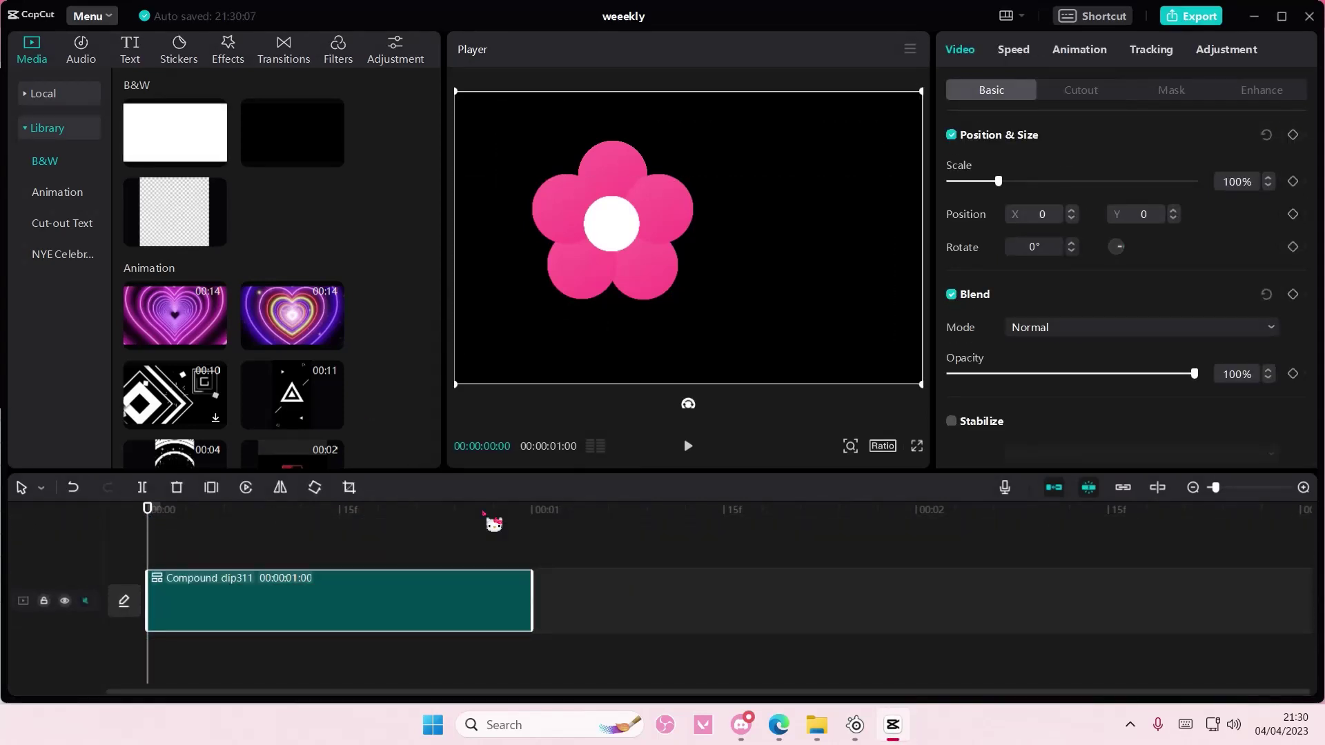
Scale the flower compound clip down to about 76% and move it towards the left side of the frame
{"action": "left_click_drag", "start_coordinate": [618, 271], "coordinate": [579, 264]}
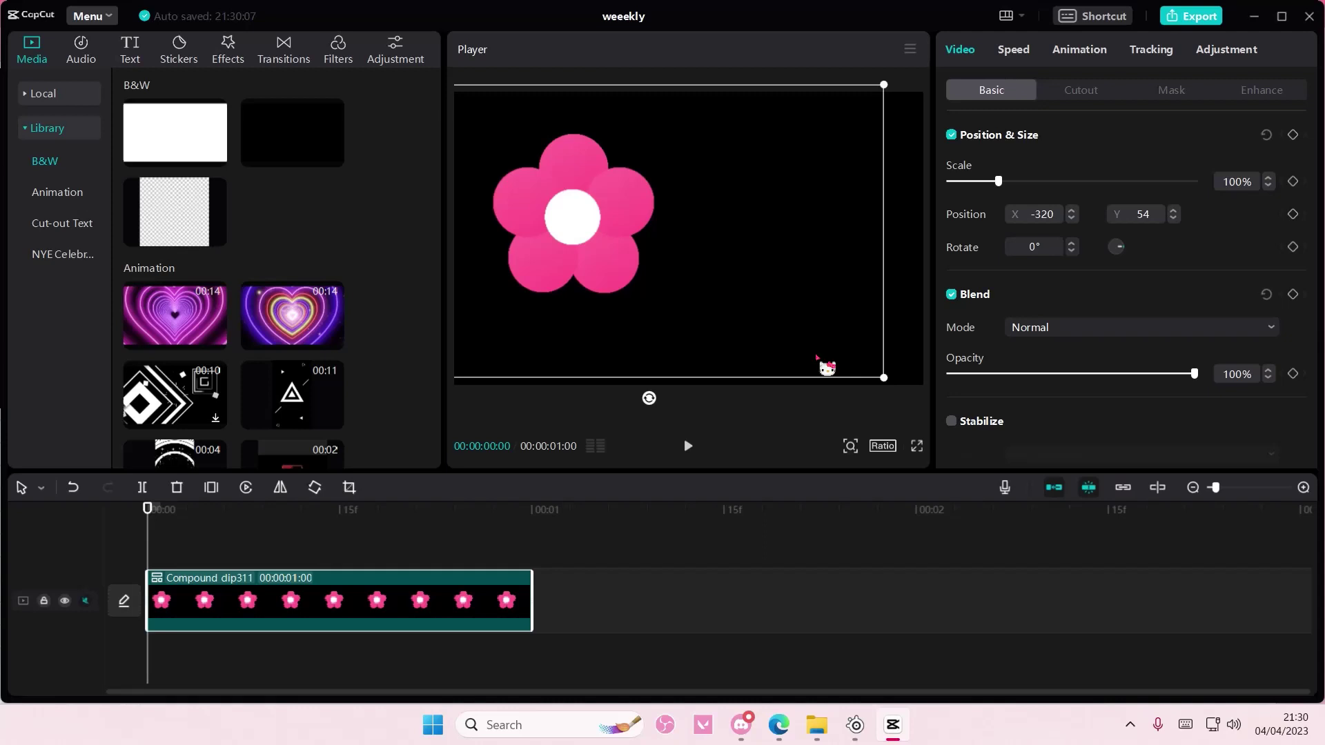
{"action": "left_click_drag", "start_coordinate": [890, 381], "coordinate": [834, 346]}
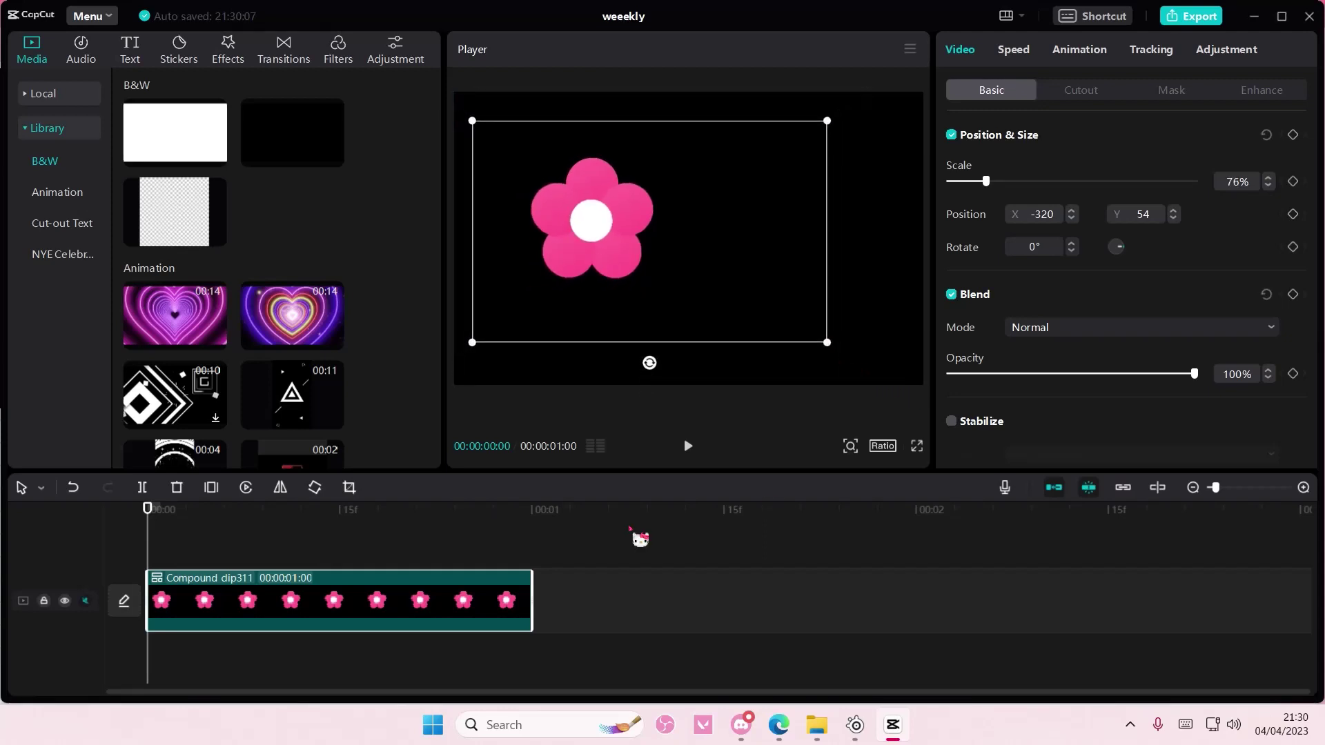
{"action": "left_click_drag", "start_coordinate": [585, 264], "coordinate": [567, 260]}
{"action": "left_click", "coordinate": [612, 530]}
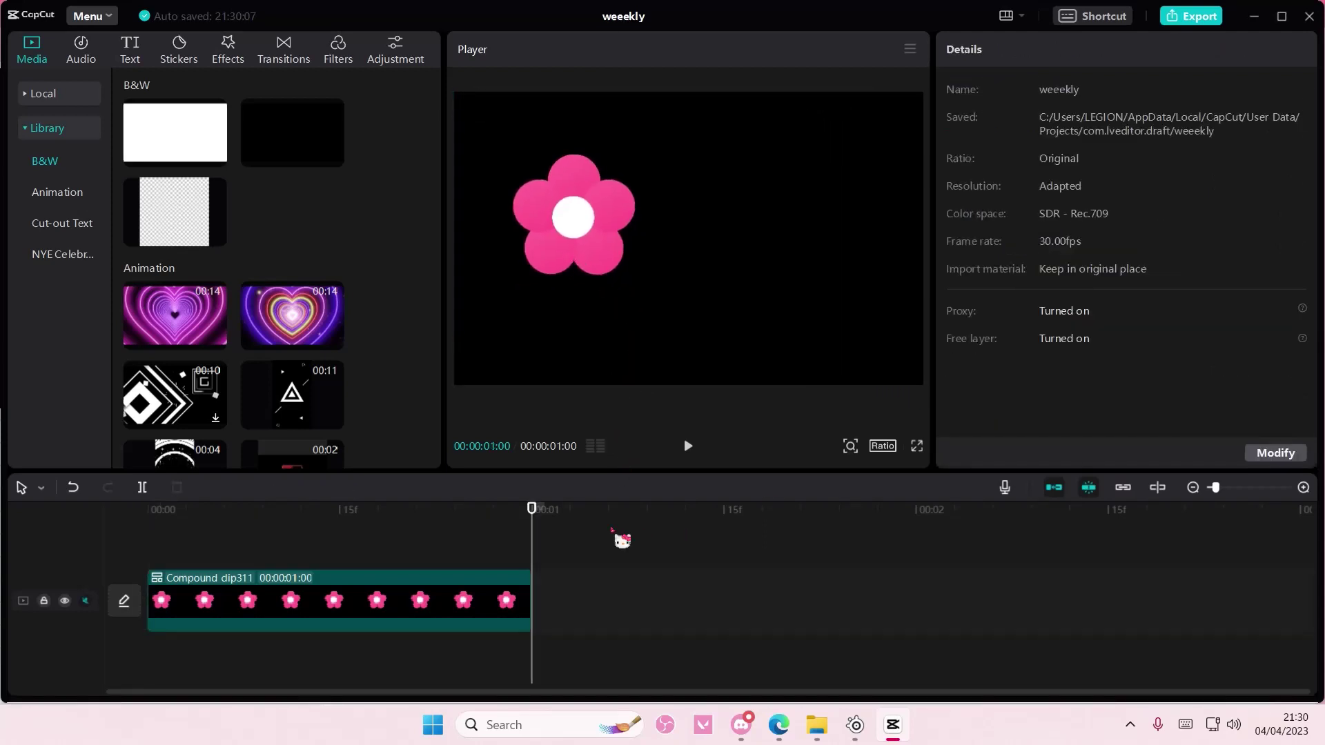
Add the solid green image from the local media to the timeline and place it directly after the flower compound clip
{"action": "left_click_drag", "start_coordinate": [533, 519], "coordinate": [143, 521]}
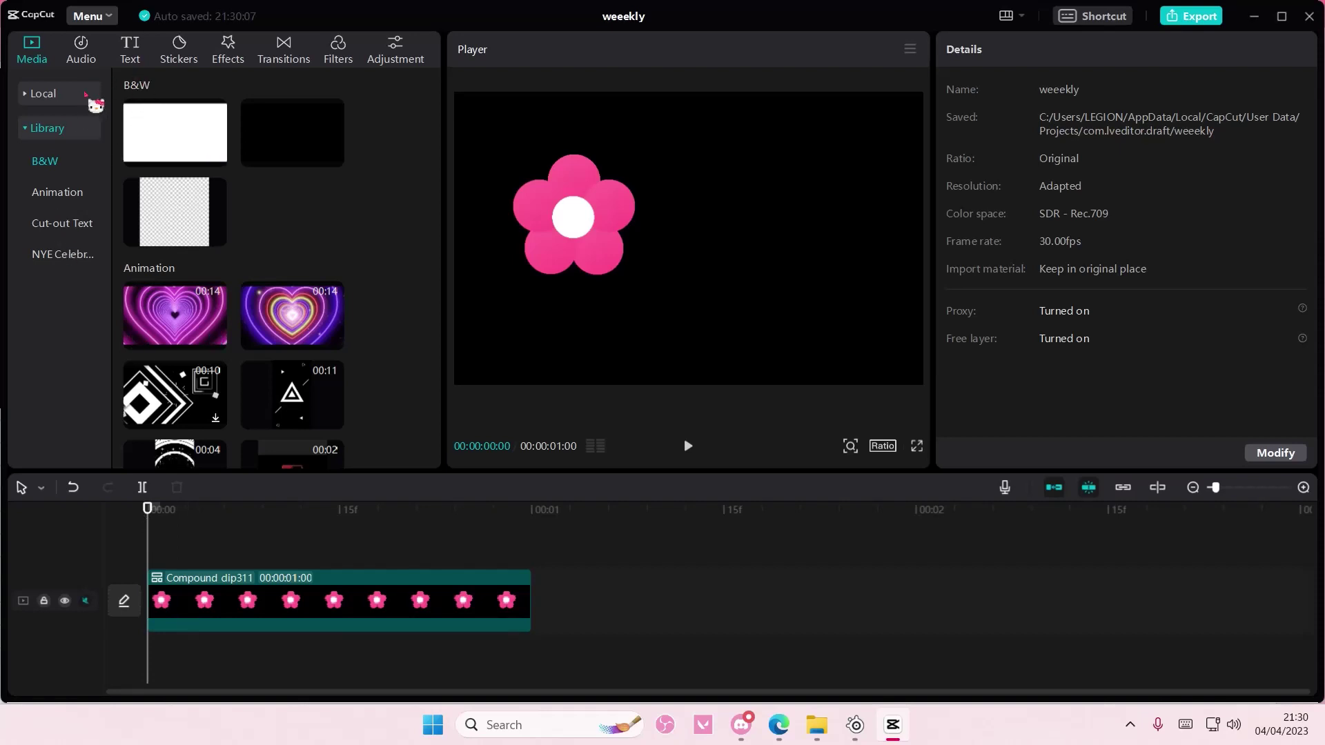
{"action": "left_click", "coordinate": [42, 94]}
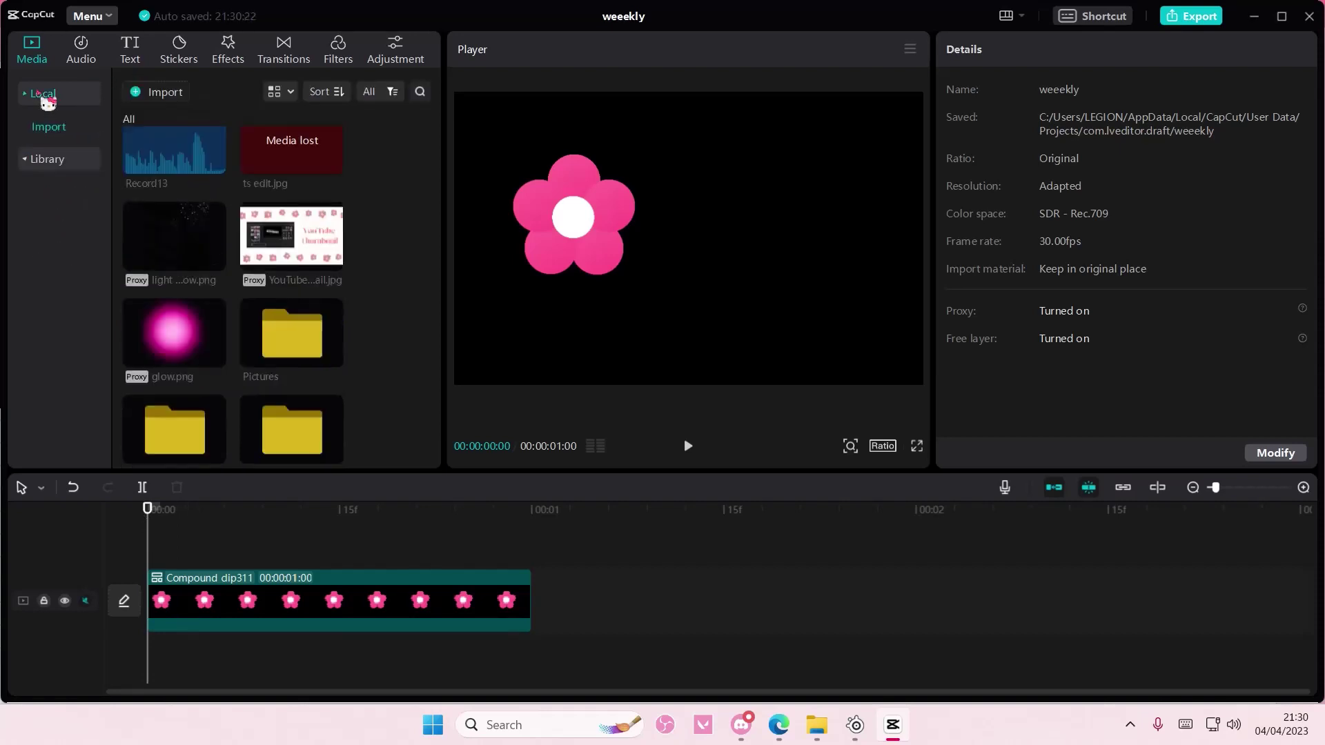
{"action": "scroll", "coordinate": [235, 307], "scroll_direction": "down", "scroll_amount": 10}
{"action": "scroll", "coordinate": [235, 307], "scroll_direction": "down", "scroll_amount": 5}
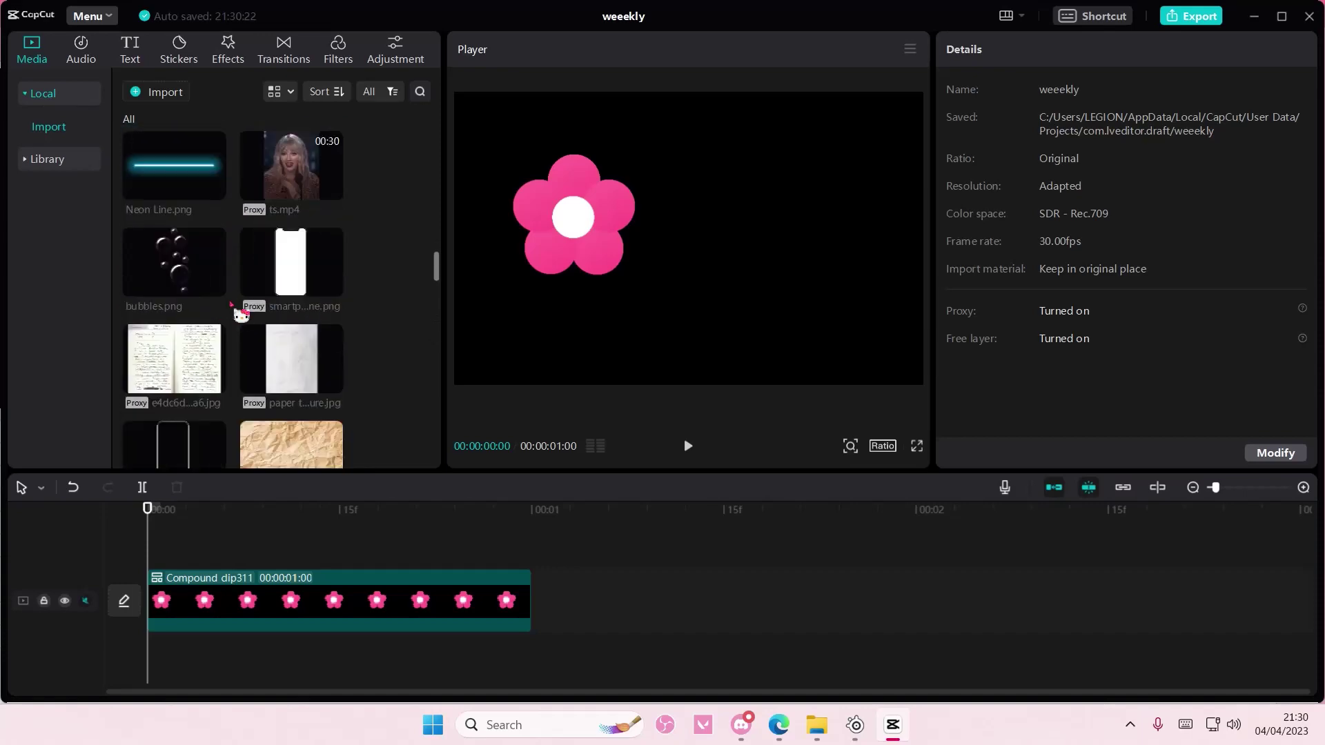
{"action": "scroll", "coordinate": [338, 254], "scroll_direction": "up", "scroll_amount": 15}
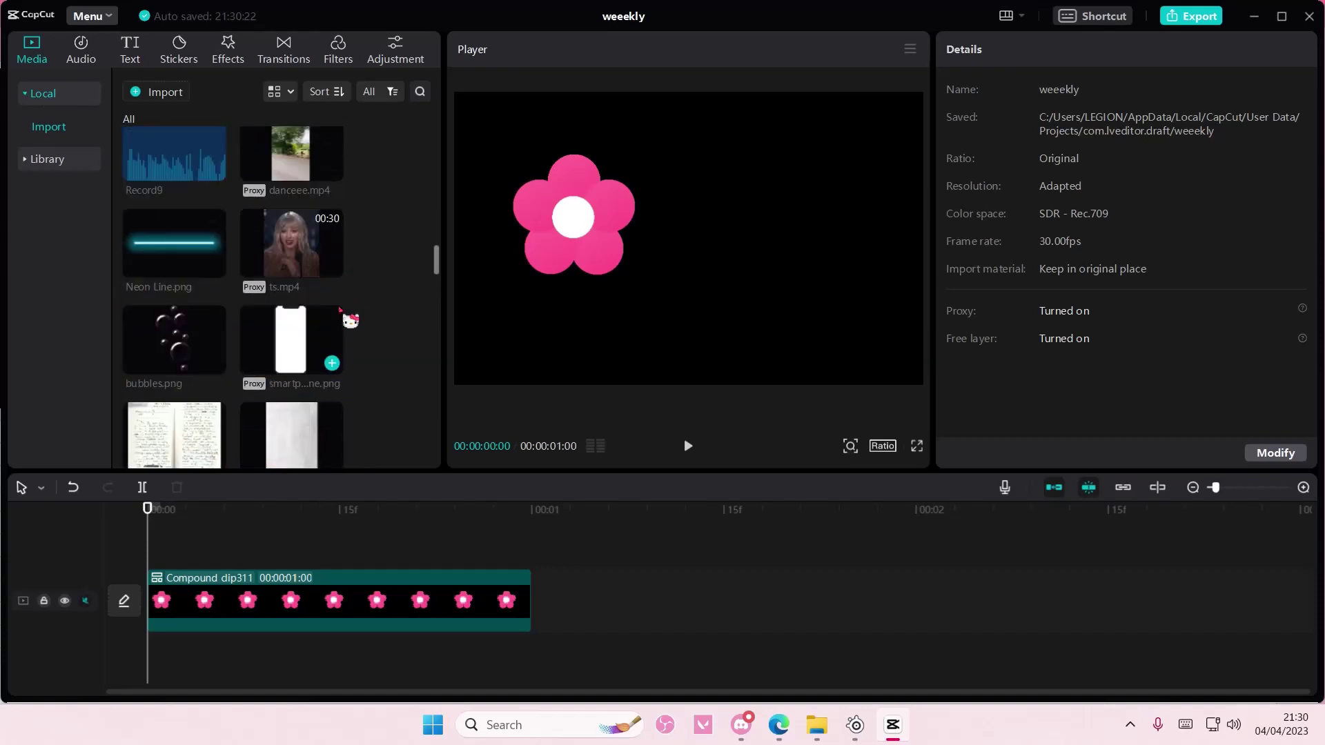
{"action": "scroll", "coordinate": [341, 309], "scroll_direction": "down", "scroll_amount": 9}
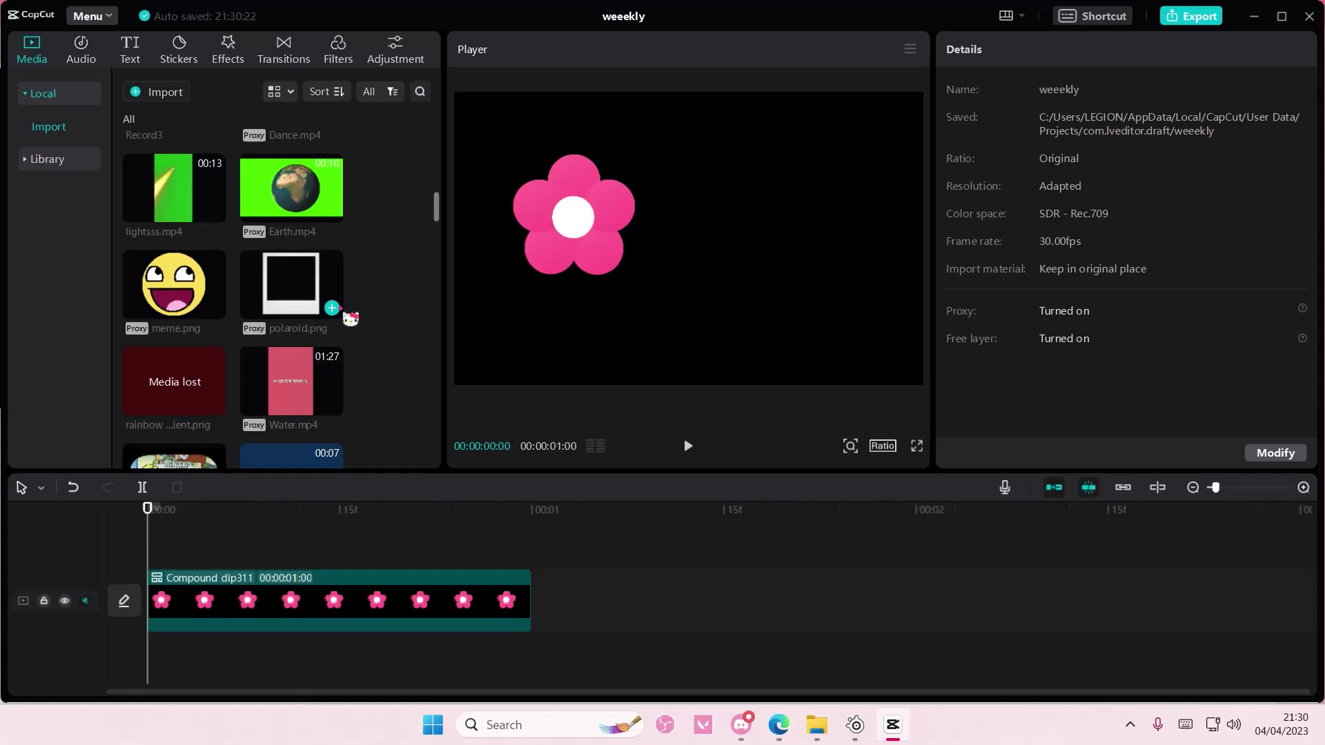
{"action": "scroll", "coordinate": [338, 231], "scroll_direction": "up", "scroll_amount": 5}
{"action": "scroll", "coordinate": [348, 248], "scroll_direction": "up", "scroll_amount": 2}
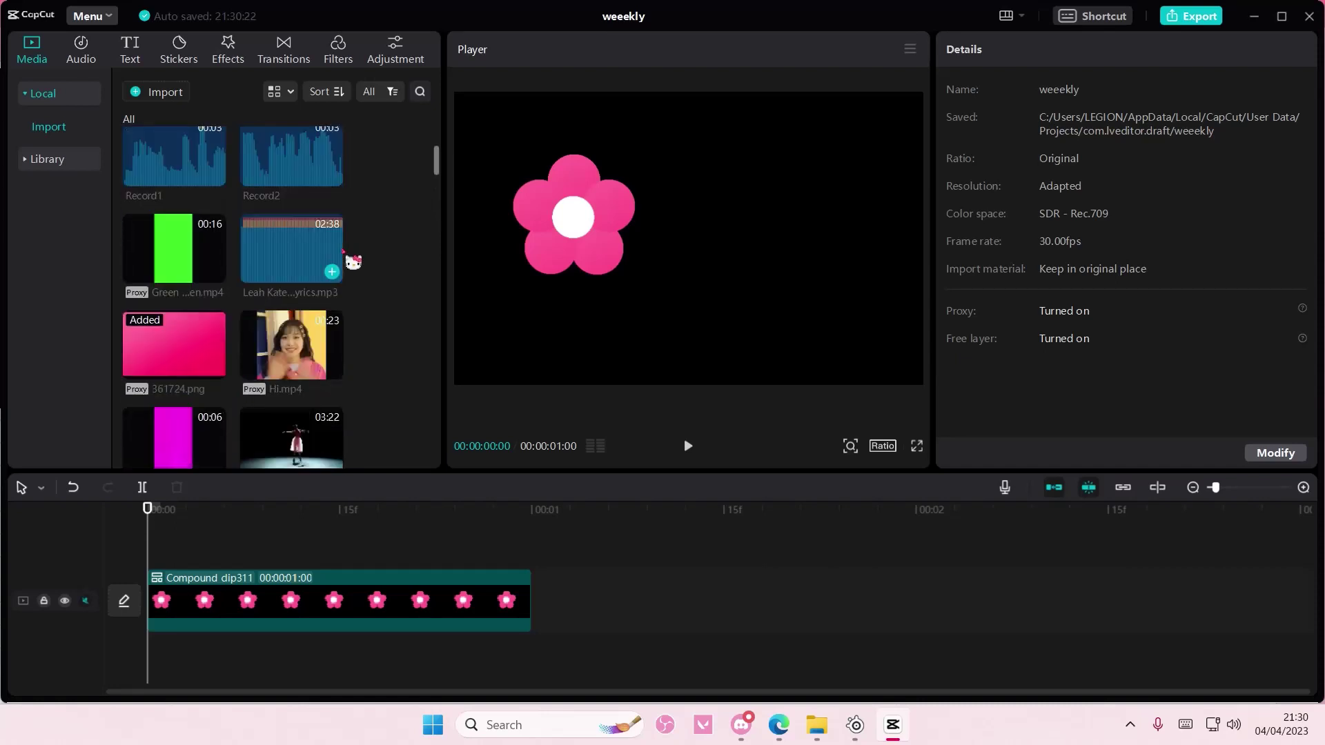
{"action": "scroll", "coordinate": [352, 257], "scroll_direction": "down", "scroll_amount": 6}
{"action": "left_click", "coordinate": [332, 383]}
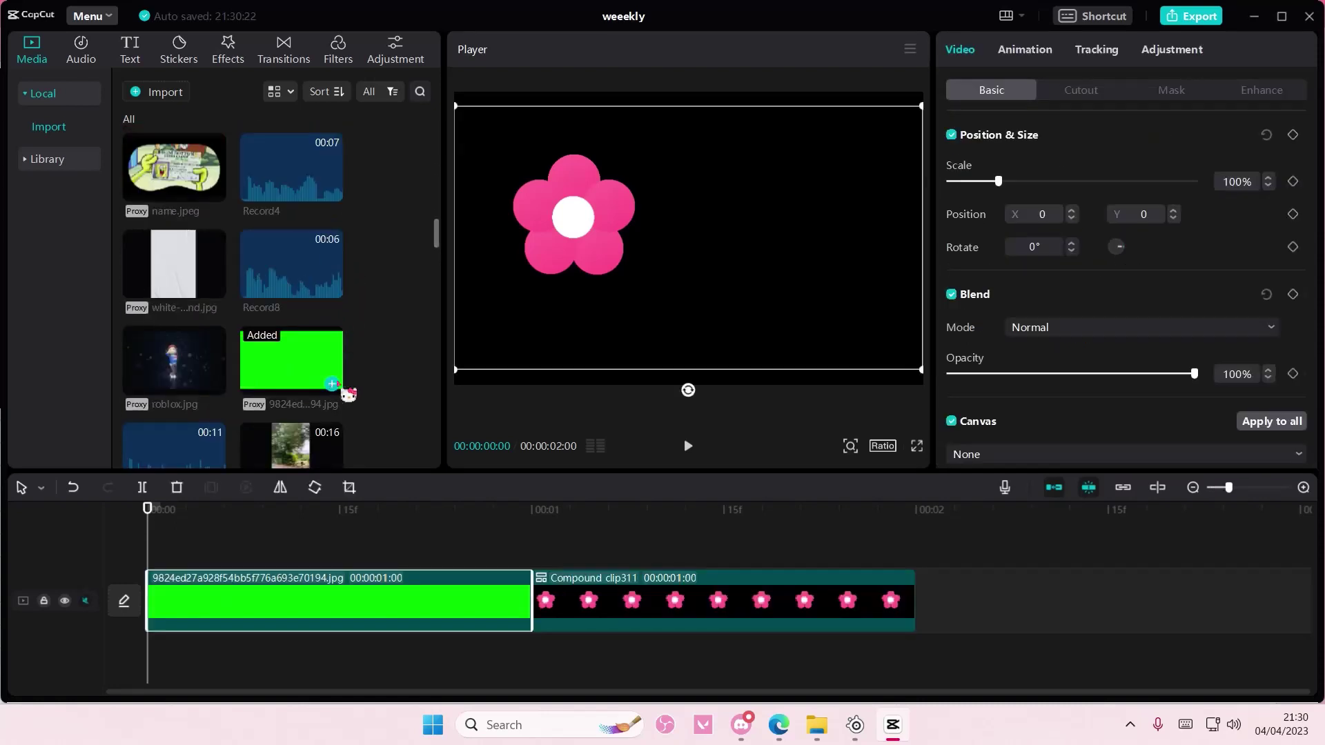
{"action": "left_click_drag", "start_coordinate": [345, 614], "coordinate": [724, 618]}
Apply a Circle mask to the green image clip
{"action": "left_click", "coordinate": [595, 535]}
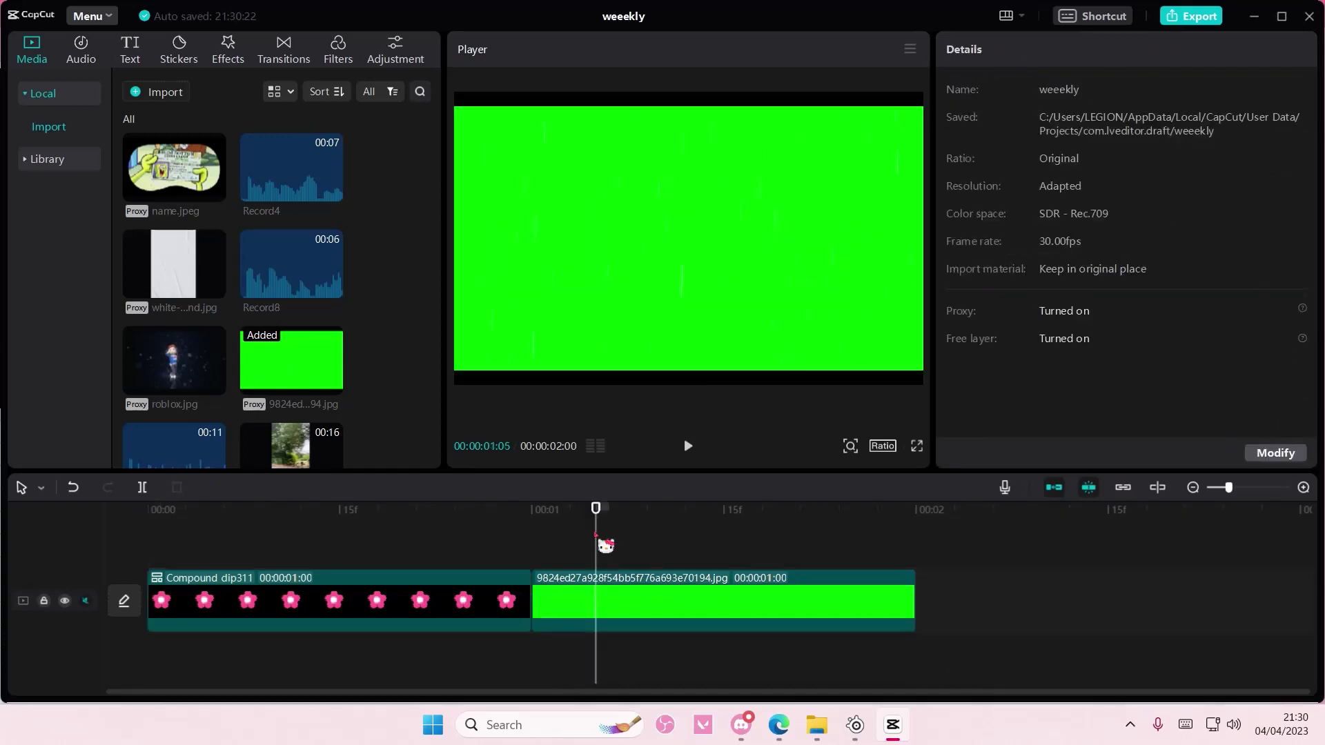
{"action": "left_click", "coordinate": [620, 598]}
{"action": "left_click", "coordinate": [1176, 90]}
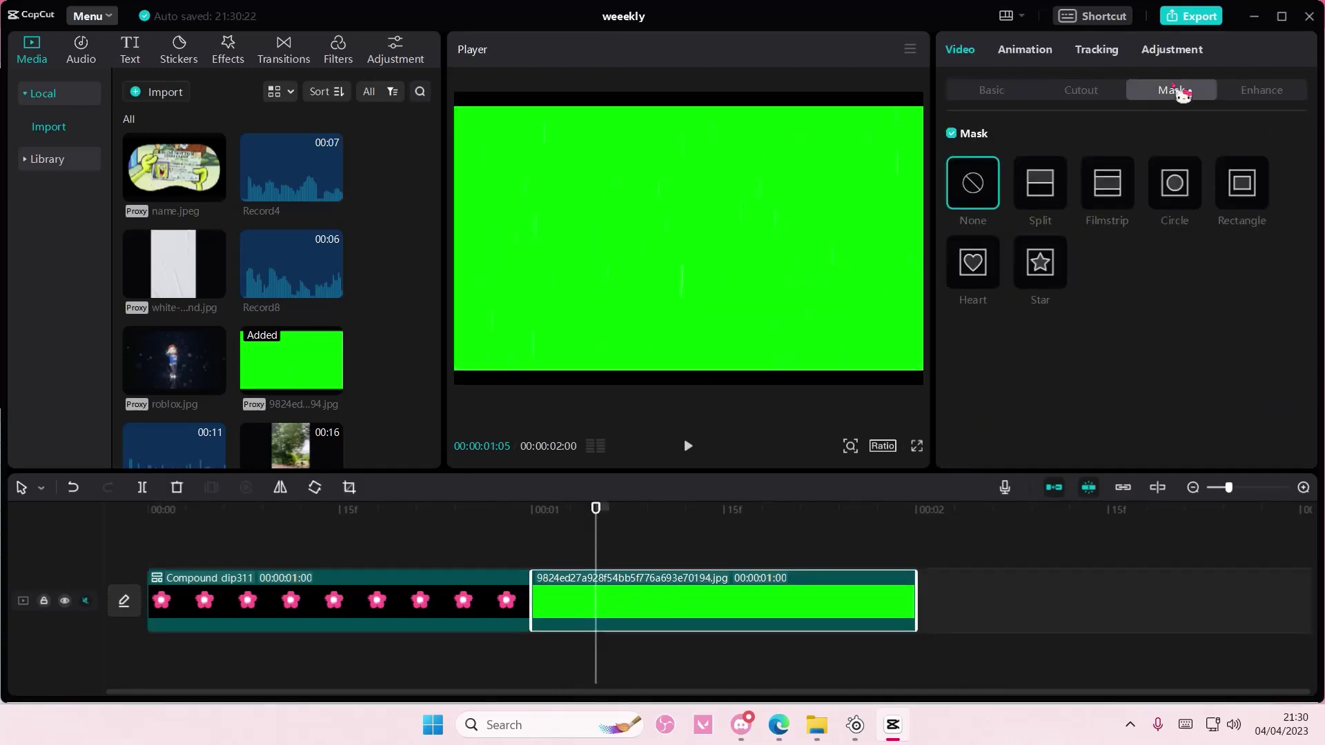
{"action": "left_click", "coordinate": [1188, 185]}
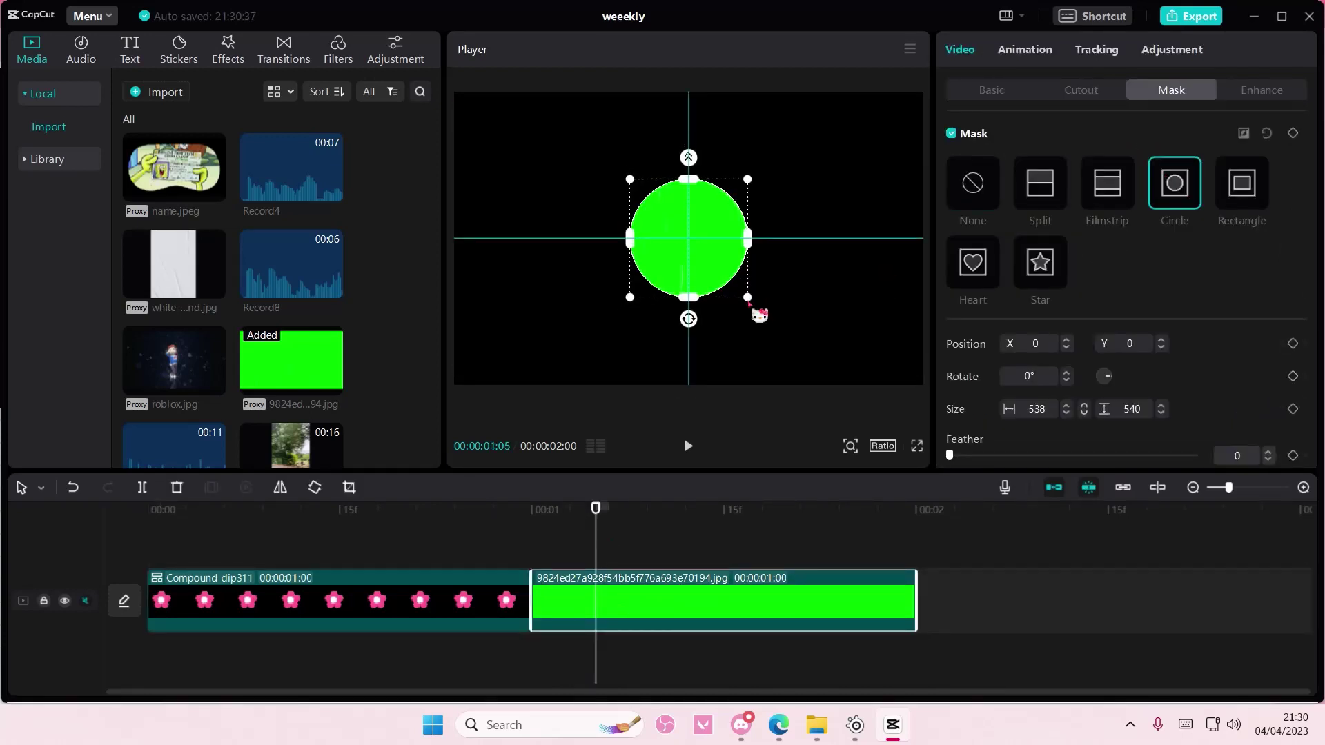
Shrink the green circle to about 436 × 438 at X -316, Y 136, and paste a copy beside it at about X 110, Y 127
{"action": "left_click_drag", "start_coordinate": [745, 300], "coordinate": [741, 298]}
{"action": "left_click_drag", "start_coordinate": [708, 249], "coordinate": [630, 216]}
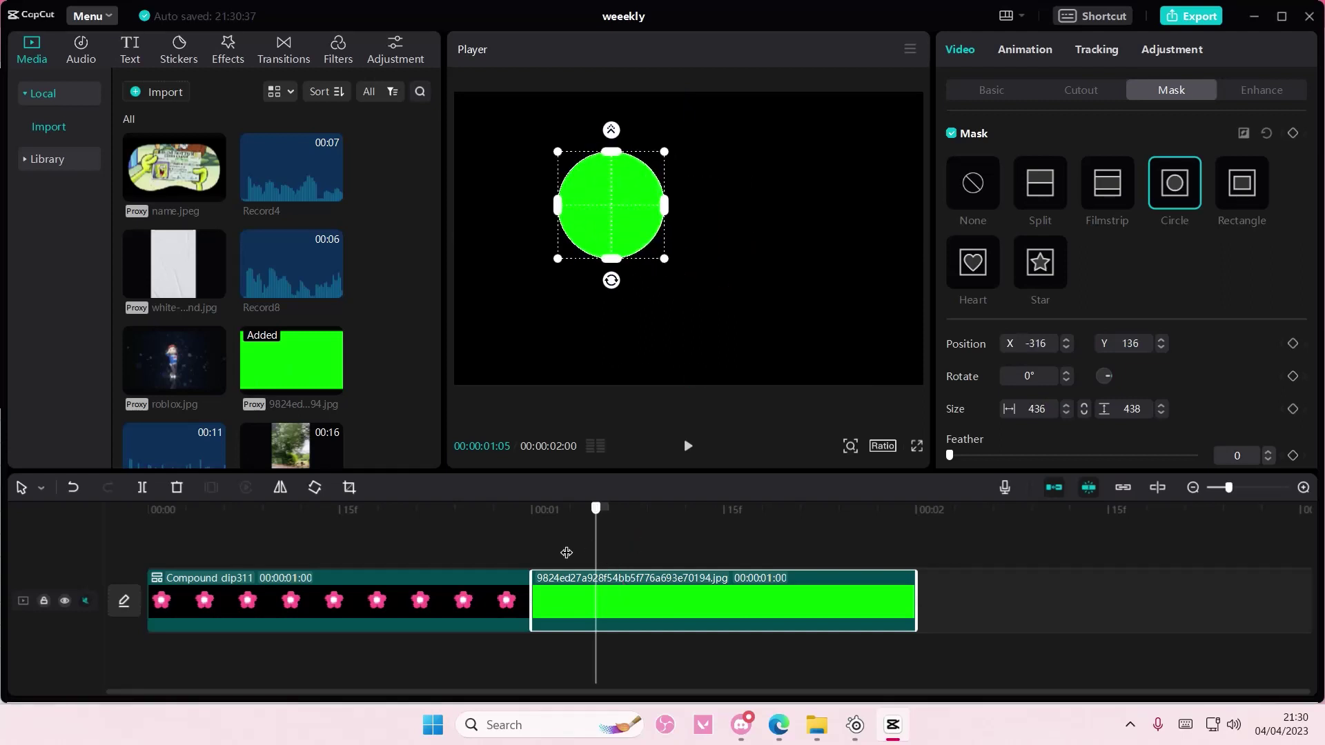
{"action": "left_click_drag", "start_coordinate": [566, 552], "coordinate": [536, 553]}
{"action": "key", "text": "ctrl+v"}
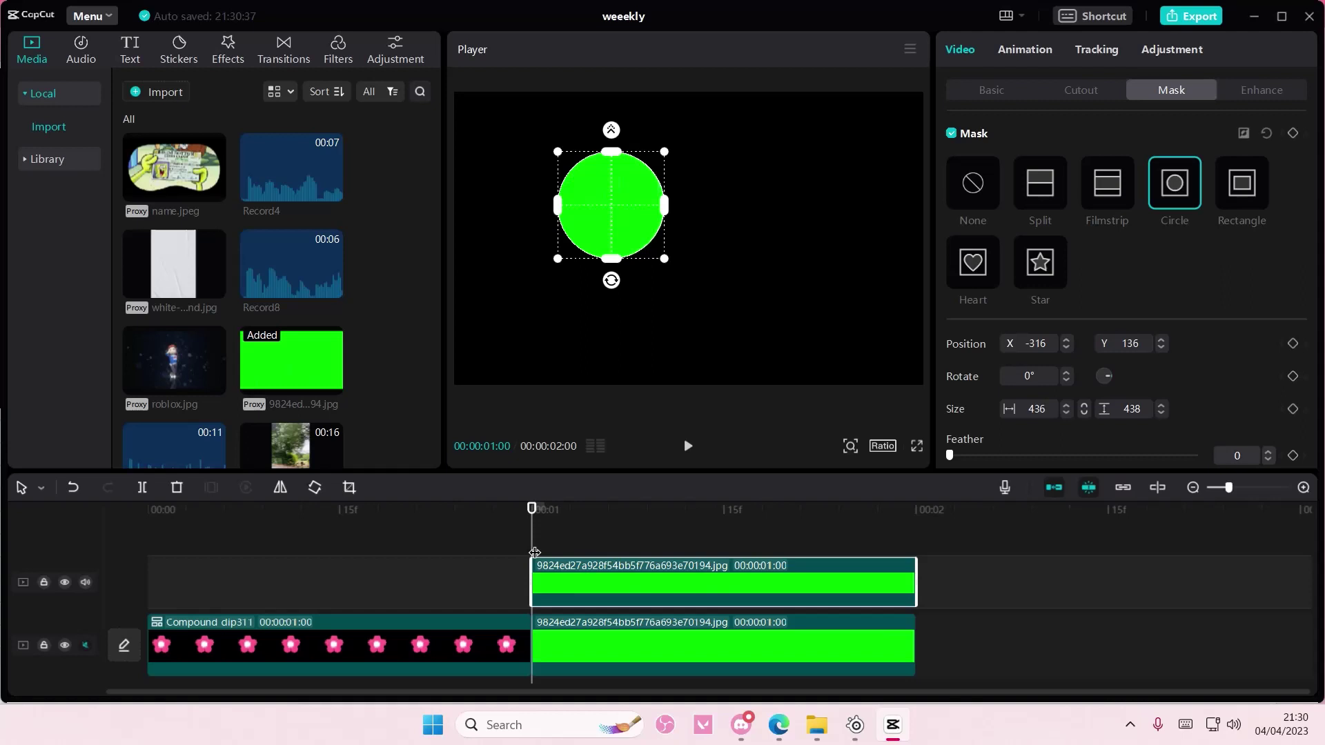
{"action": "left_click_drag", "start_coordinate": [643, 209], "coordinate": [748, 210]}
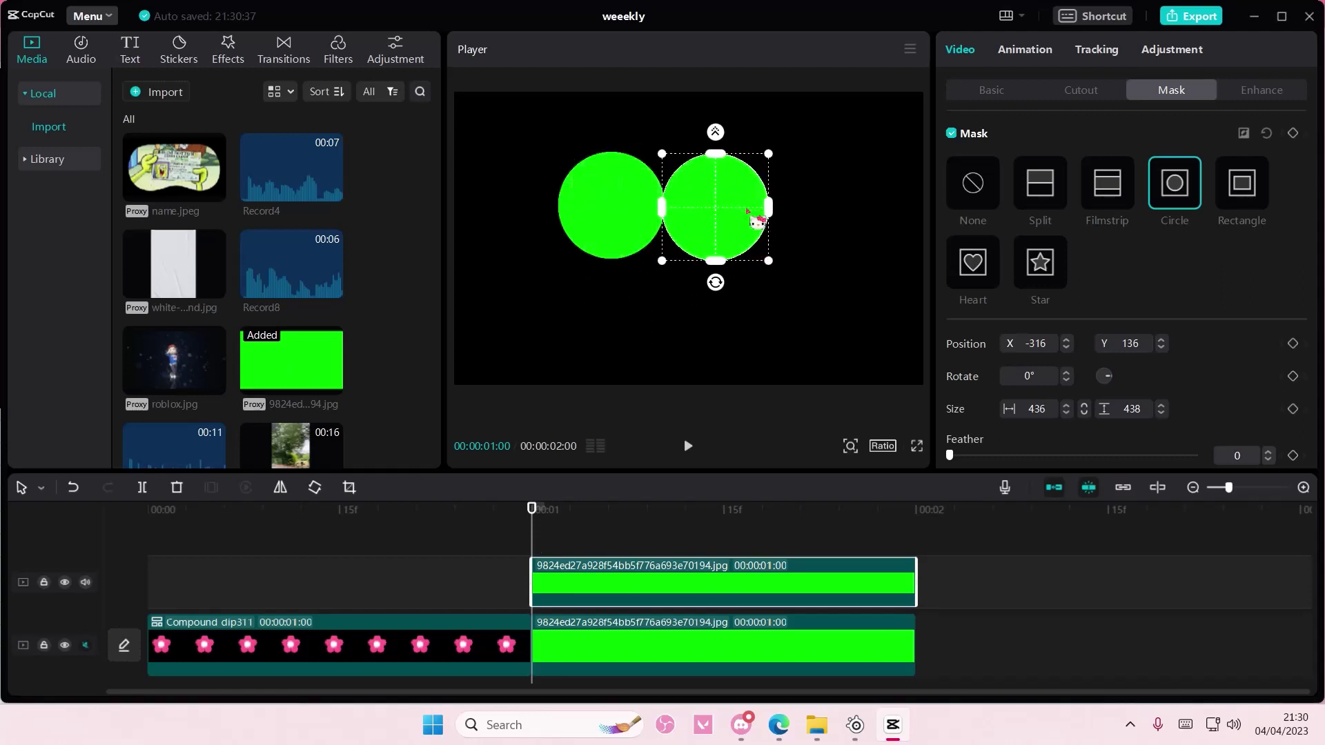
Add a third green clip layer, switch its mask to Rectangle and place the mask below the two circles at about X -65, Y -150
{"action": "key", "text": "Delete"}
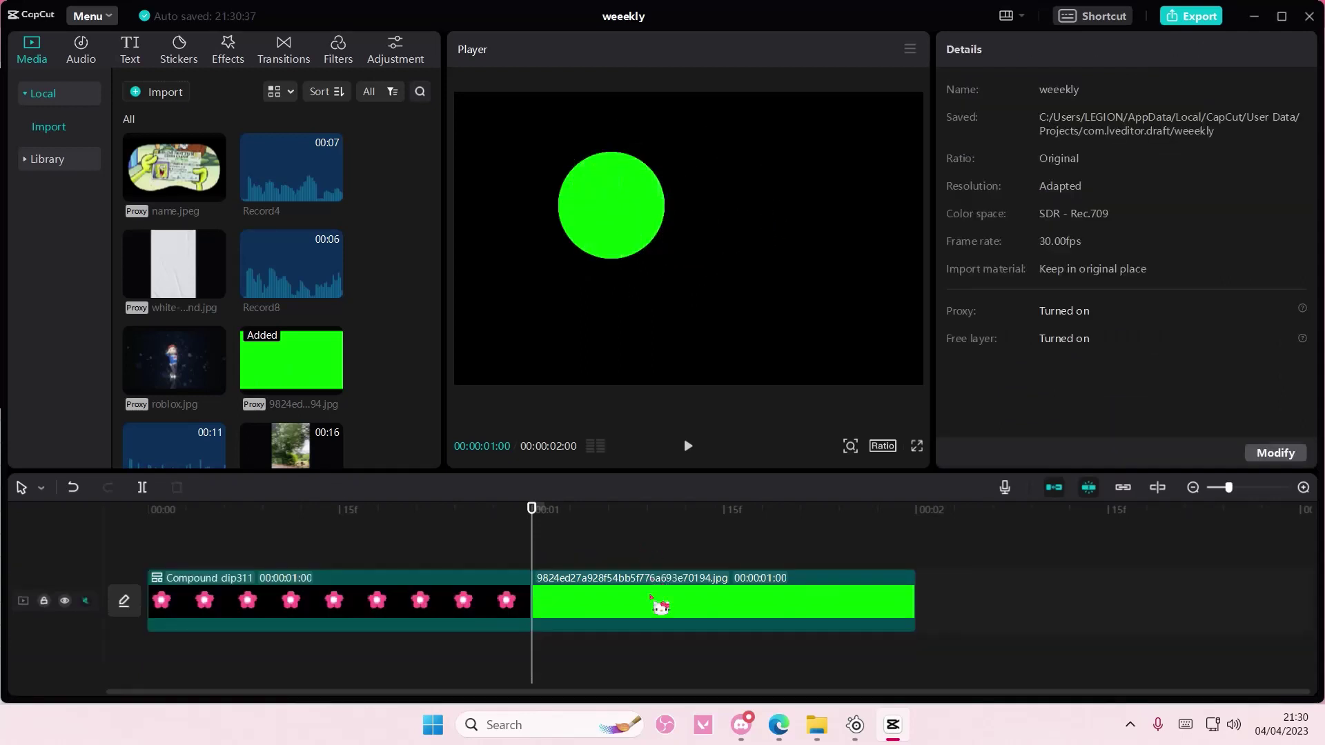
{"action": "key", "text": "ctrl+z"}
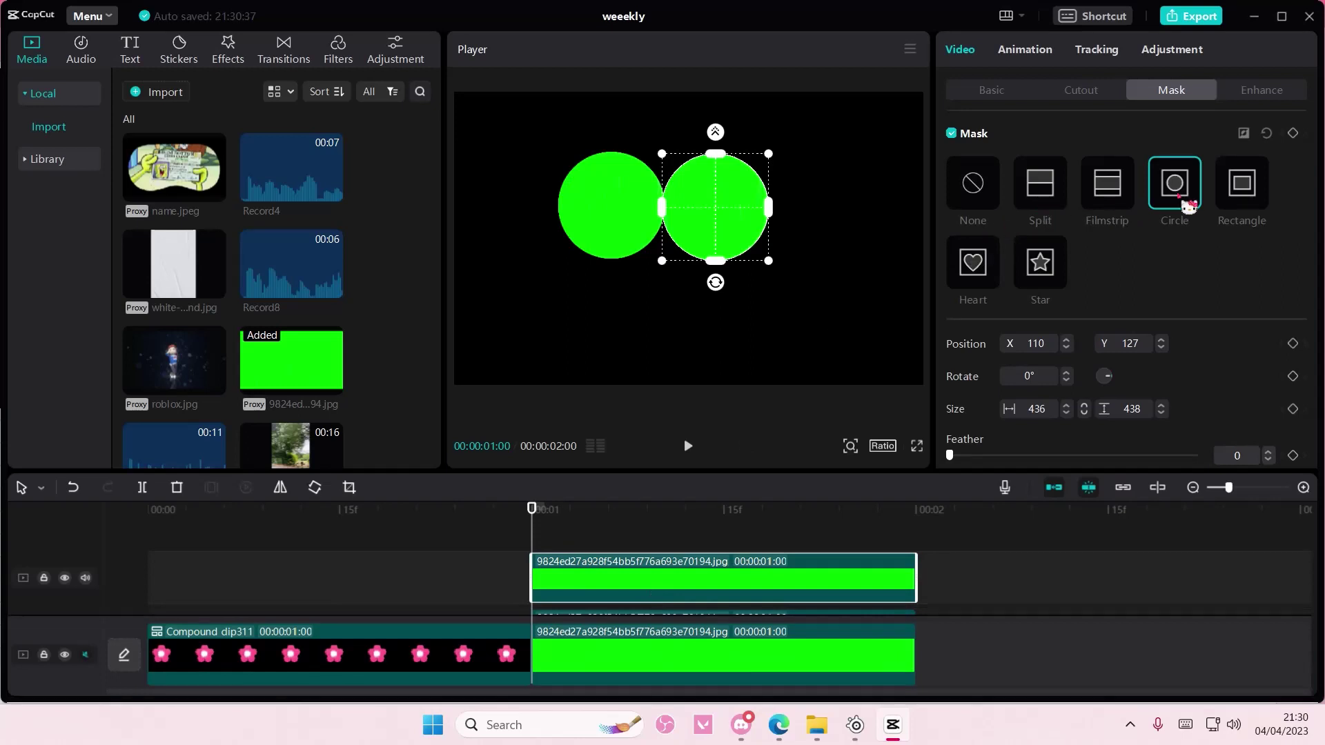
{"action": "left_click", "coordinate": [1237, 190]}
{"action": "mouse_move", "coordinate": [738, 266]}
{"action": "left_mouse_down"}
{"action": "mouse_move", "coordinate": [727, 342]}
{"action": "mouse_move", "coordinate": [756, 327]}
{"action": "mouse_move", "coordinate": [720, 282]}
{"action": "mouse_move", "coordinate": [761, 284]}
{"action": "mouse_move", "coordinate": [745, 282]}
{"action": "left_mouse_up"}
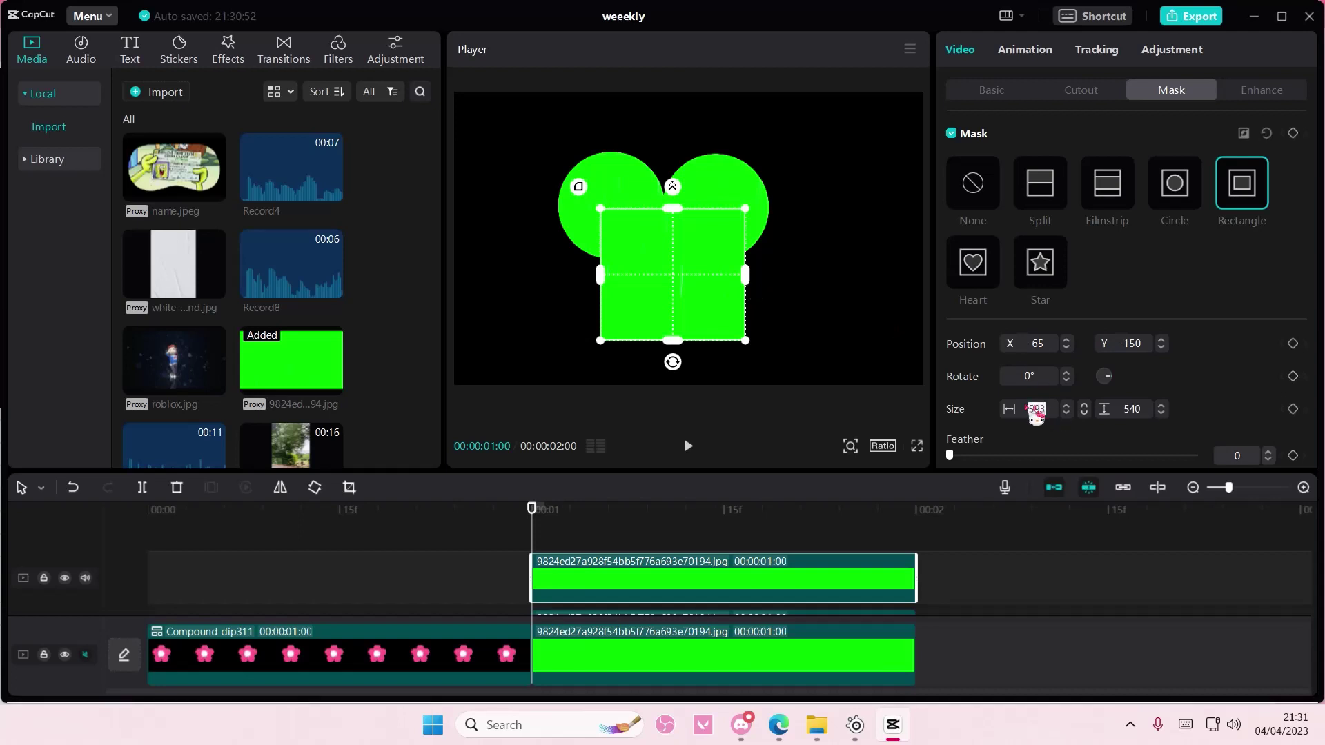
Rotate the green rectangle clip by about 50° and move it up between the circles to form the heart's pointed base
{"action": "left_click", "coordinate": [997, 96]}
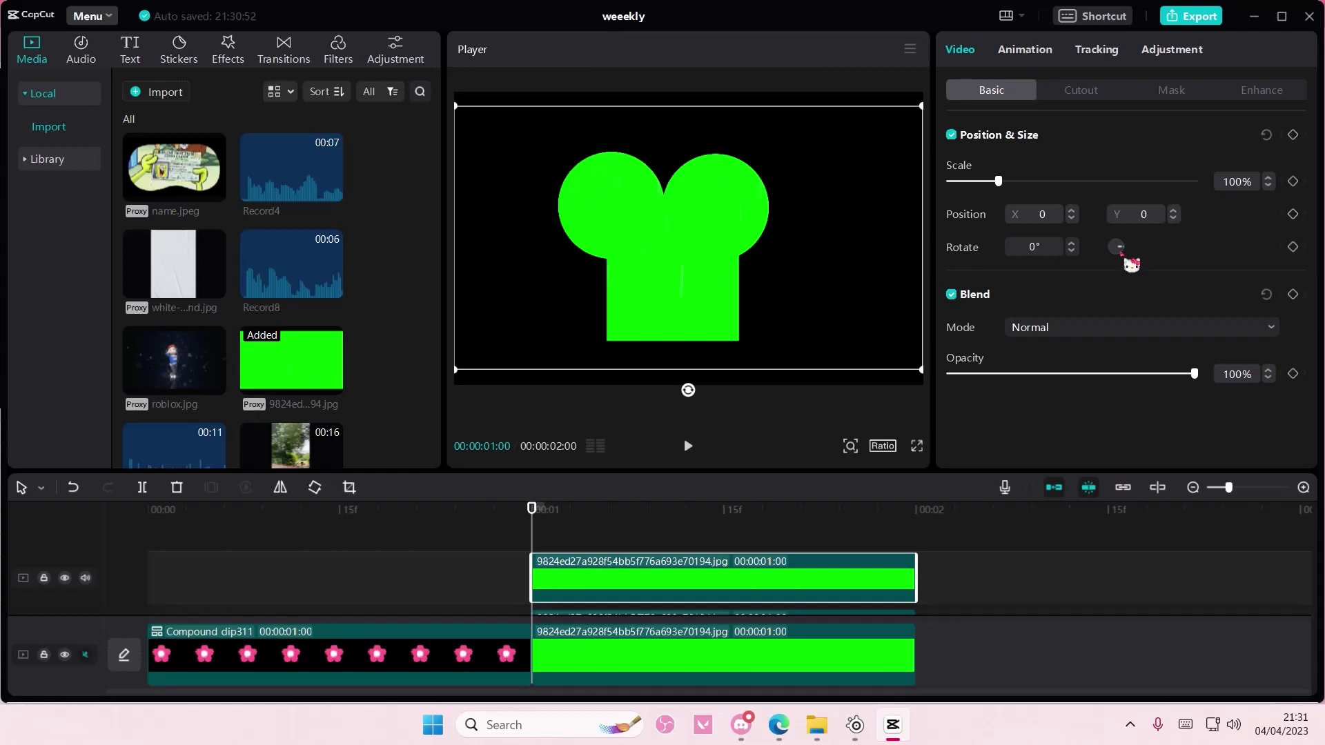
{"action": "left_click_drag", "start_coordinate": [1122, 254], "coordinate": [1120, 253]}
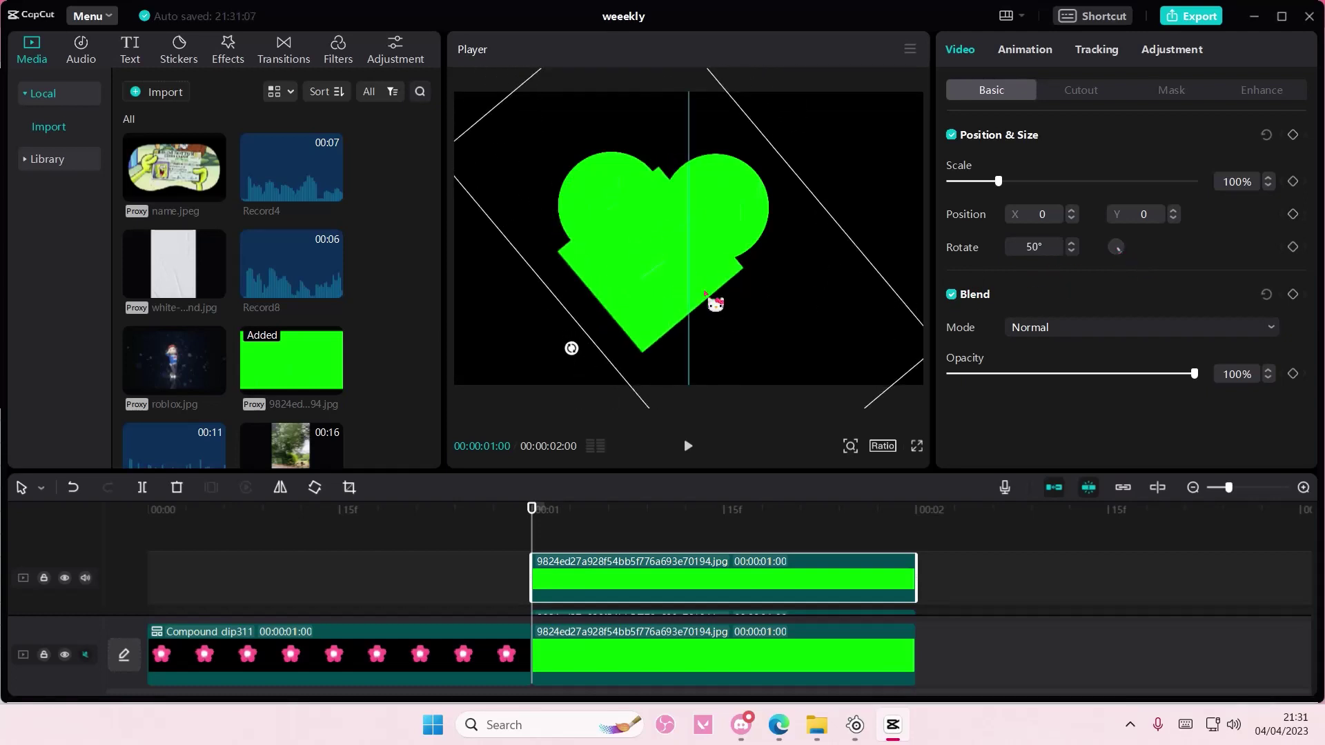
{"action": "left_click_drag", "start_coordinate": [705, 293], "coordinate": [707, 262]}
Scale the clip forming the heart's right lobe to about 126% and reposition it to line up with the rectangle's edge
{"action": "scroll", "coordinate": [706, 571], "scroll_direction": "down", "scroll_amount": 1}
{"action": "left_click", "coordinate": [720, 606]}
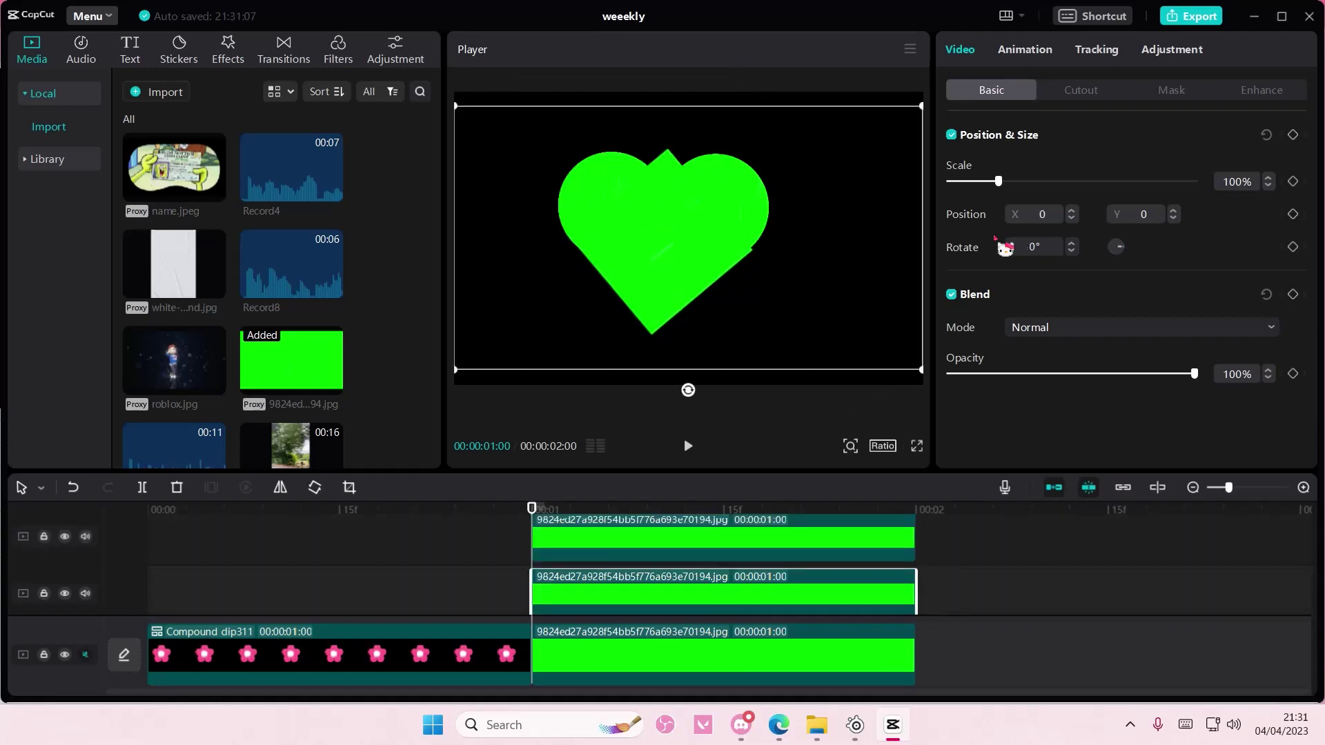
{"action": "left_click_drag", "start_coordinate": [995, 183], "coordinate": [1008, 184]}
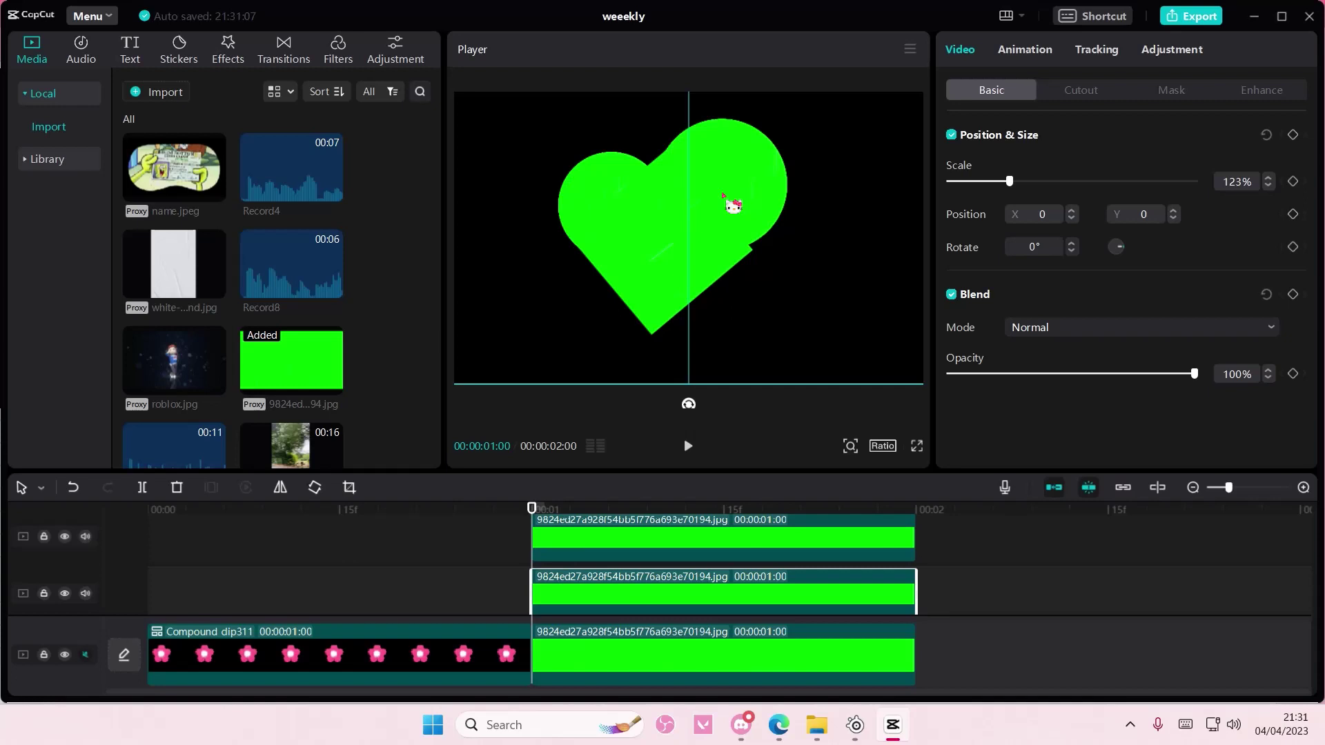
{"action": "left_click_drag", "start_coordinate": [723, 199], "coordinate": [721, 196]}
{"action": "left_click_drag", "start_coordinate": [1009, 184], "coordinate": [1008, 184]}
{"action": "left_click_drag", "start_coordinate": [748, 196], "coordinate": [734, 209]}
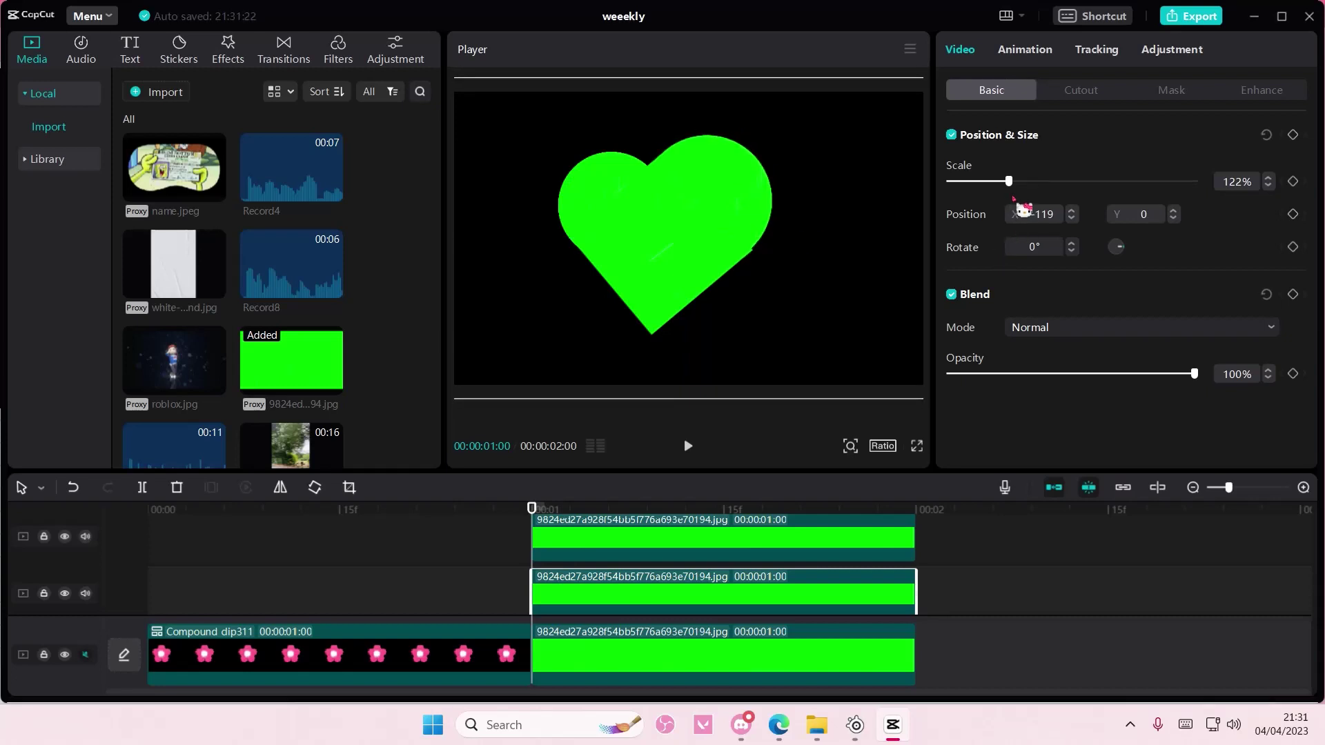
{"action": "left_click_drag", "start_coordinate": [1009, 184], "coordinate": [1011, 185]}
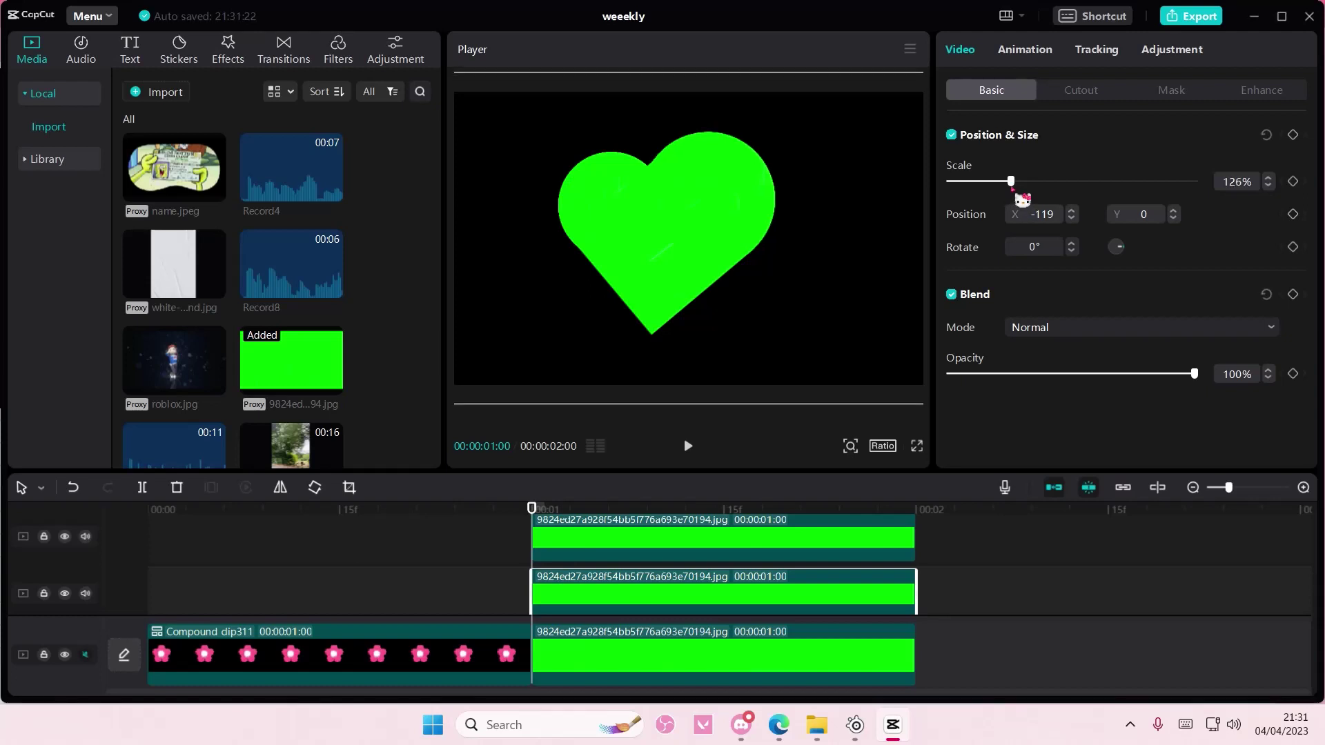
{"action": "left_click_drag", "start_coordinate": [732, 209], "coordinate": [715, 229]}
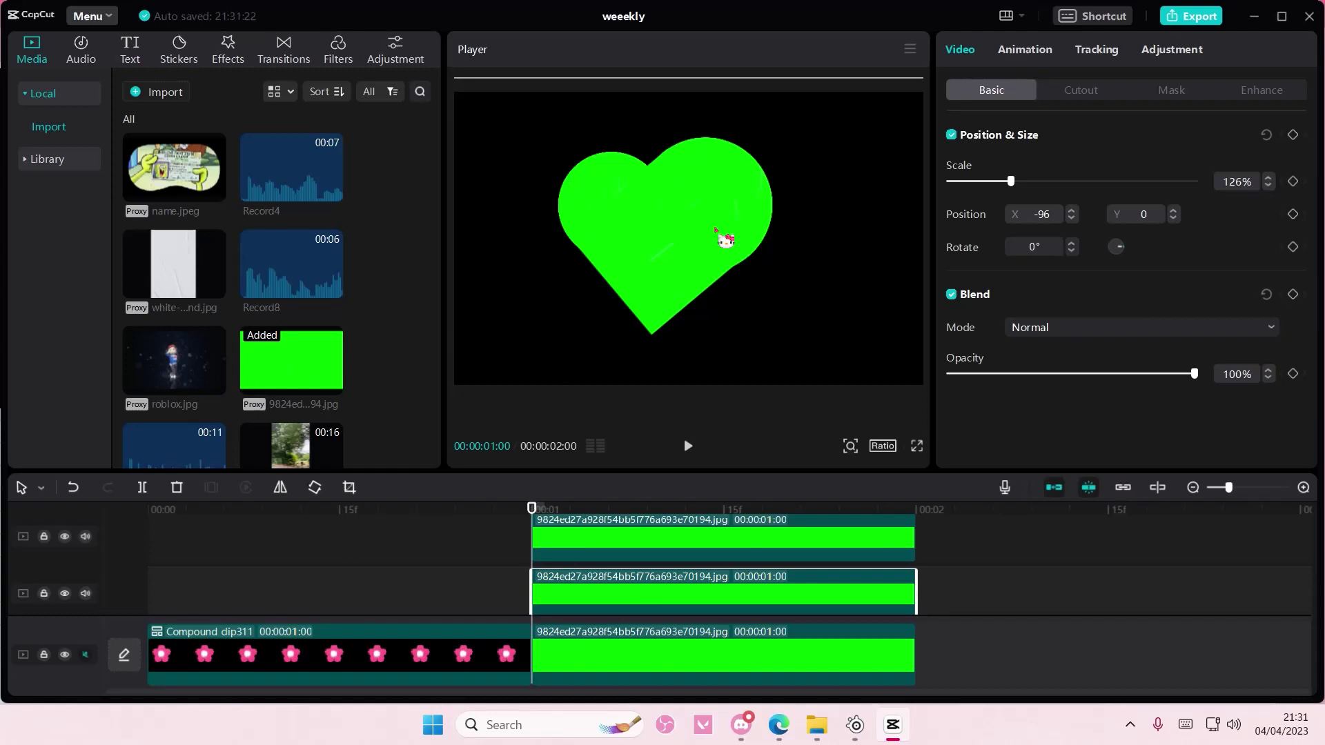
Replace the heart's left lobe with a copy of the enlarged right lobe, placed directly after the flower clip and positioned at about X -796, Y 0
{"action": "left_click", "coordinate": [728, 636]}
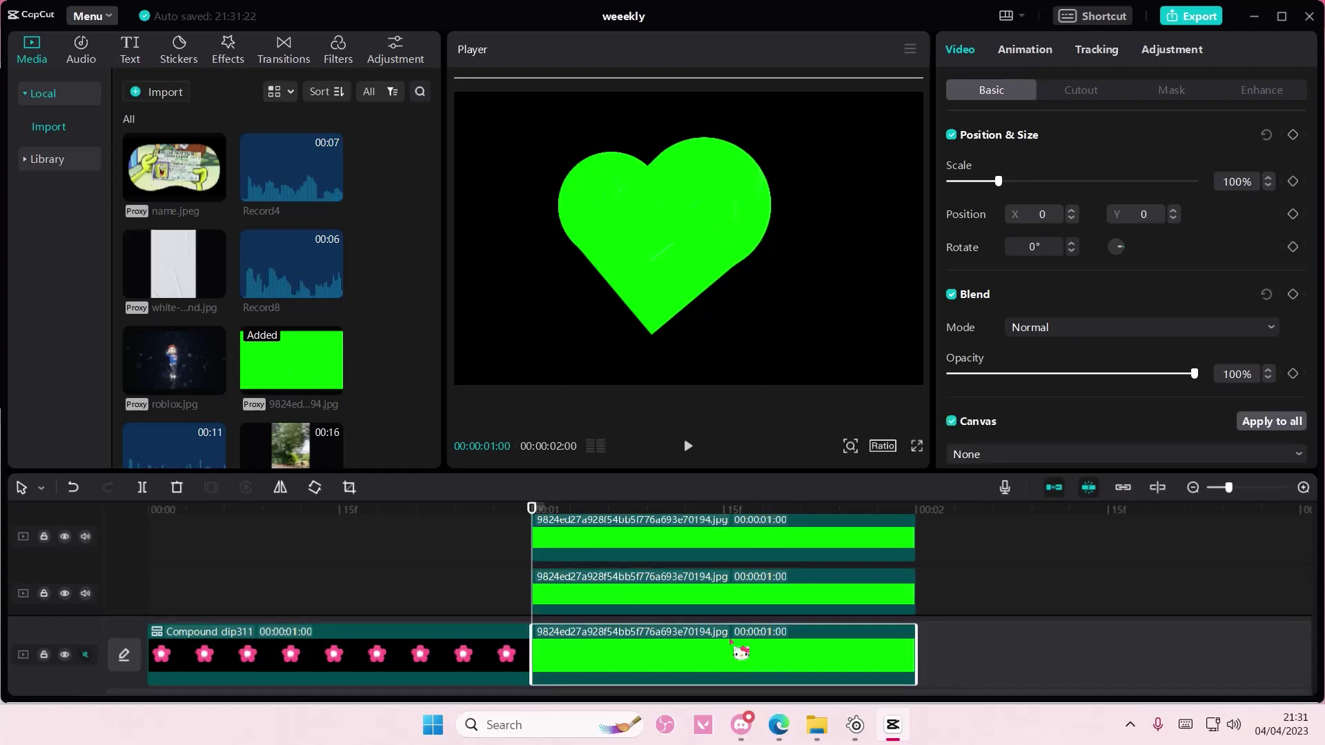
{"action": "key", "text": "Delete"}
{"action": "left_click", "coordinate": [714, 606]}
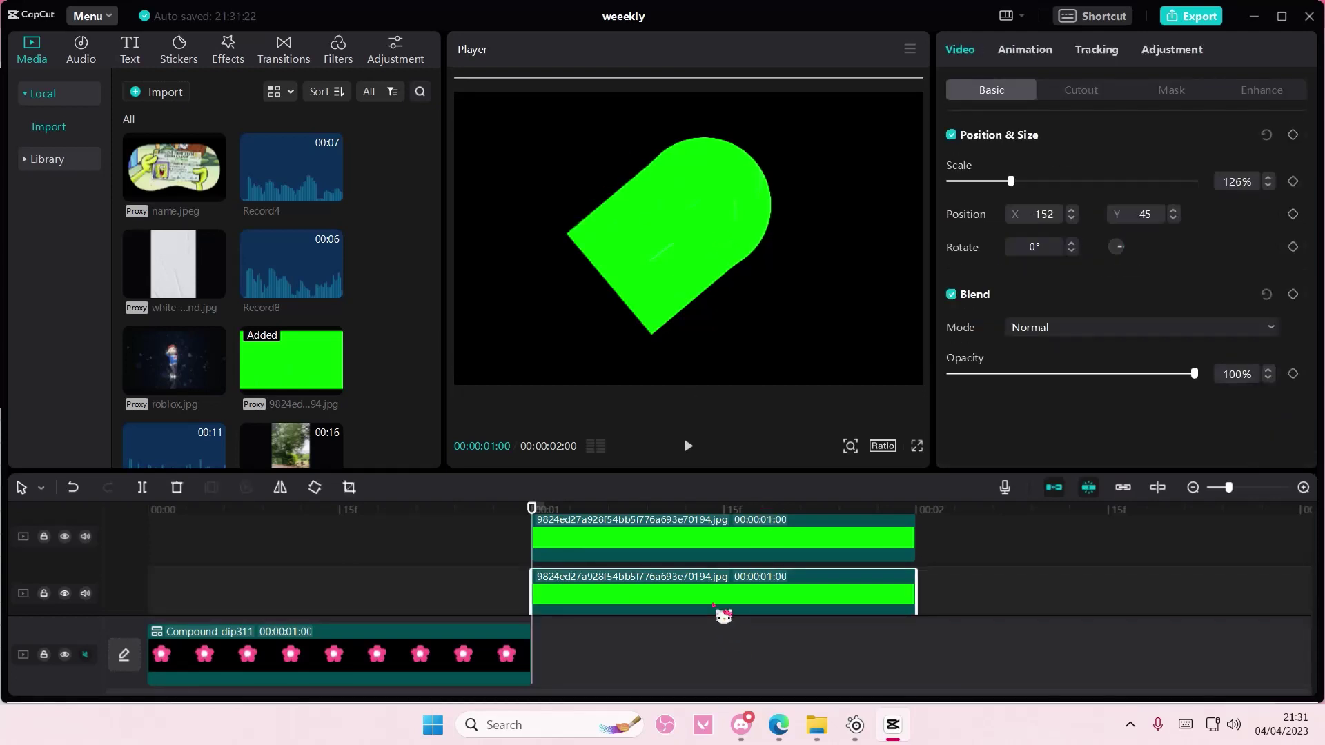
{"action": "scroll", "coordinate": [723, 616], "scroll_direction": "down", "scroll_amount": 1}
{"action": "left_click_drag", "start_coordinate": [690, 576], "coordinate": [677, 663]}
{"action": "mouse_move", "coordinate": [639, 223]}
{"action": "left_mouse_down"}
{"action": "mouse_move", "coordinate": [566, 206]}
{"action": "mouse_move", "coordinate": [619, 211]}
{"action": "left_mouse_up"}
Nudge both heart lobes up and outwards, placing the left lobe's clip at about X -881, Y 102
{"action": "left_click", "coordinate": [682, 530]}
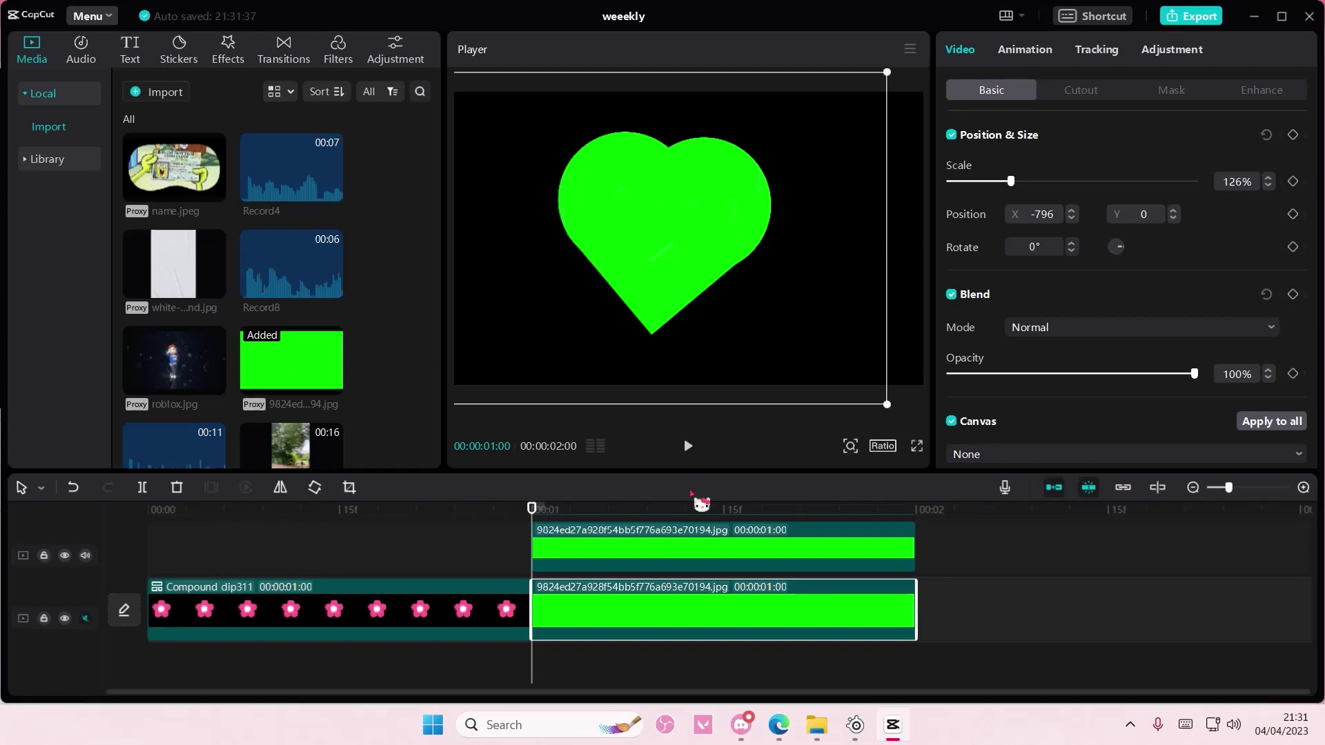
{"action": "left_click_drag", "start_coordinate": [753, 235], "coordinate": [707, 200]}
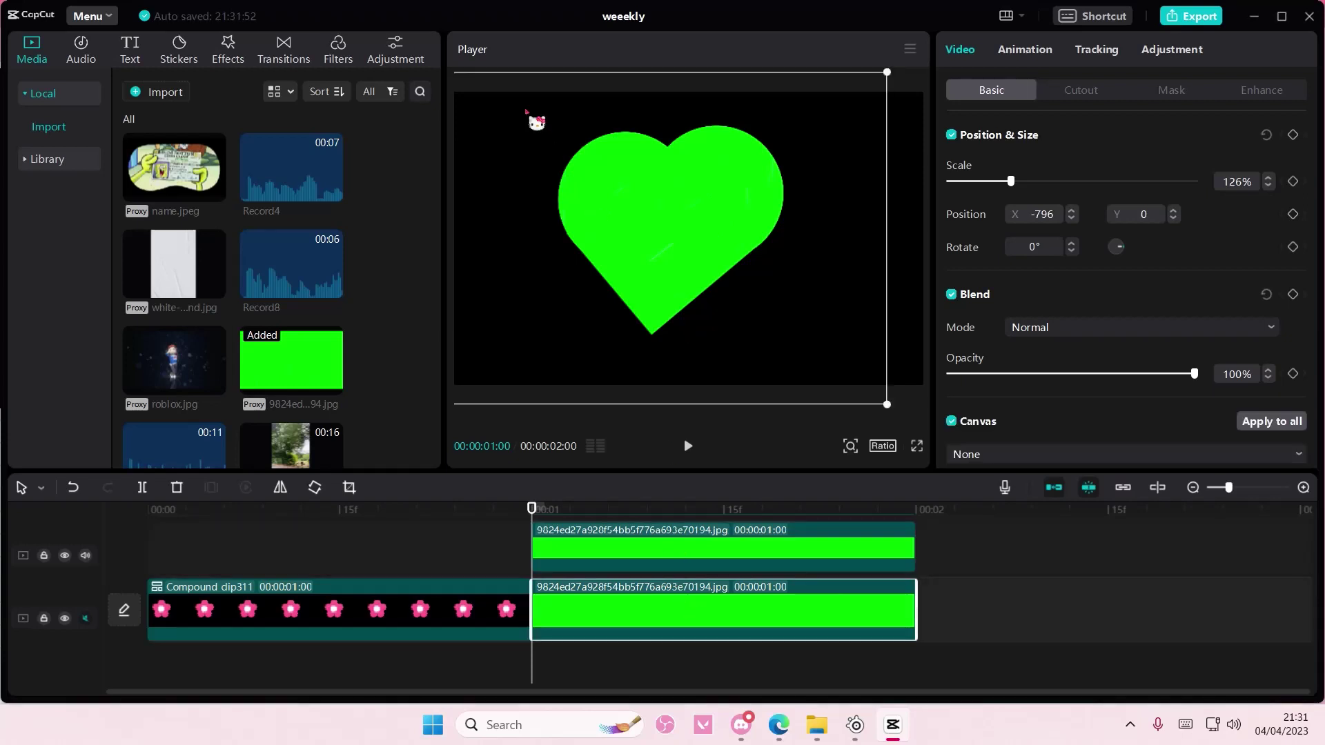
{"action": "left_click", "coordinate": [683, 610]}
{"action": "mouse_move", "coordinate": [568, 160]}
{"action": "left_mouse_down"}
{"action": "mouse_move", "coordinate": [558, 136]}
{"action": "mouse_move", "coordinate": [567, 150]}
{"action": "left_mouse_up"}
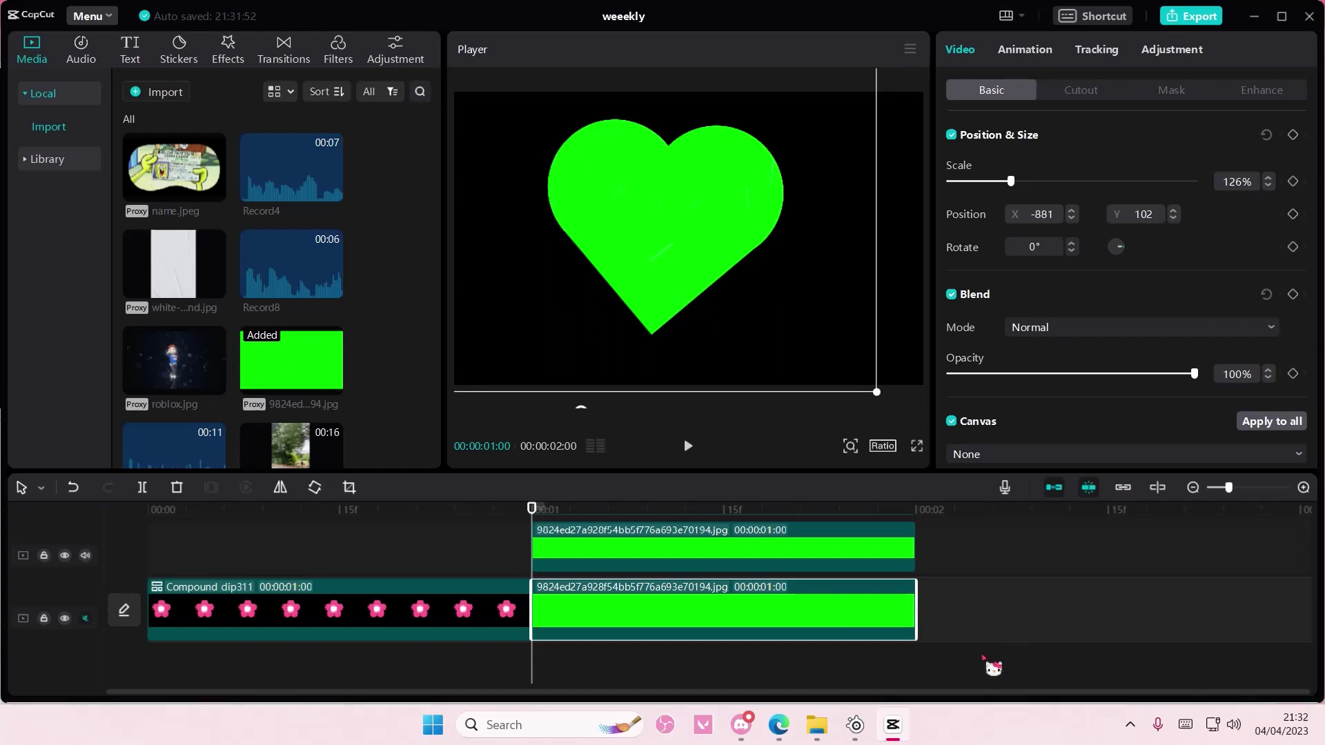
Combine the three green heart clips into one compound clip
{"action": "left_click_drag", "start_coordinate": [961, 639], "coordinate": [779, 477]}
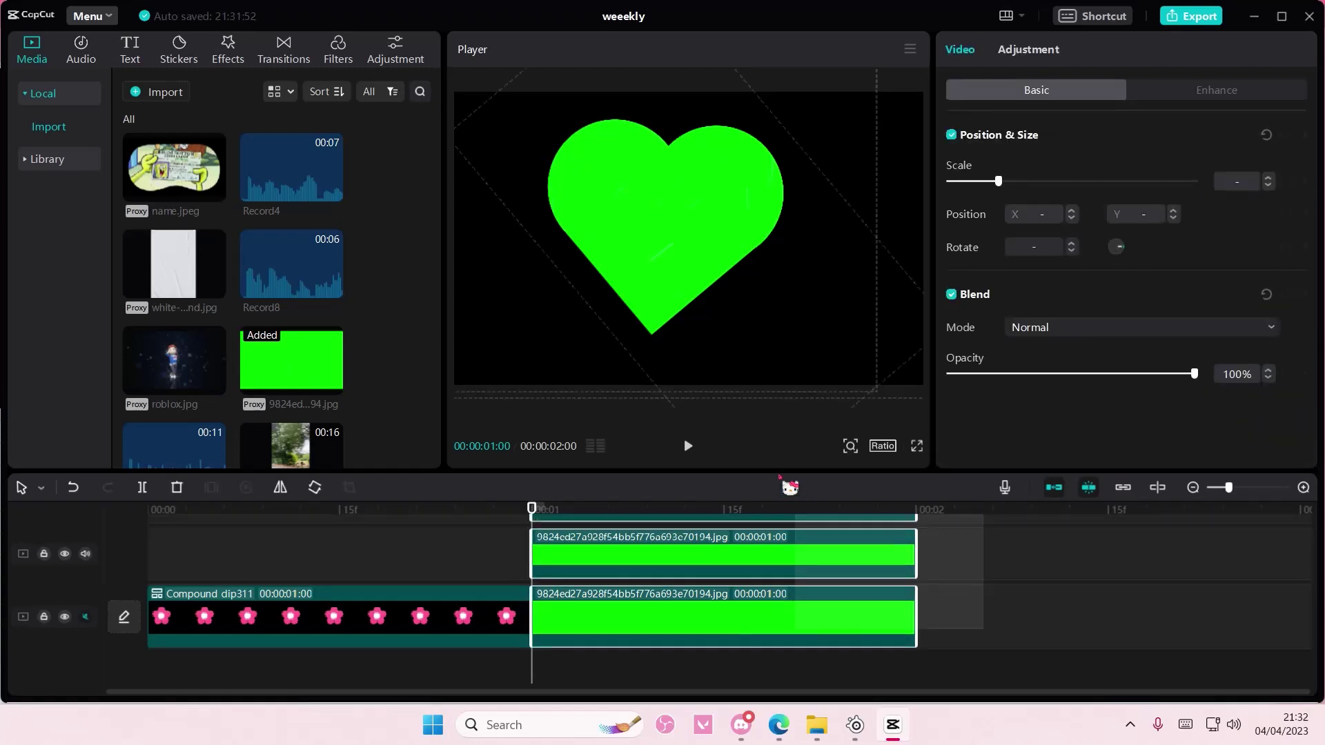
{"action": "right_click", "coordinate": [809, 555]}
{"action": "left_click", "coordinate": [866, 509]}
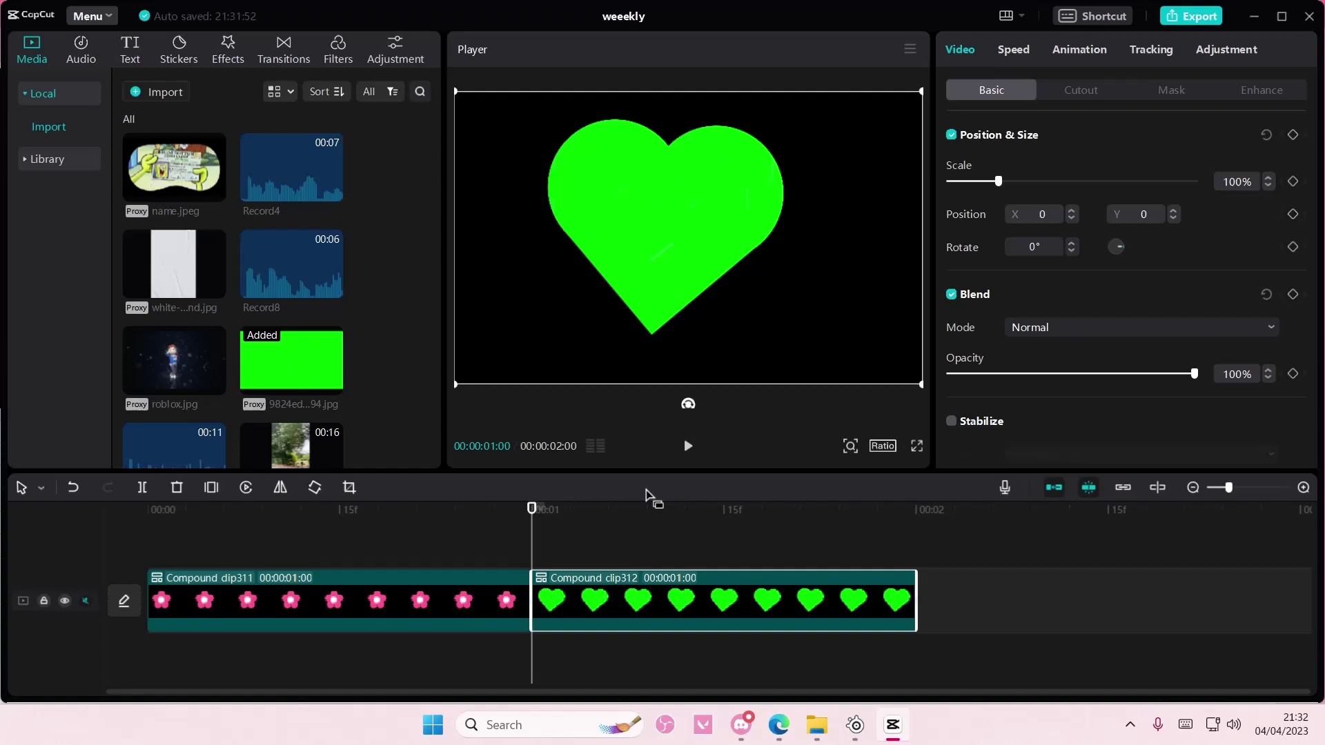
Stack the heart compound clip above the flower at the timeline start, scaled to about 49% and positioned at about X 260, Y -452
{"action": "left_click_drag", "start_coordinate": [923, 385], "coordinate": [817, 319]}
{"action": "left_click_drag", "start_coordinate": [729, 287], "coordinate": [828, 328]}
{"action": "left_click_drag", "start_coordinate": [692, 622], "coordinate": [551, 555]}
{"action": "left_click_drag", "start_coordinate": [764, 333], "coordinate": [756, 327]}
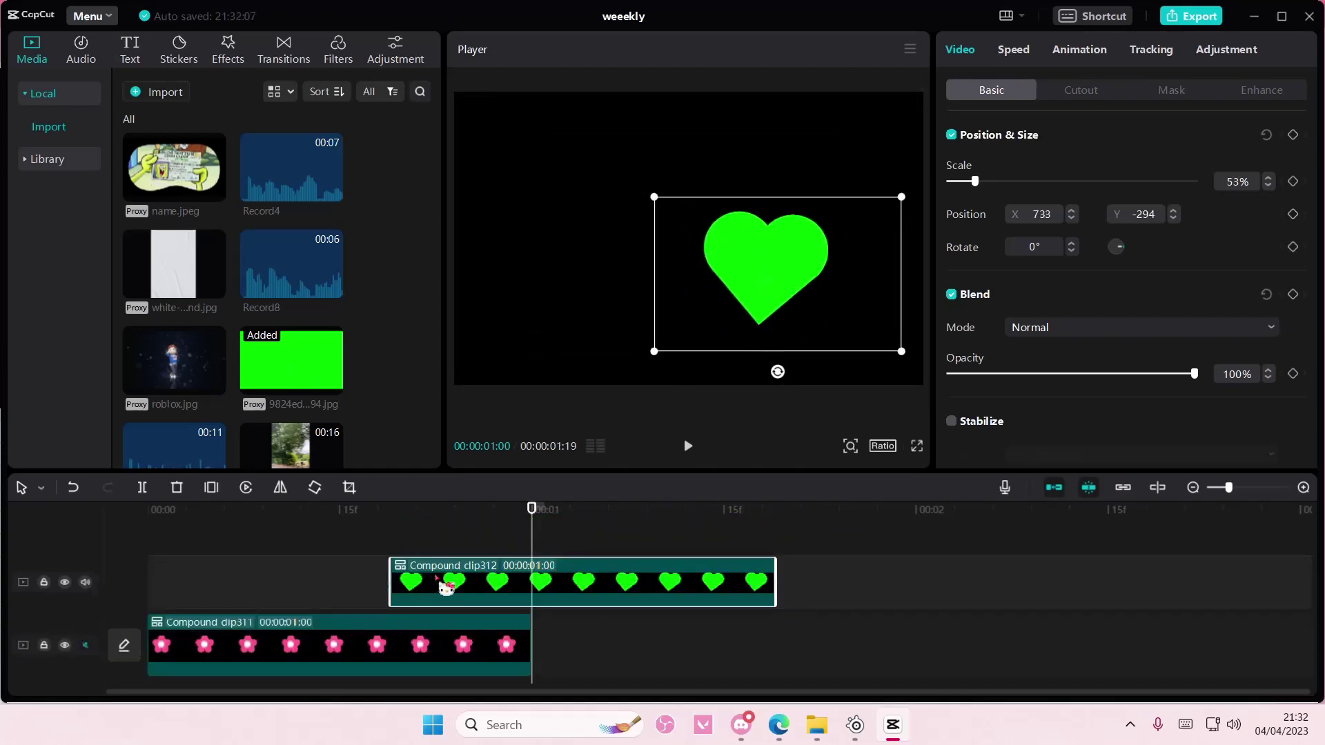
{"action": "left_click_drag", "start_coordinate": [445, 587], "coordinate": [118, 586]}
{"action": "left_click_drag", "start_coordinate": [762, 317], "coordinate": [694, 316]}
{"action": "left_click_drag", "start_coordinate": [842, 376], "coordinate": [833, 378]}
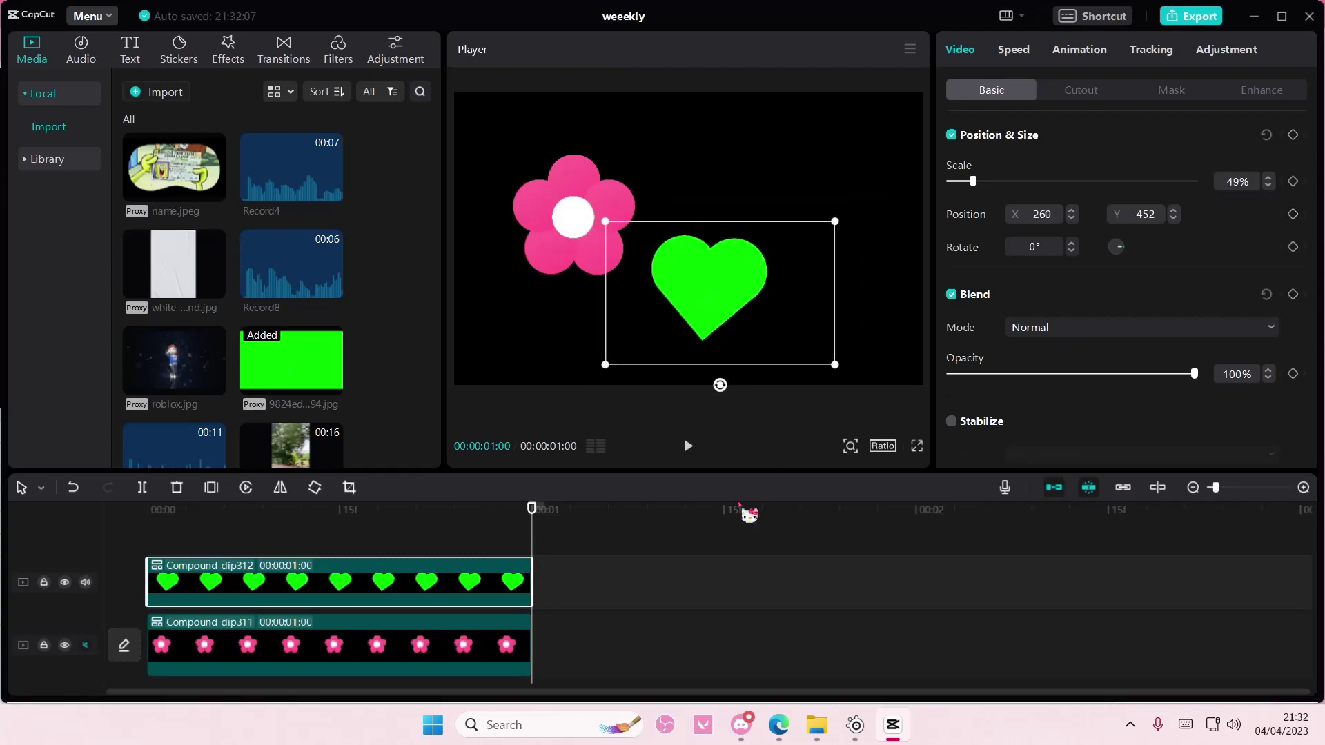
{"action": "left_click", "coordinate": [663, 571]}
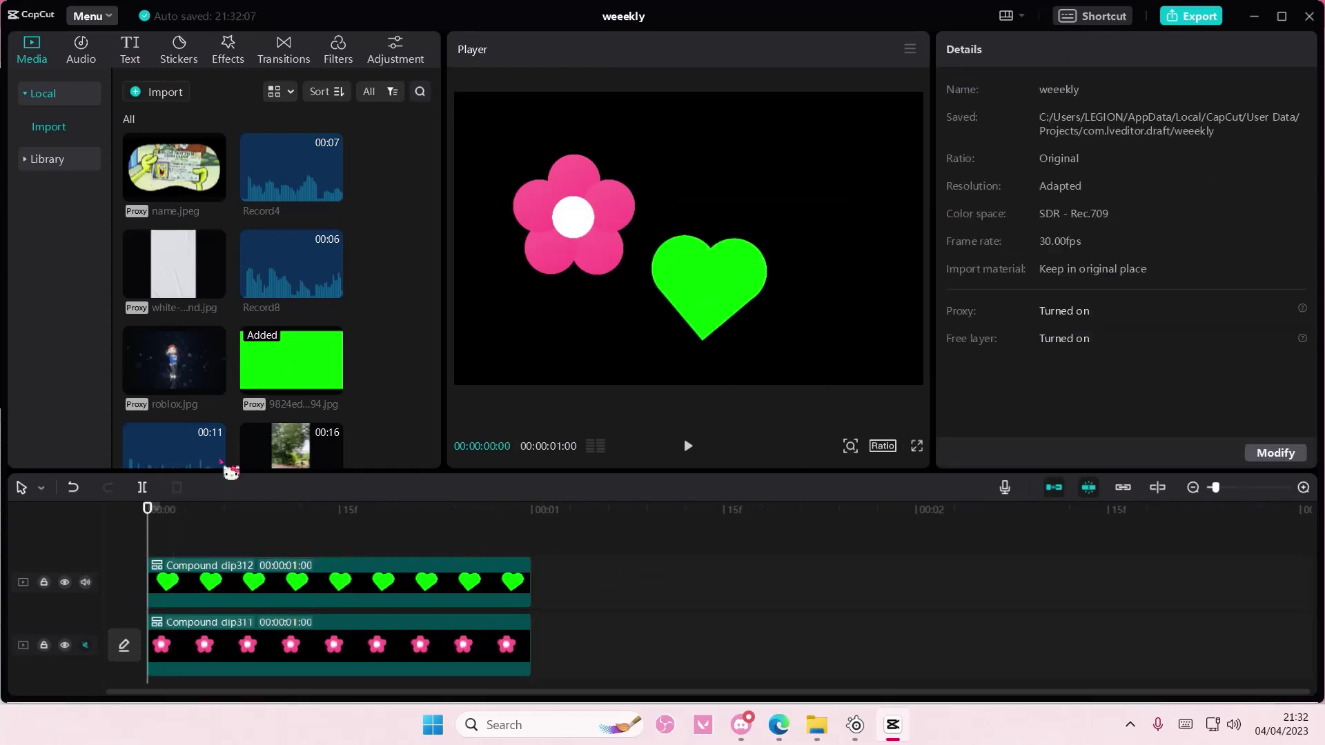
Add purple.jpg from the local media directly after the flower compound clip and select it for editing
{"action": "scroll", "coordinate": [349, 396], "scroll_direction": "down", "scroll_amount": 10}
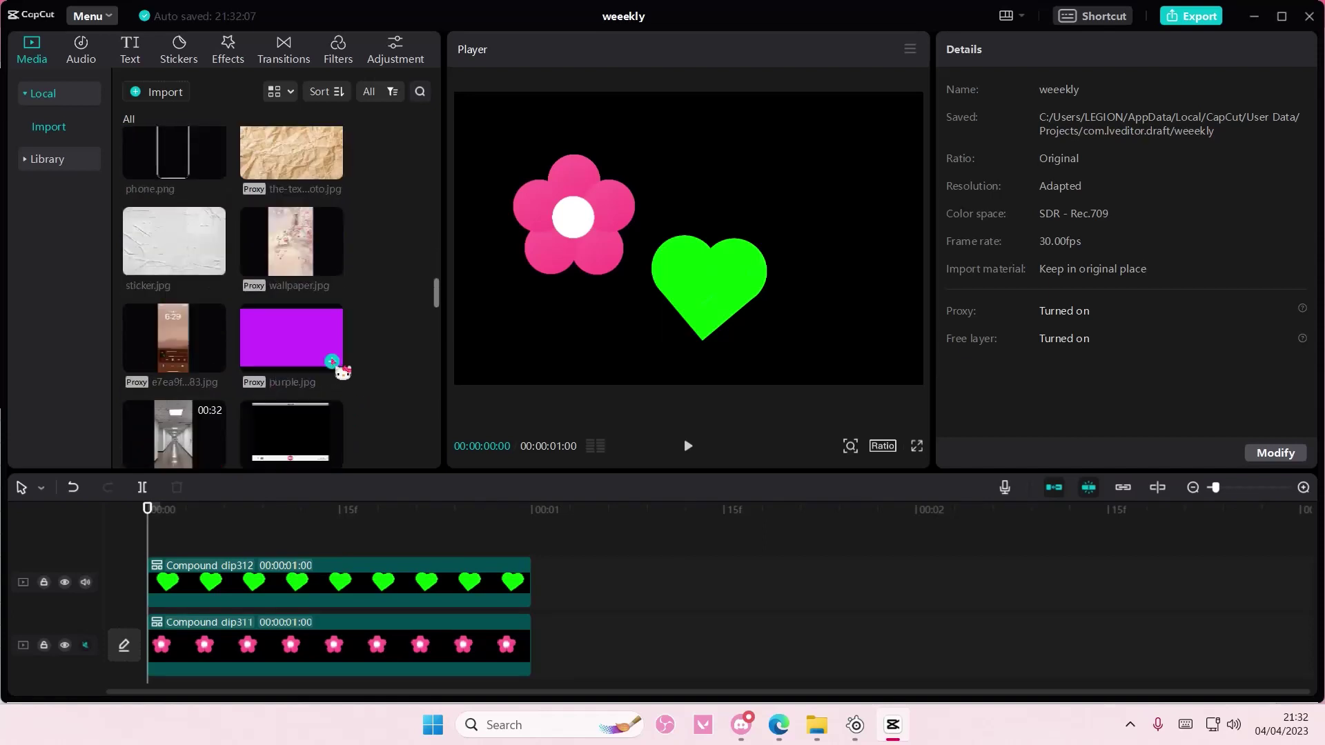
{"action": "left_click_drag", "start_coordinate": [343, 371], "coordinate": [807, 648]}
{"action": "left_click", "coordinate": [584, 524]}
{"action": "left_click", "coordinate": [627, 641]}
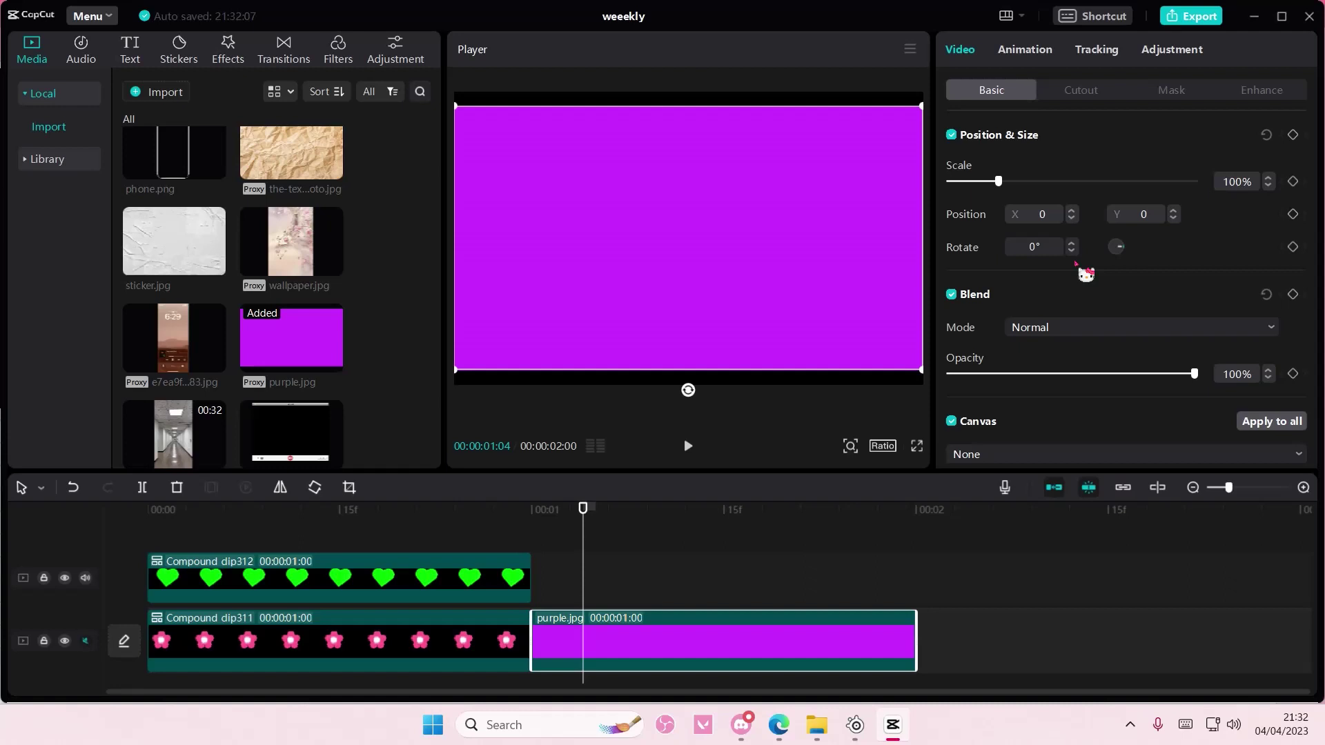
Copy the purple clip and paste the duplicate onto the track above it
{"action": "right_click", "coordinate": [805, 651]}
{"action": "left_click", "coordinate": [821, 335]}
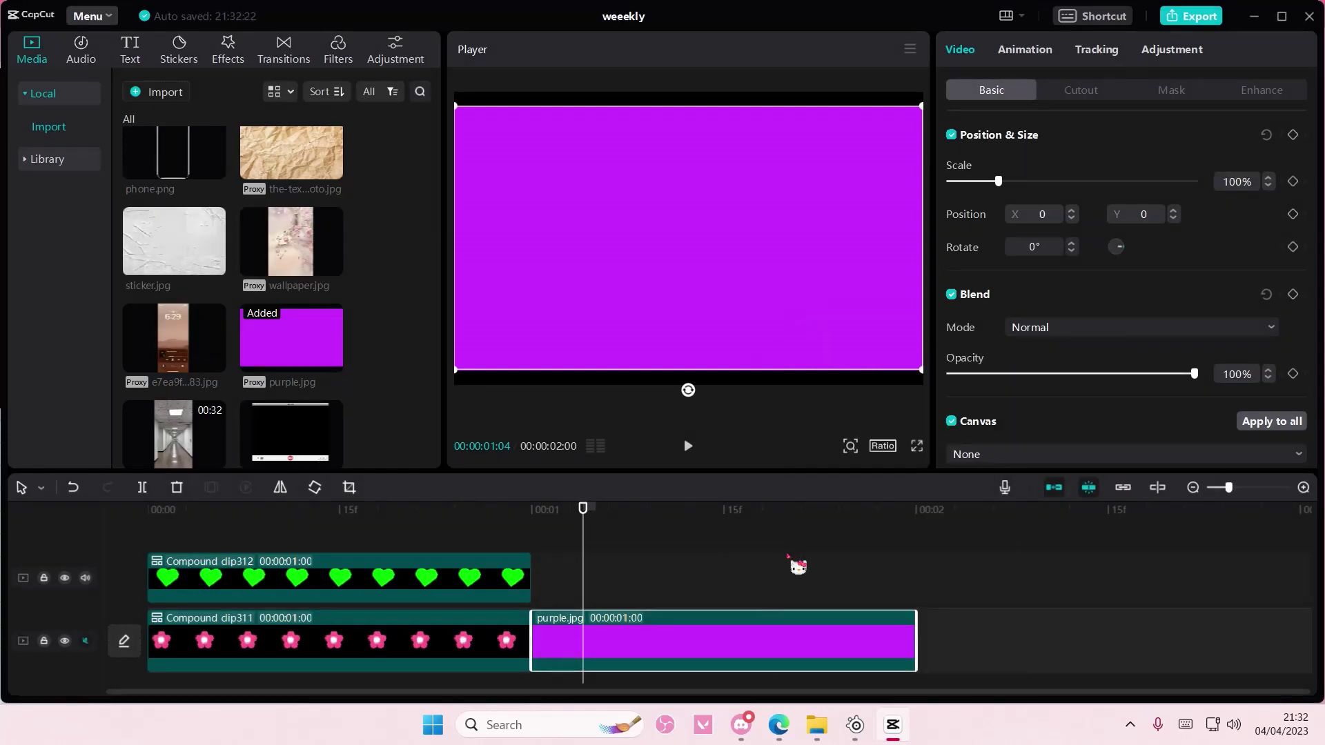
{"action": "right_click", "coordinate": [795, 555]}
{"action": "left_click", "coordinate": [807, 570]}
Apply a Rectangle mask at about X 23, Y -72 to the lower purple clip and shift the upper copy along the timeline to clear the view
{"action": "left_click", "coordinate": [796, 633]}
{"action": "left_click", "coordinate": [1171, 91]}
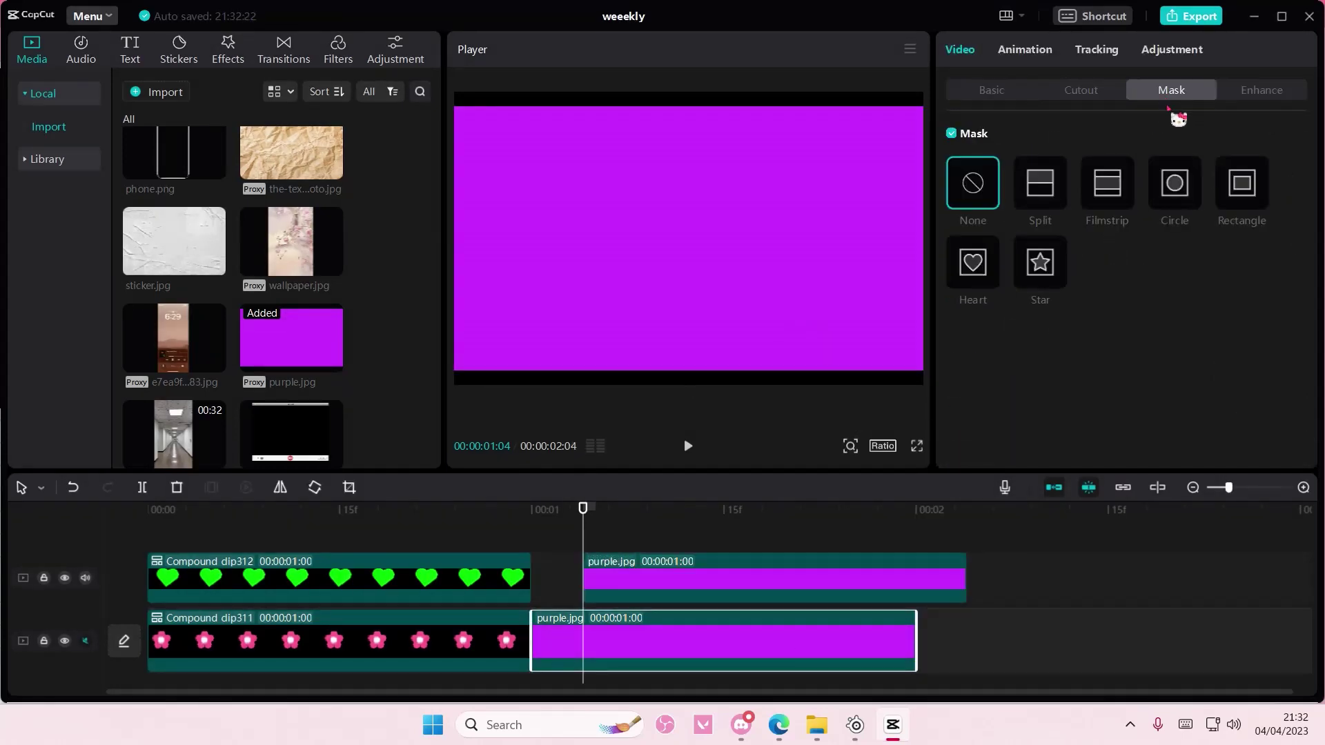
{"action": "left_click", "coordinate": [1240, 190]}
{"action": "left_click_drag", "start_coordinate": [762, 258], "coordinate": [771, 284]}
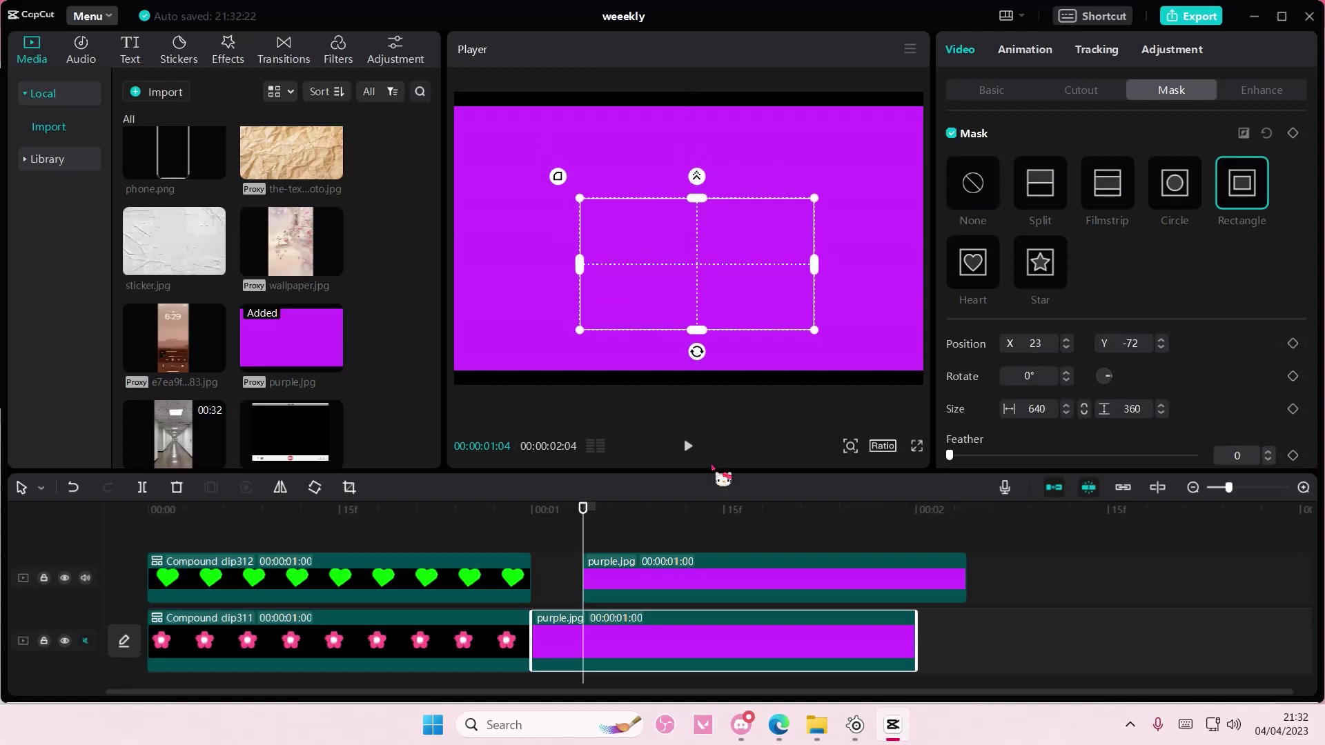
{"action": "left_click_drag", "start_coordinate": [708, 570], "coordinate": [888, 579]}
{"action": "left_click", "coordinate": [695, 640]}
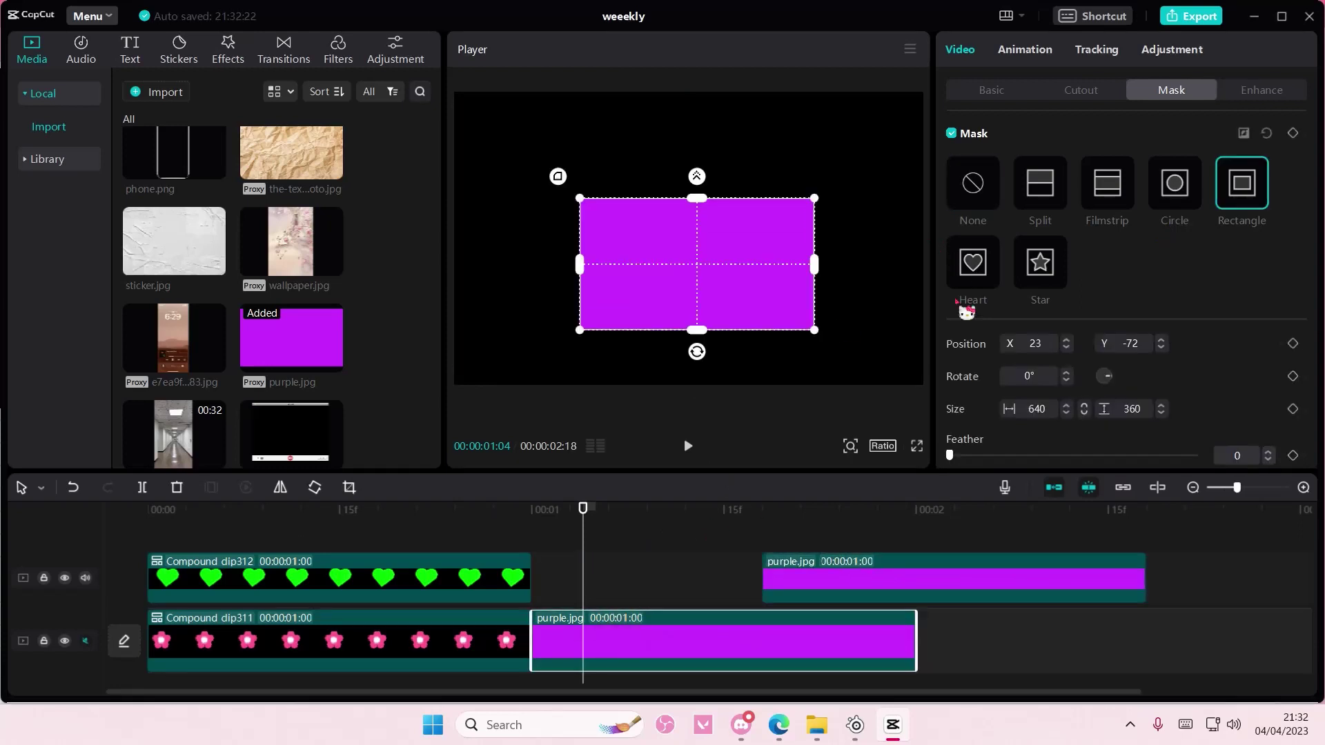
Turn the purple rectangle into a pill with height about 194 and round corners 99, place it at about X -92, Y -115 and enlarge it slightly
{"action": "scroll", "coordinate": [986, 370], "scroll_direction": "down", "scroll_amount": 2}
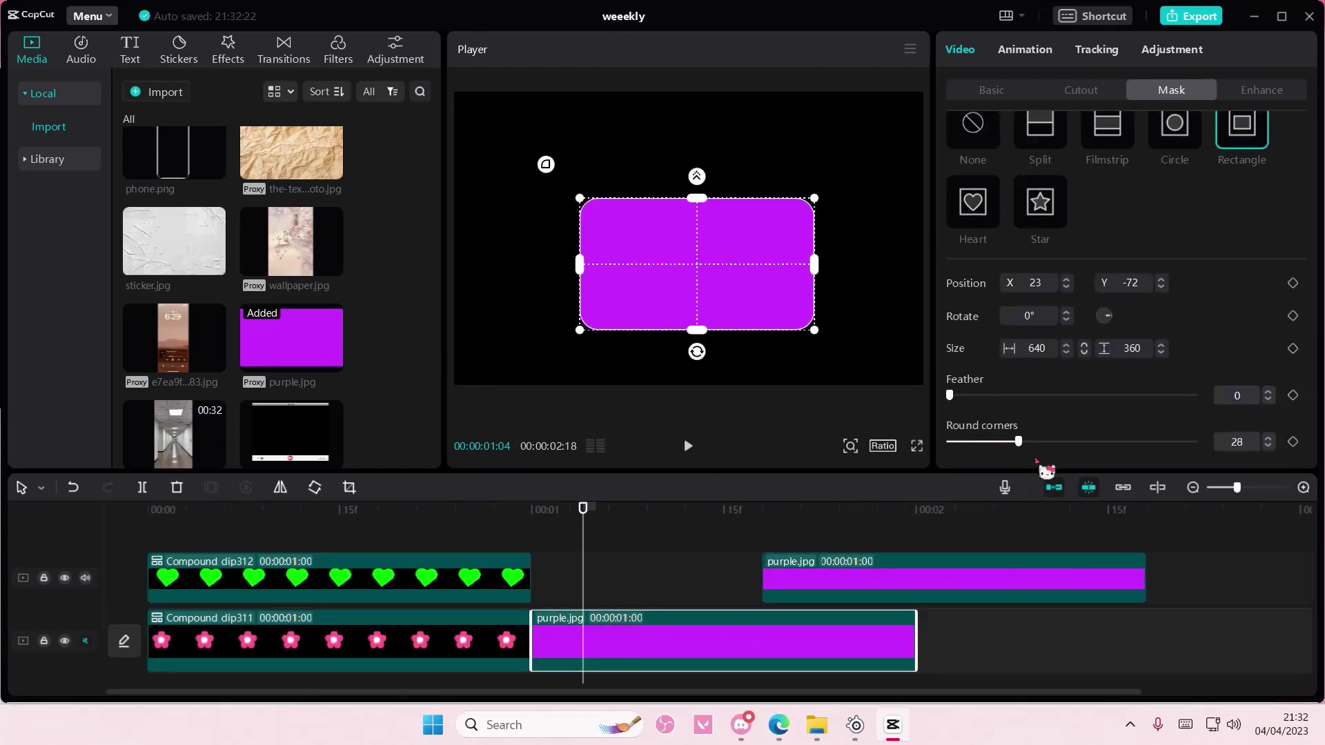
{"action": "left_click_drag", "start_coordinate": [697, 329], "coordinate": [701, 301]}
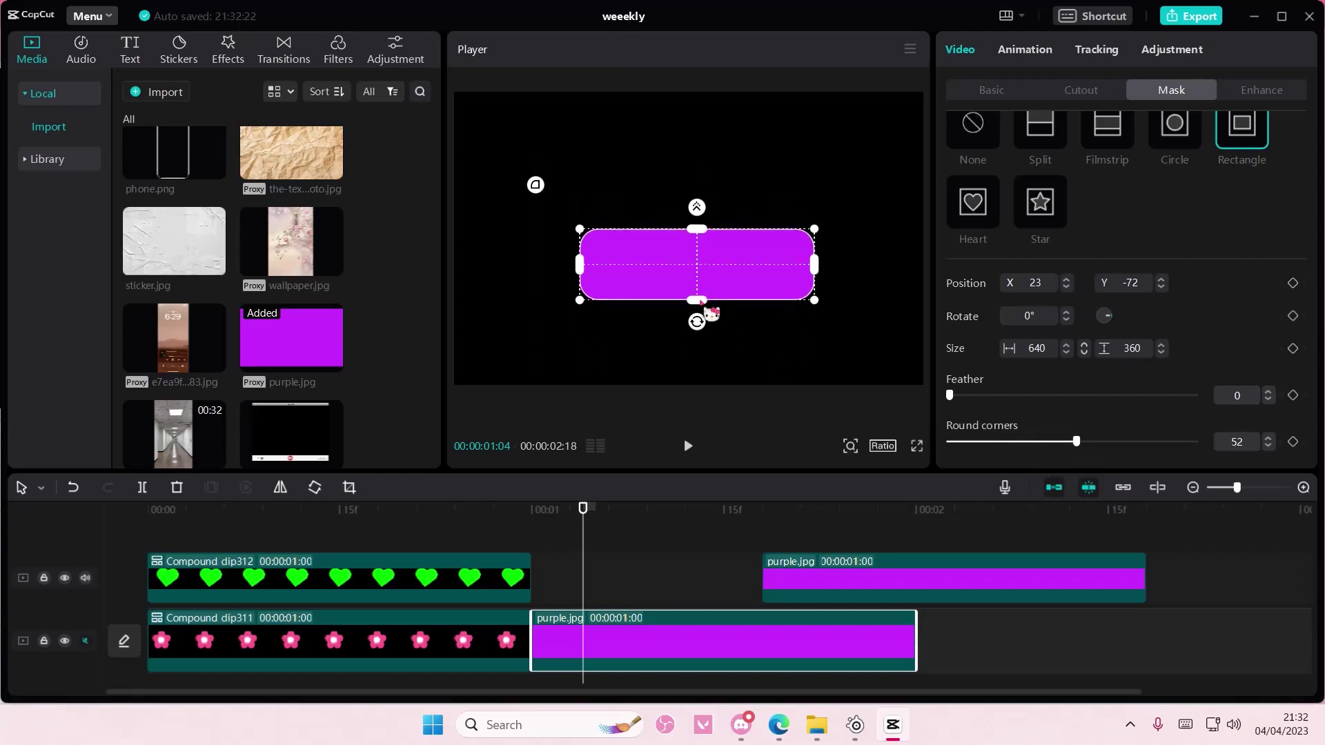
{"action": "left_click_drag", "start_coordinate": [1114, 448], "coordinate": [1182, 456]}
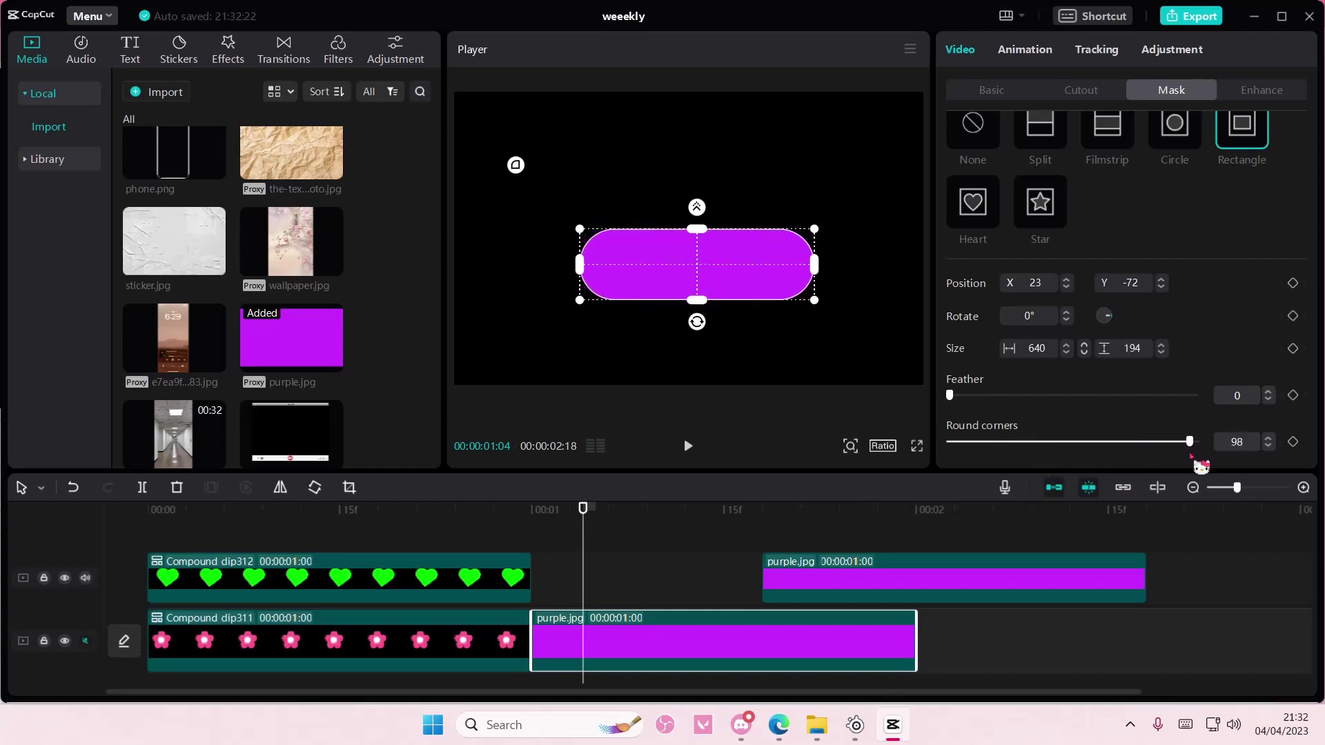
{"action": "left_click_drag", "start_coordinate": [743, 279], "coordinate": [701, 295]}
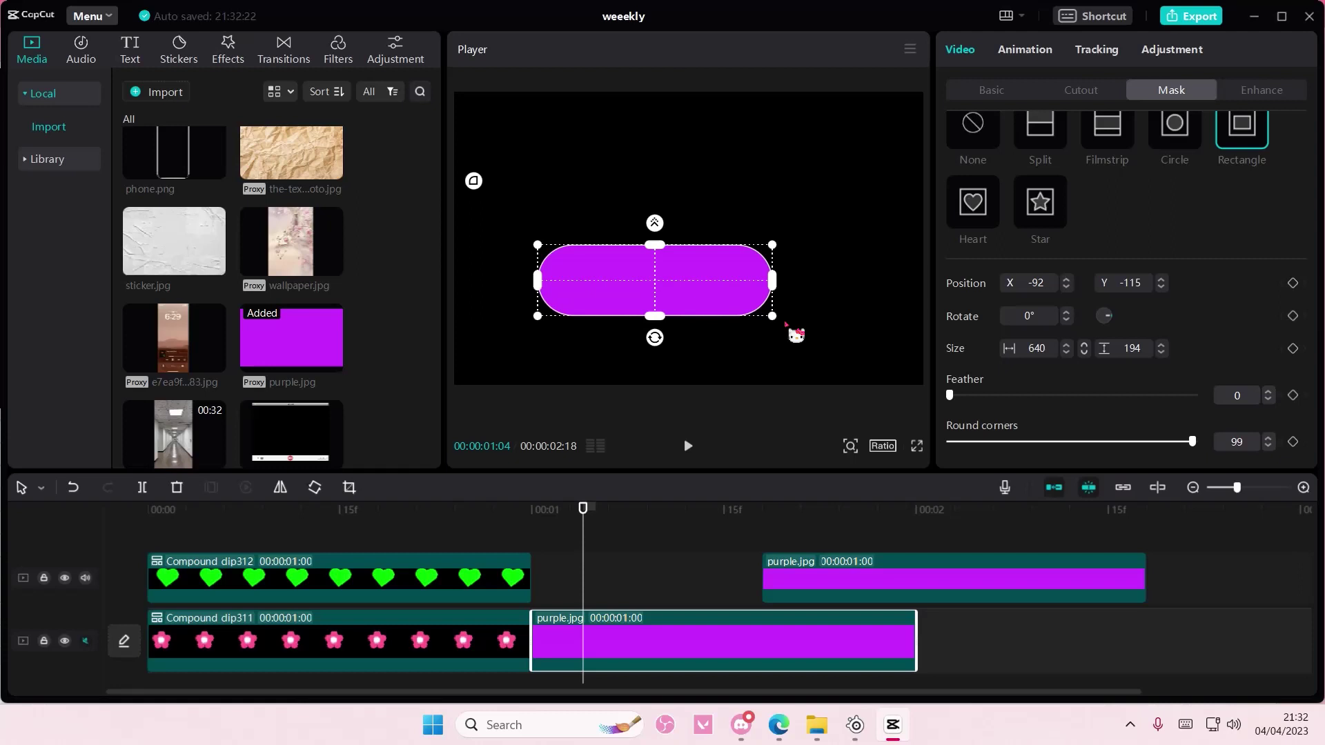
{"action": "left_click_drag", "start_coordinate": [775, 316], "coordinate": [780, 318]}
Move the upper purple clip back over the pill and apply a Circle mask to it at about X -164, Y 36
{"action": "left_click_drag", "start_coordinate": [904, 567], "coordinate": [698, 569]}
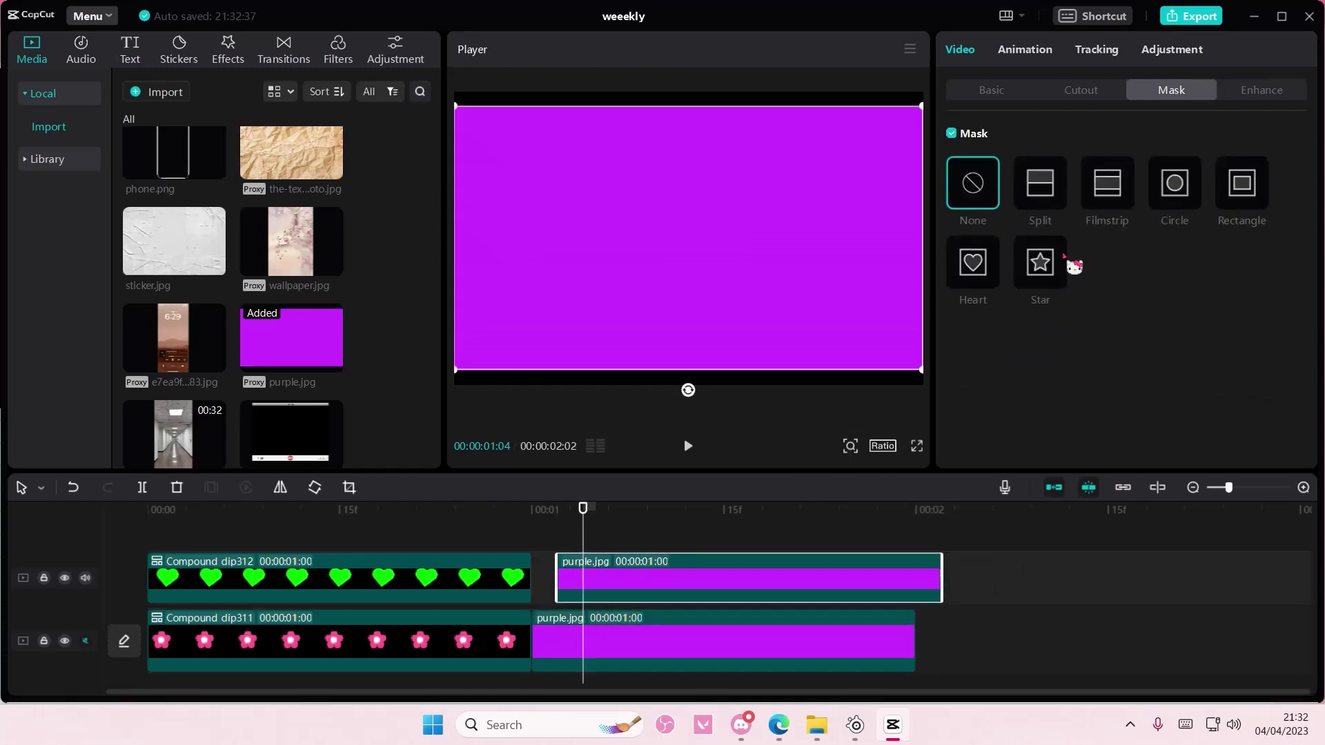
{"action": "left_click", "coordinate": [1161, 200]}
{"action": "left_click_drag", "start_coordinate": [717, 244], "coordinate": [654, 232]}
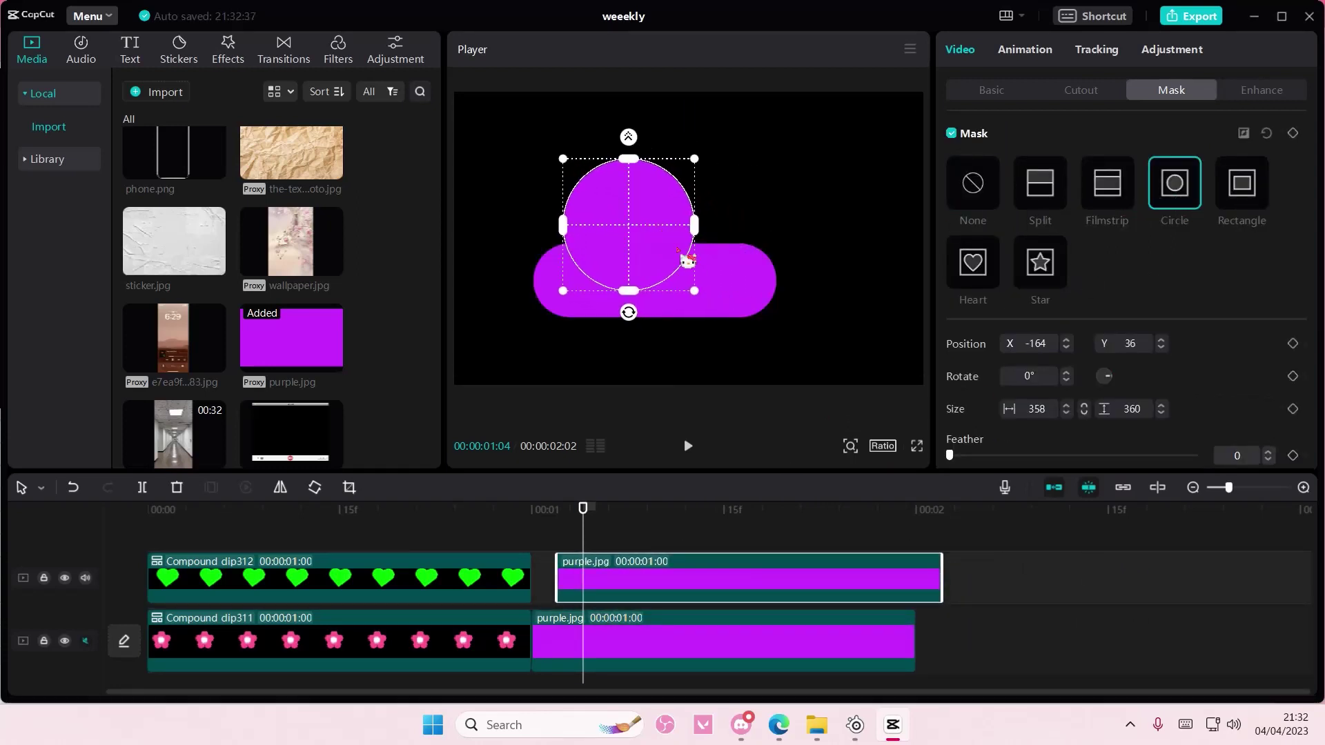
Resize the circle mask to about 332 by 334 and place it at about X -301, Y -43 over the pill's left end
{"action": "left_click_drag", "start_coordinate": [694, 289], "coordinate": [582, 272]}
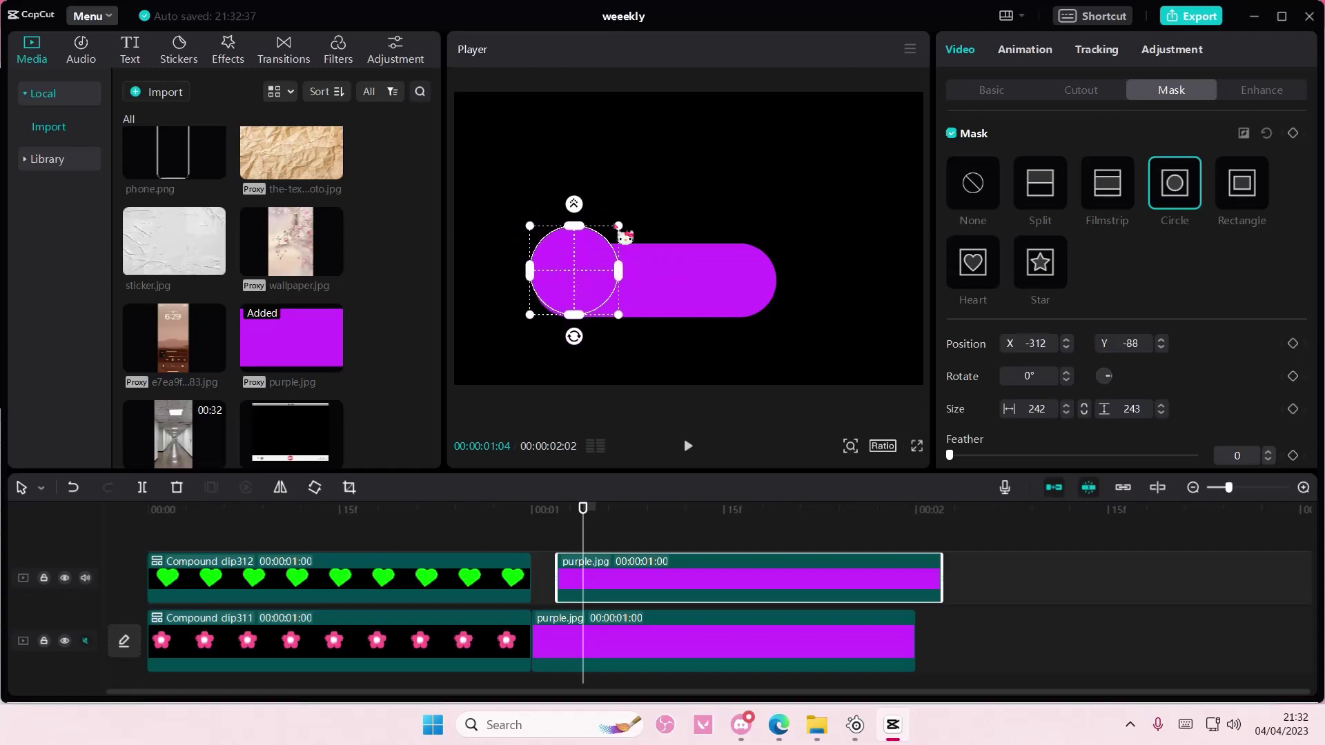
{"action": "left_click_drag", "start_coordinate": [616, 226], "coordinate": [632, 215]}
{"action": "left_click_drag", "start_coordinate": [603, 270], "coordinate": [607, 253]}
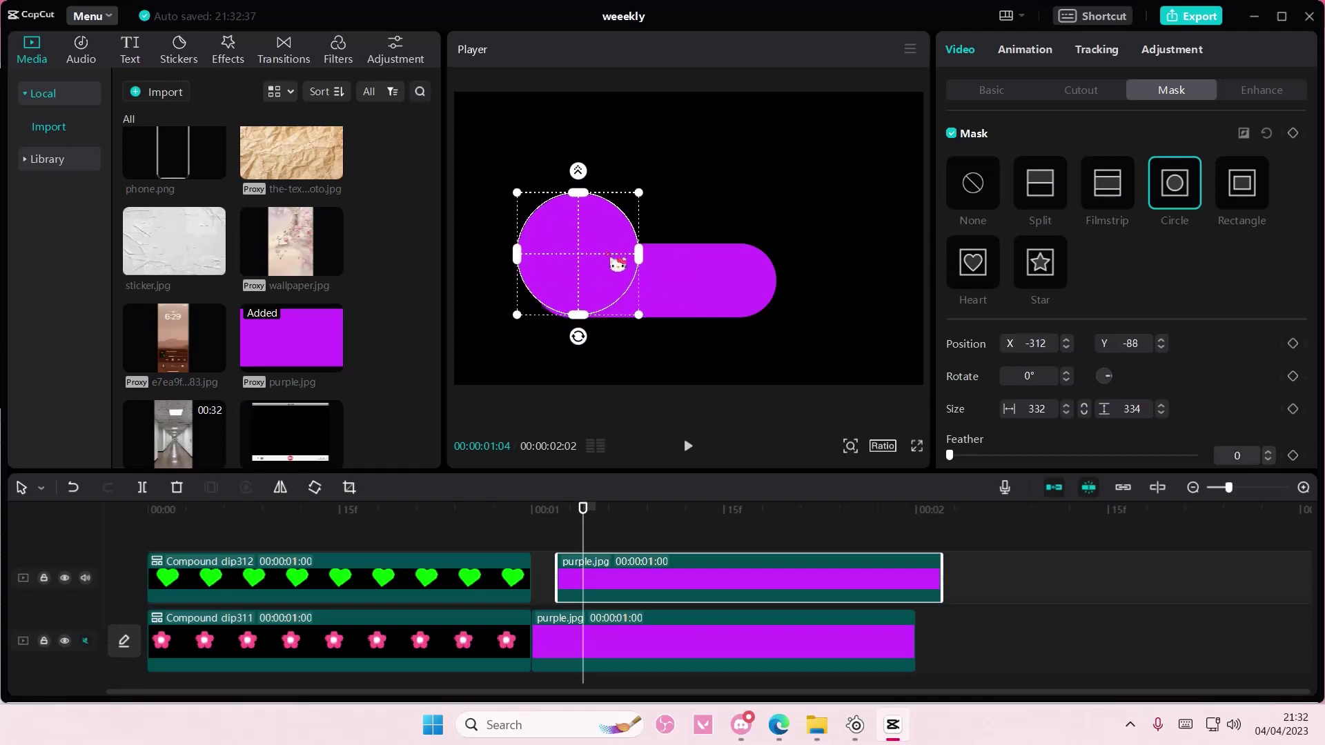
Duplicate the circle clip above itself, place the copy's mask at about X -151, Y 109, and align both circle clips with the pill clip
{"action": "right_click", "coordinate": [823, 578]}
{"action": "left_click", "coordinate": [855, 344]}
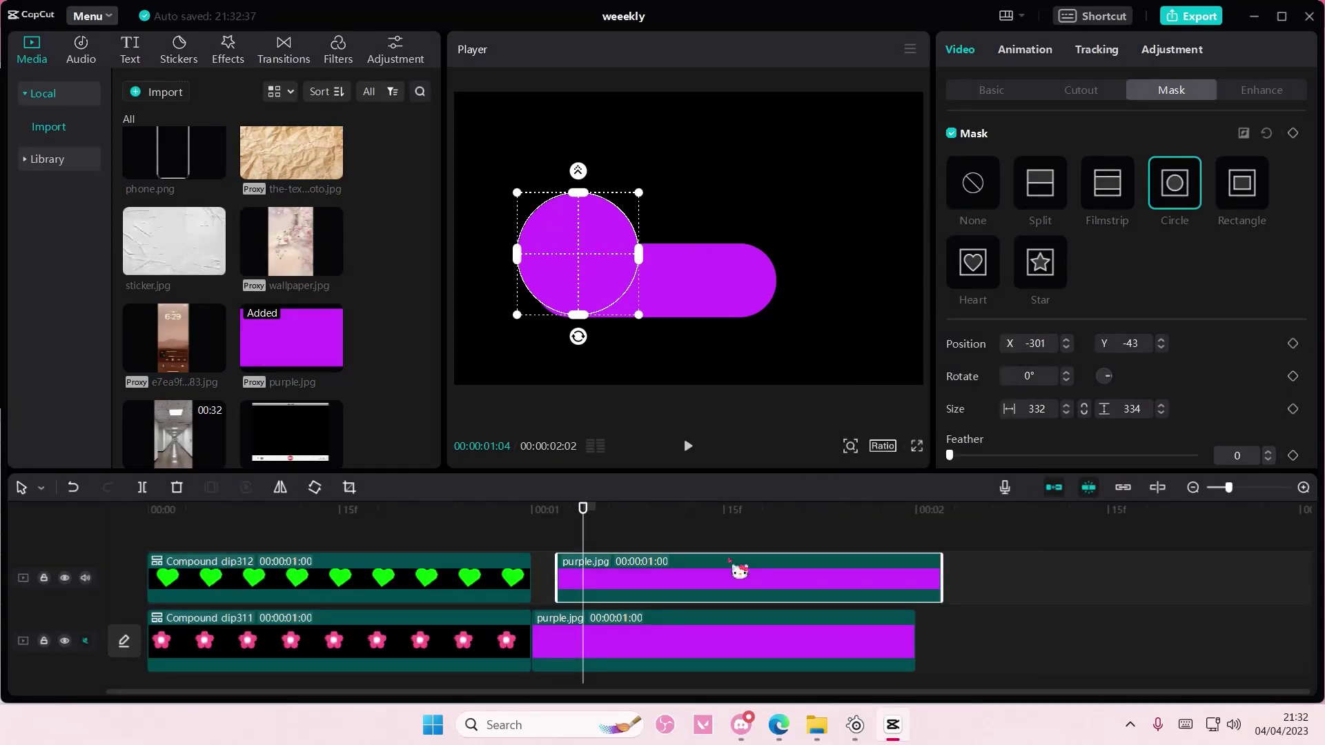
{"action": "mouse_move", "coordinate": [733, 562]}
{"action": "left_mouse_down"}
{"action": "mouse_move", "coordinate": [695, 532]}
{"action": "mouse_move", "coordinate": [724, 591]}
{"action": "mouse_move", "coordinate": [710, 600]}
{"action": "mouse_move", "coordinate": [707, 562]}
{"action": "left_mouse_up"}
{"action": "scroll", "coordinate": [697, 553], "scroll_direction": "up", "scroll_amount": 2}
{"action": "right_click", "coordinate": [697, 553]}
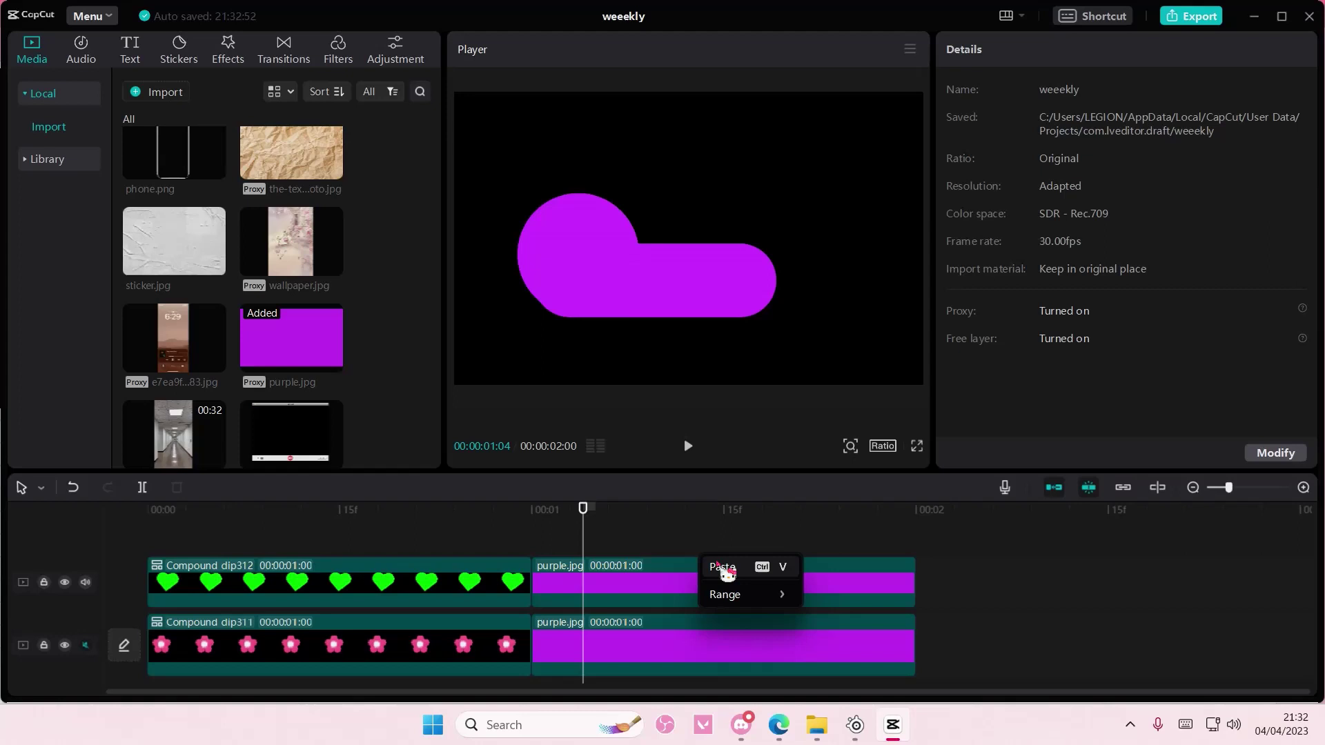
{"action": "left_click", "coordinate": [714, 563]}
{"action": "left_click_drag", "start_coordinate": [614, 286], "coordinate": [677, 242]}
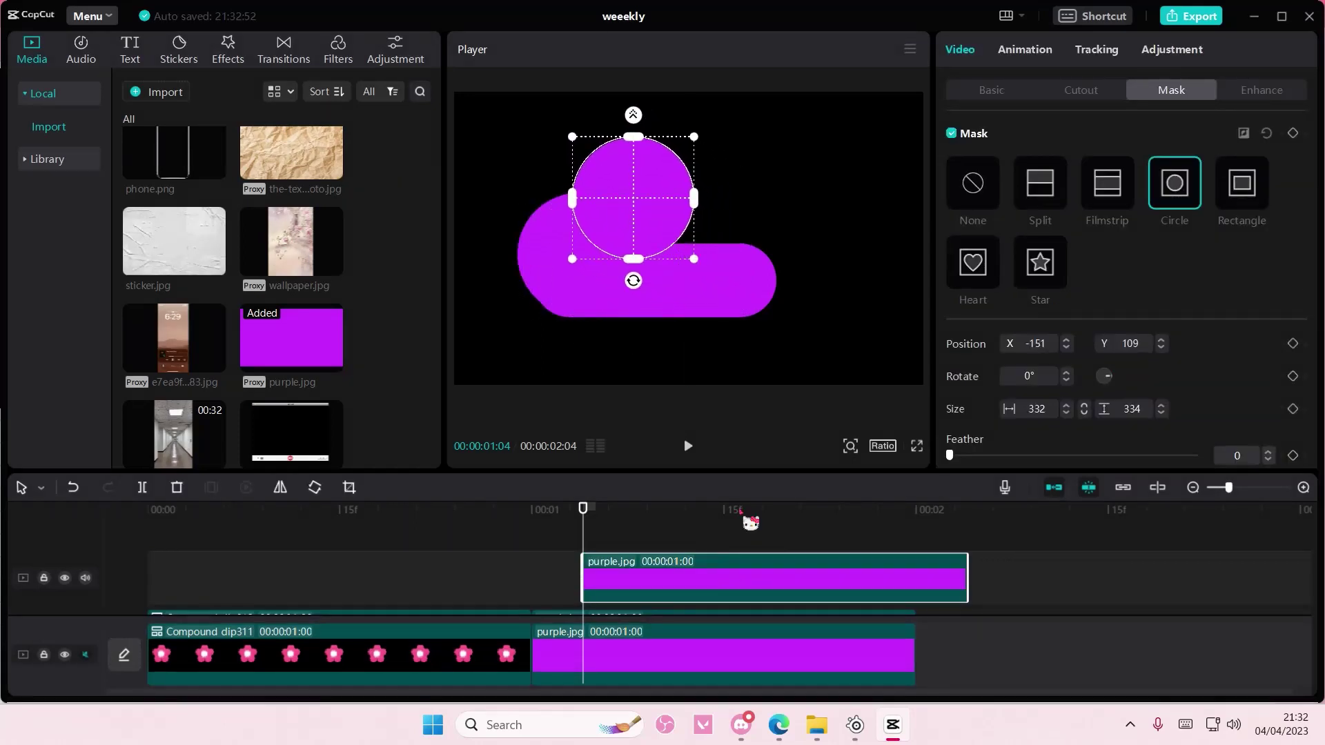
{"action": "left_click_drag", "start_coordinate": [735, 581], "coordinate": [683, 588]}
Duplicate the upper circle clip, set the copy's mask to about 253 by 254 at X 32, Y 51, and align it with the other purple clips
{"action": "right_click", "coordinate": [684, 589]}
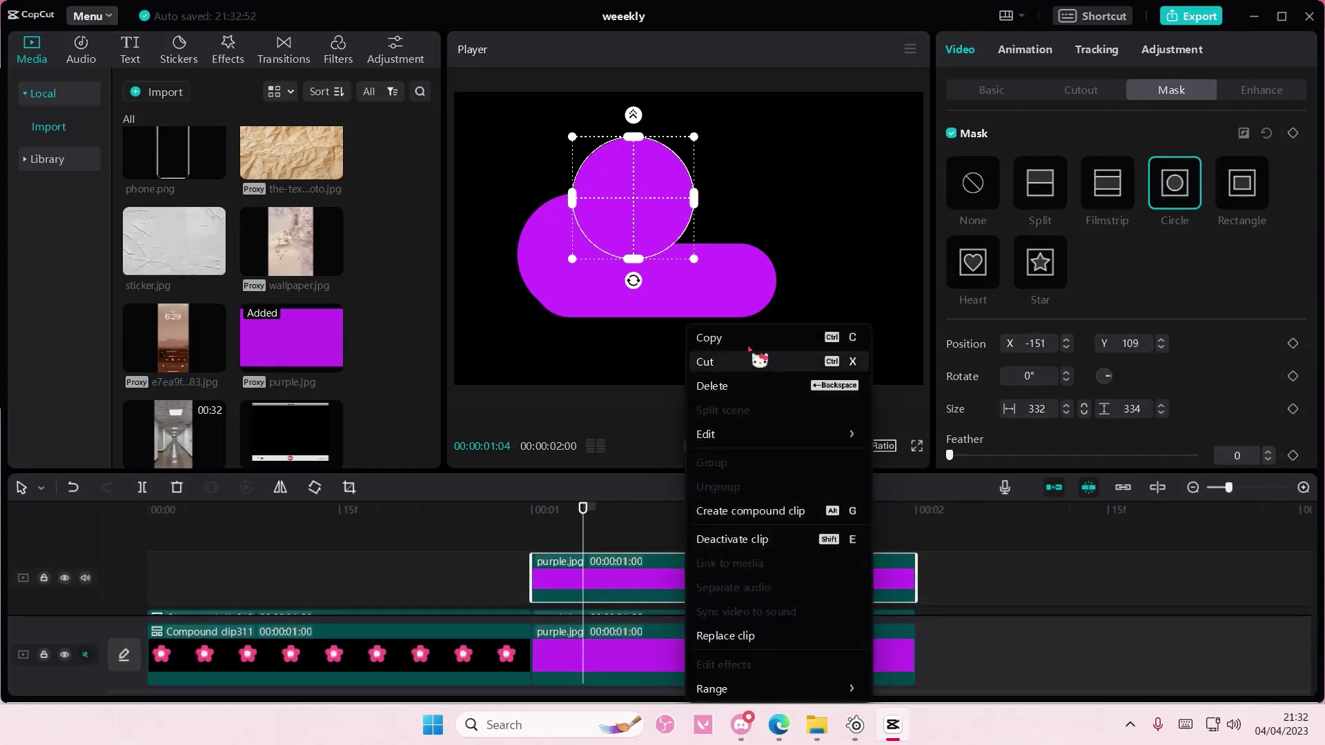
{"action": "left_click", "coordinate": [742, 338]}
{"action": "right_click", "coordinate": [710, 539]}
{"action": "left_click", "coordinate": [745, 553]}
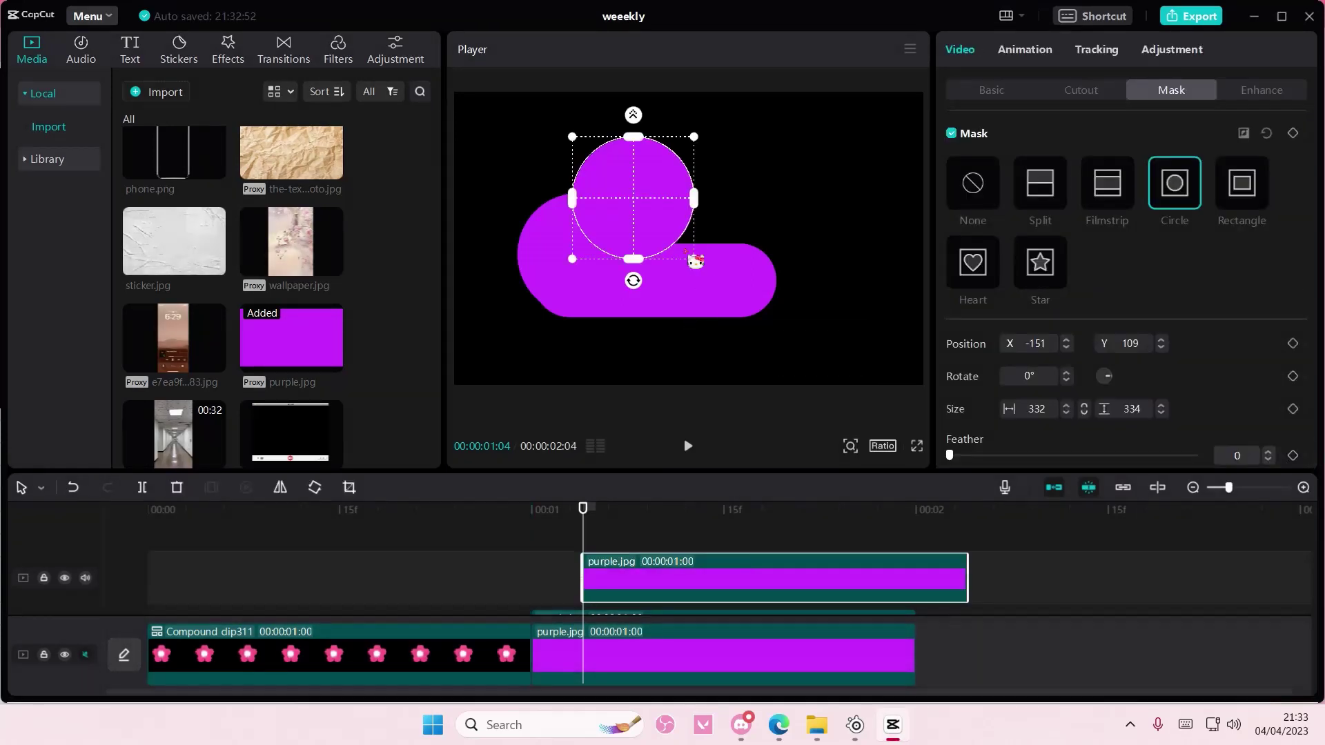
{"action": "left_click_drag", "start_coordinate": [689, 260], "coordinate": [715, 236]}
{"action": "left_click_drag", "start_coordinate": [683, 566], "coordinate": [636, 561]}
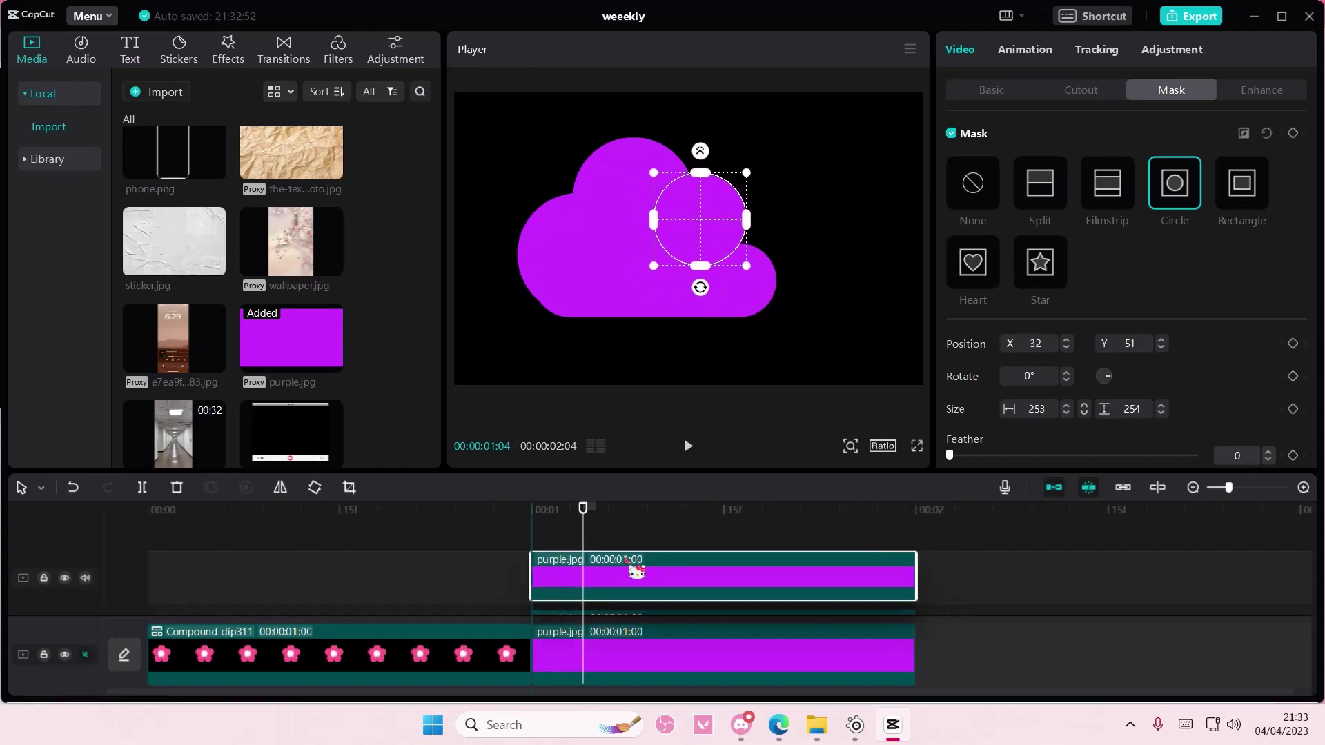
Duplicate the smaller circle clip, align the copy with the other purple clips, and place its circle over the pill's right end
{"action": "right_click", "coordinate": [636, 561]}
{"action": "left_click", "coordinate": [678, 340]}
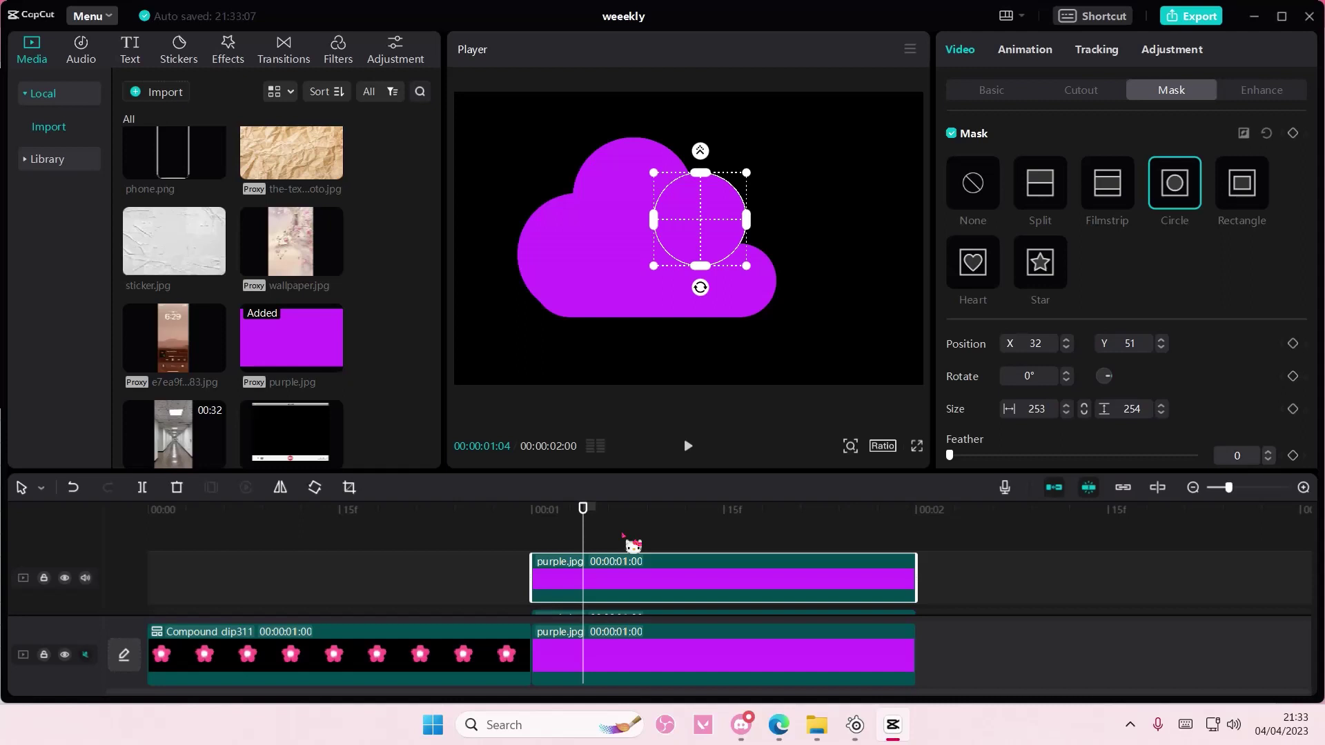
{"action": "right_click", "coordinate": [622, 533]}
{"action": "left_click", "coordinate": [646, 545]}
{"action": "left_click_drag", "start_coordinate": [669, 575], "coordinate": [622, 572]}
{"action": "left_click_drag", "start_coordinate": [702, 245], "coordinate": [759, 302]}
{"action": "left_click", "coordinate": [962, 578]}
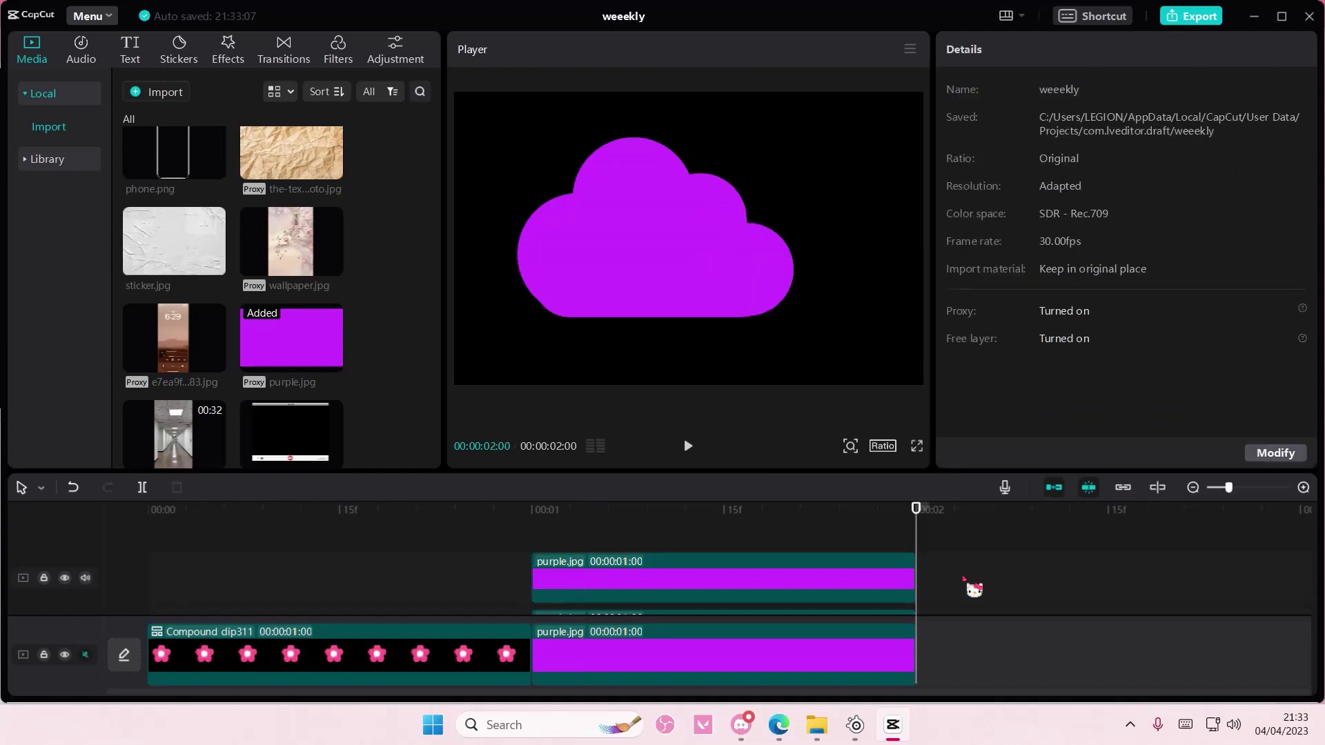
Combine all the purple clips into one compound clip and move it to the timeline start above the green heart clip
{"action": "scroll", "coordinate": [962, 578], "scroll_direction": "down", "scroll_amount": 5}
{"action": "left_click_drag", "start_coordinate": [960, 647], "coordinate": [742, 498]}
{"action": "scroll", "coordinate": [740, 530], "scroll_direction": "up", "scroll_amount": 2}
{"action": "right_click", "coordinate": [746, 576]}
{"action": "left_click", "coordinate": [804, 510]}
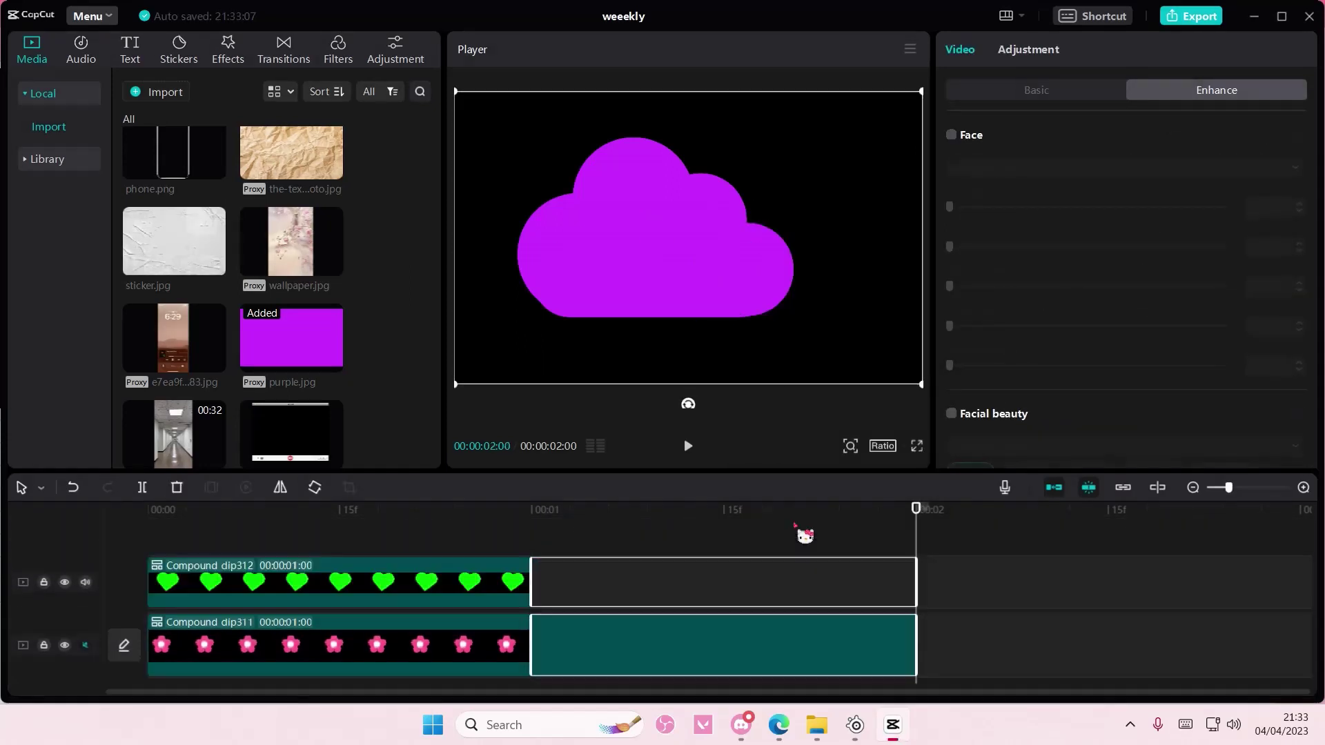
{"action": "left_click_drag", "start_coordinate": [724, 638], "coordinate": [228, 522]}
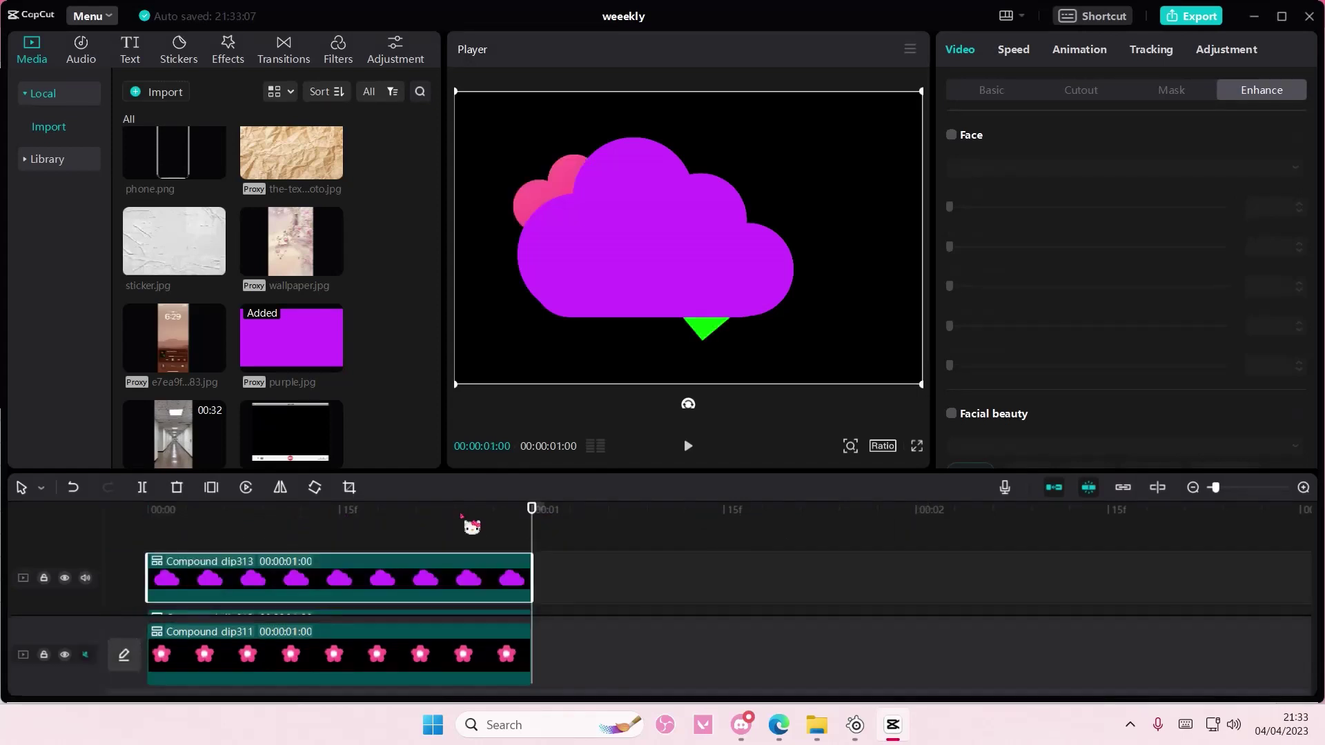
Scale the purple cloud down to about 51% and place it at about X 1062, Y 421, beside the flower and above the heart
{"action": "left_click_drag", "start_coordinate": [921, 386], "coordinate": [848, 337]}
{"action": "left_click_drag", "start_coordinate": [655, 257], "coordinate": [784, 205]}
{"action": "left_click_drag", "start_coordinate": [657, 89], "coordinate": [698, 112]}
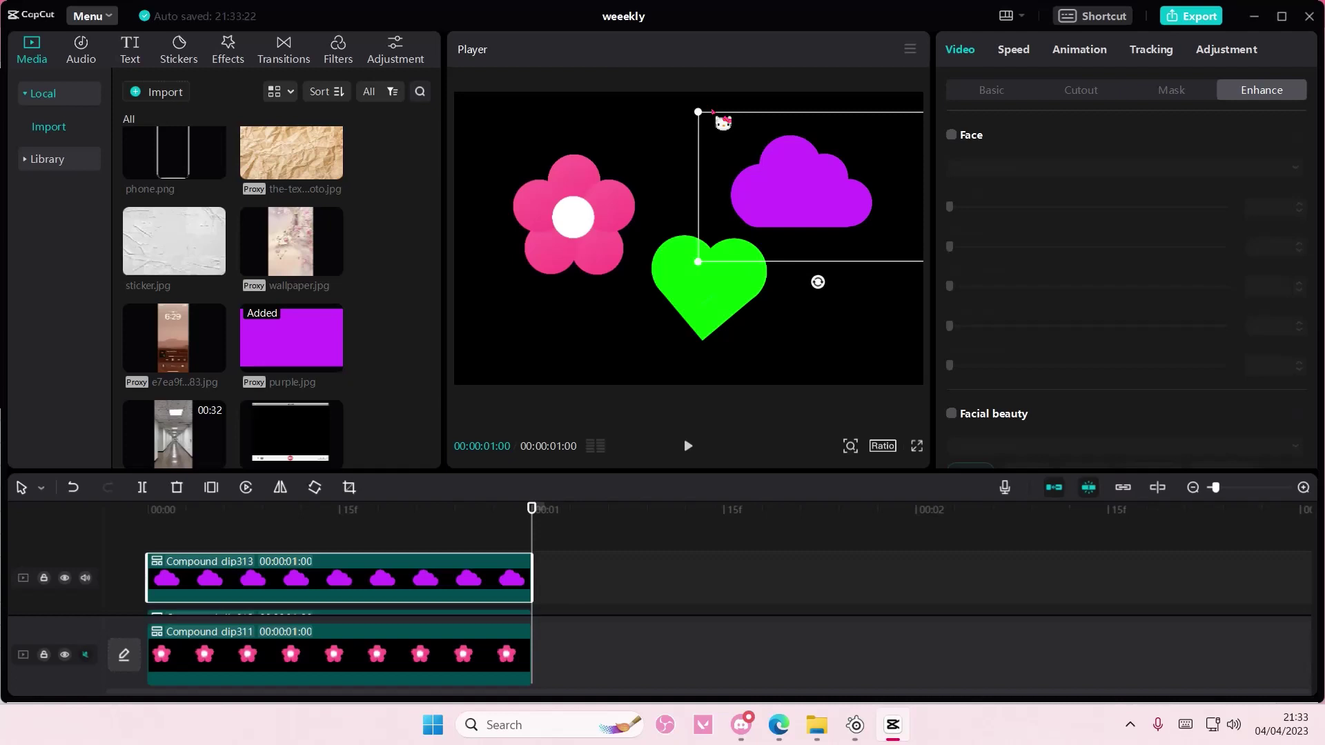
{"action": "left_click", "coordinate": [991, 90]}
Move the green heart down to about X 260, Y -452
{"action": "scroll", "coordinate": [398, 611], "scroll_direction": "down", "scroll_amount": 2}
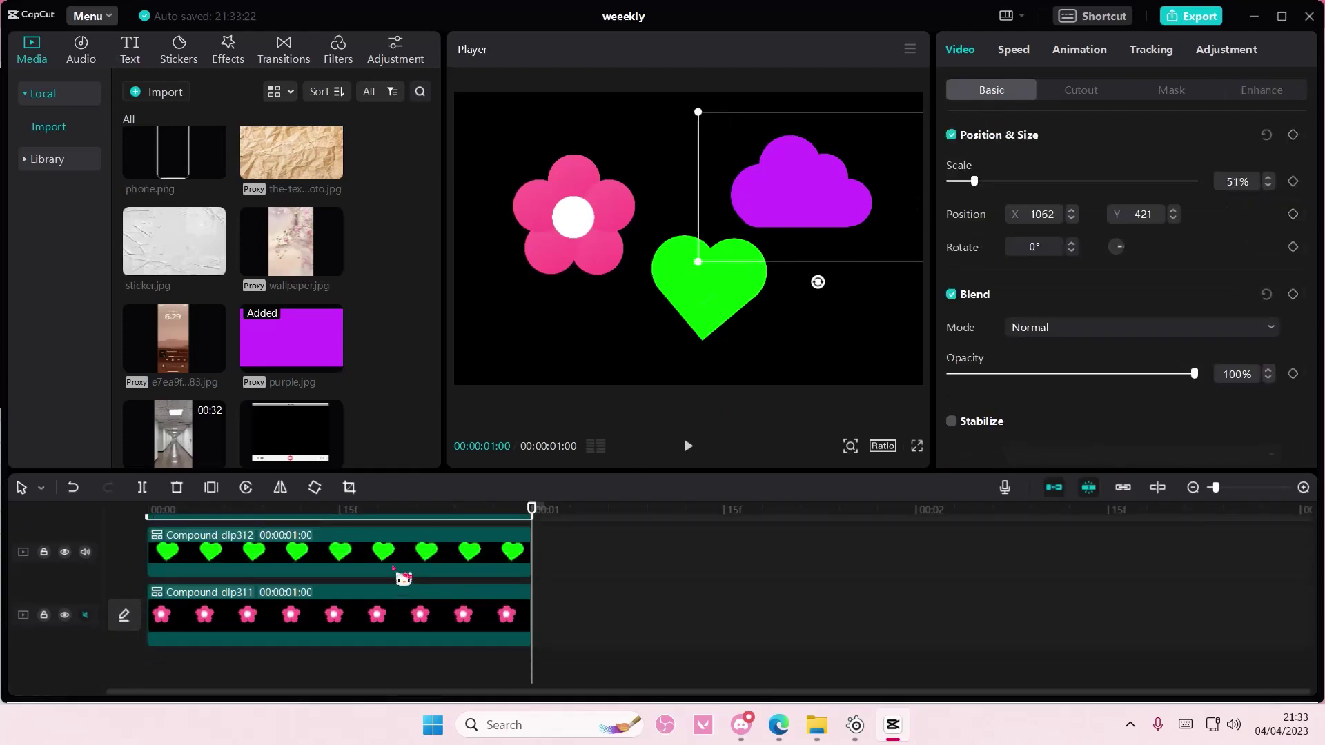
{"action": "left_click", "coordinate": [391, 566]}
{"action": "mouse_move", "coordinate": [702, 301]}
{"action": "left_mouse_down"}
{"action": "mouse_move", "coordinate": [678, 322]}
{"action": "mouse_move", "coordinate": [704, 325]}
{"action": "left_mouse_up"}
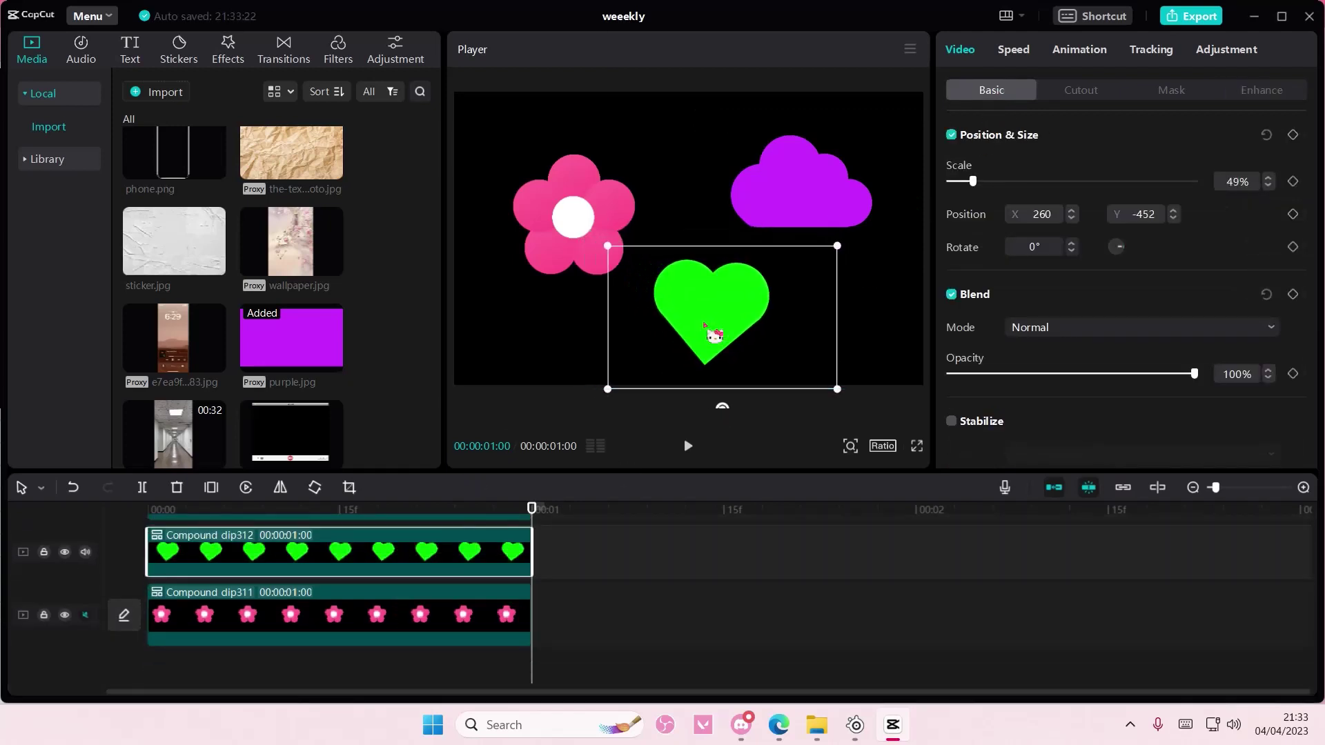
{"action": "left_click", "coordinate": [666, 551]}
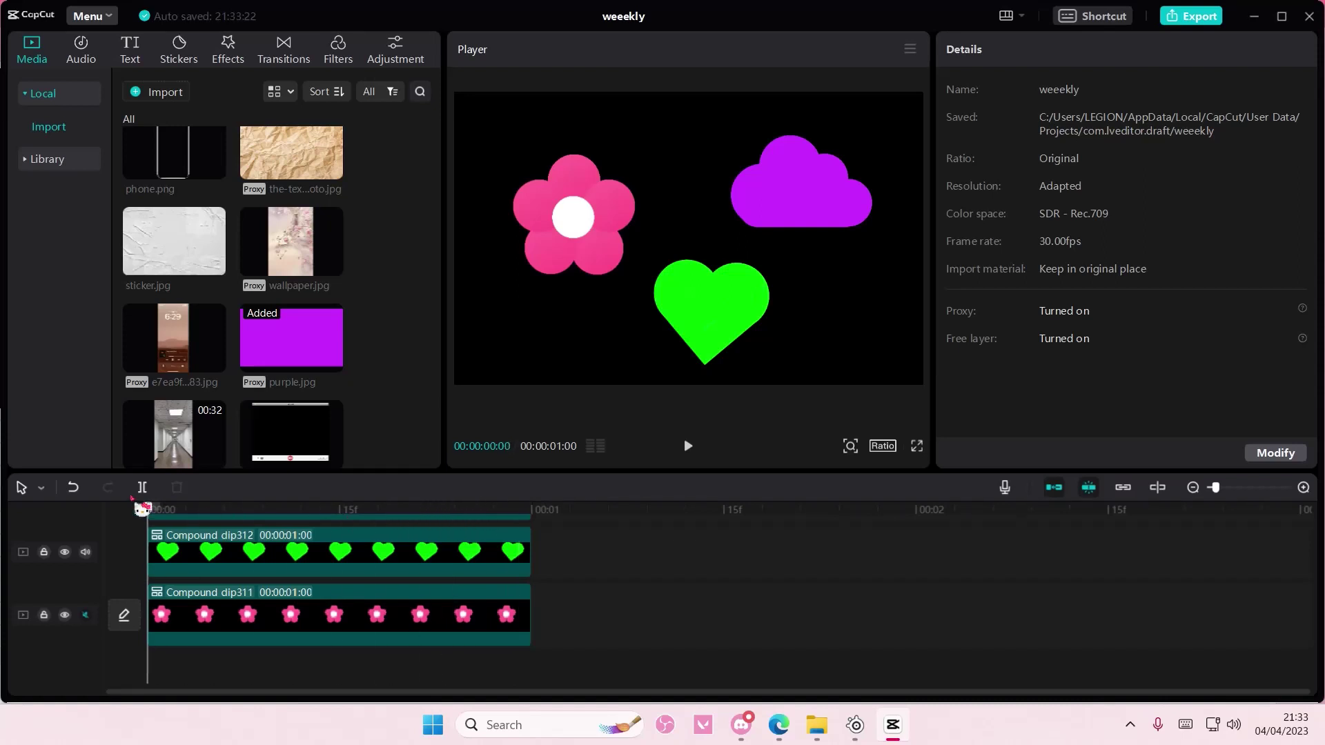
Try the "Slid...wave" combo animation on the pink flower compound clip, and apply "Wave...lide" instead
{"action": "scroll", "coordinate": [271, 591], "scroll_direction": "up", "scroll_amount": 2}
{"action": "left_click", "coordinate": [296, 655]}
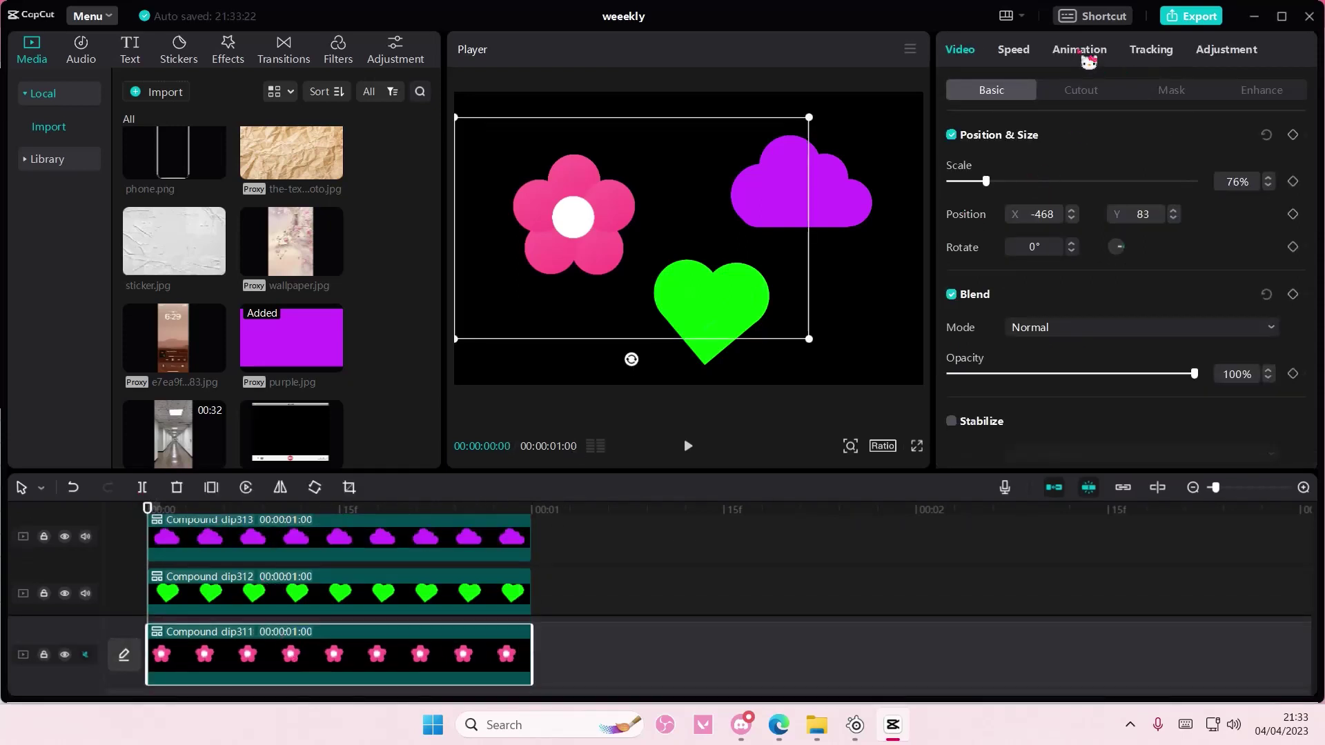
{"action": "left_click", "coordinate": [1080, 50]}
{"action": "left_click", "coordinate": [1237, 104]}
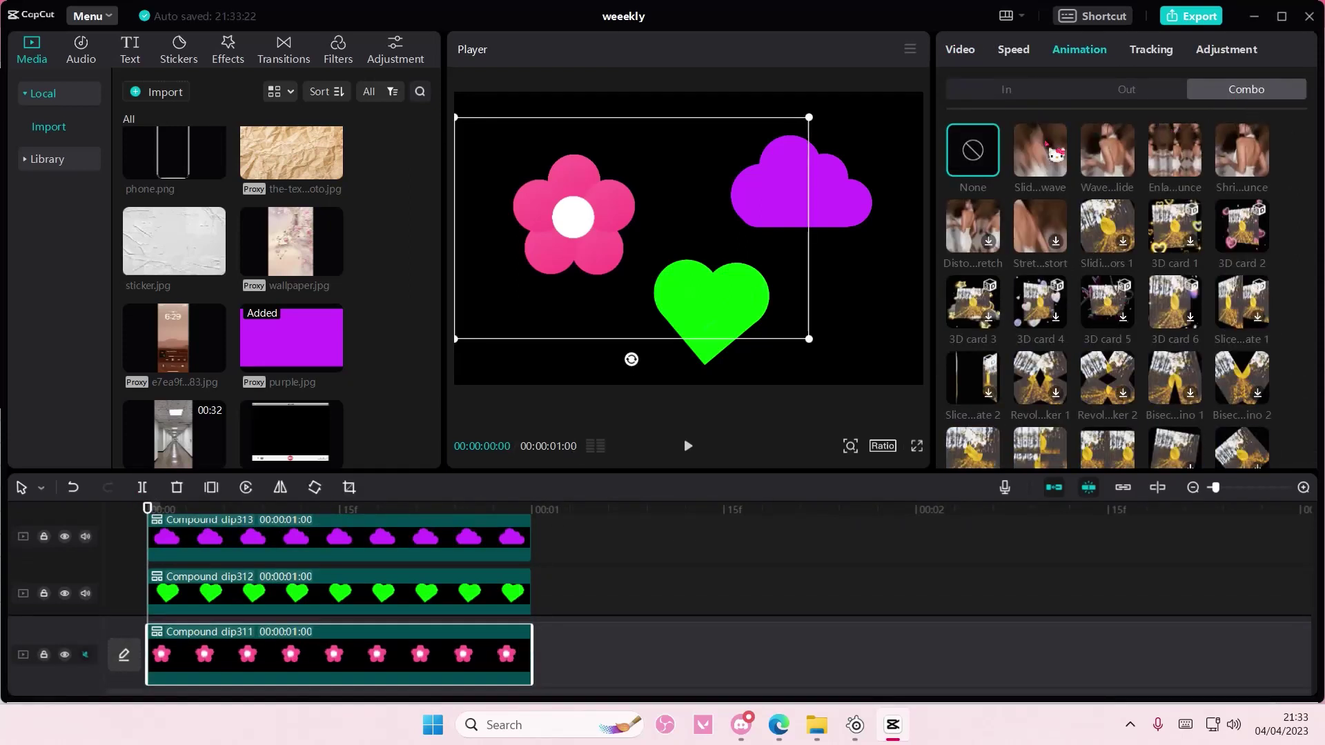
{"action": "left_click", "coordinate": [1046, 144]}
{"action": "left_click", "coordinate": [1113, 147]}
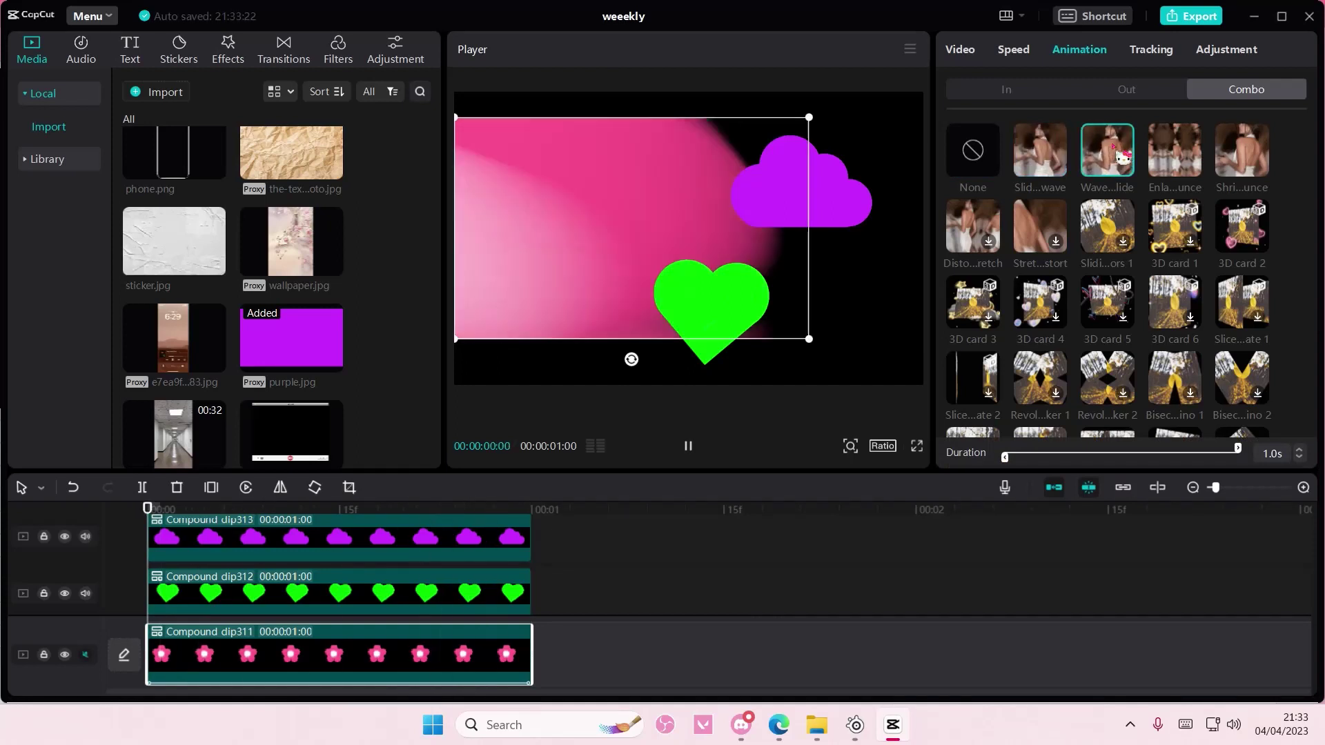
Apply the same "Wave...lide" combo animation to the green heart and purple cloud compound clips
{"action": "left_click", "coordinate": [488, 591]}
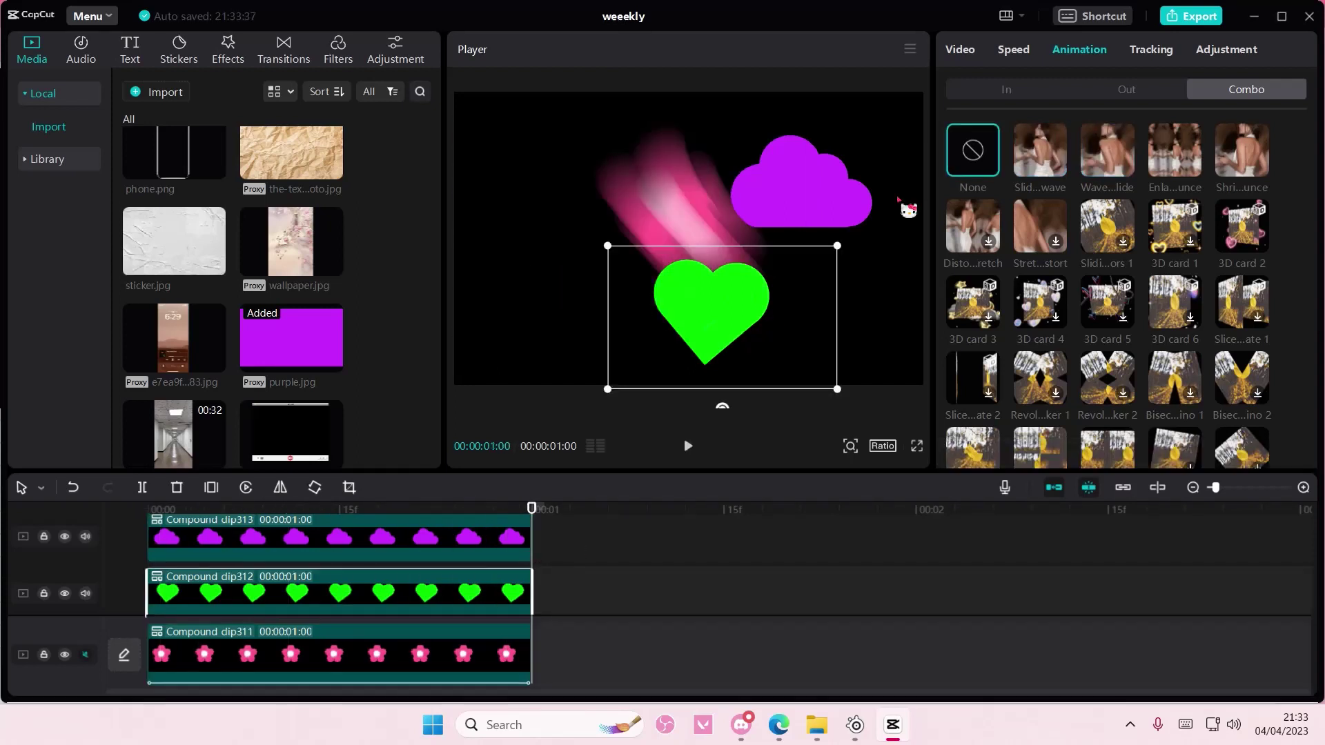
{"action": "left_click", "coordinate": [1107, 144]}
{"action": "left_click", "coordinate": [509, 534]}
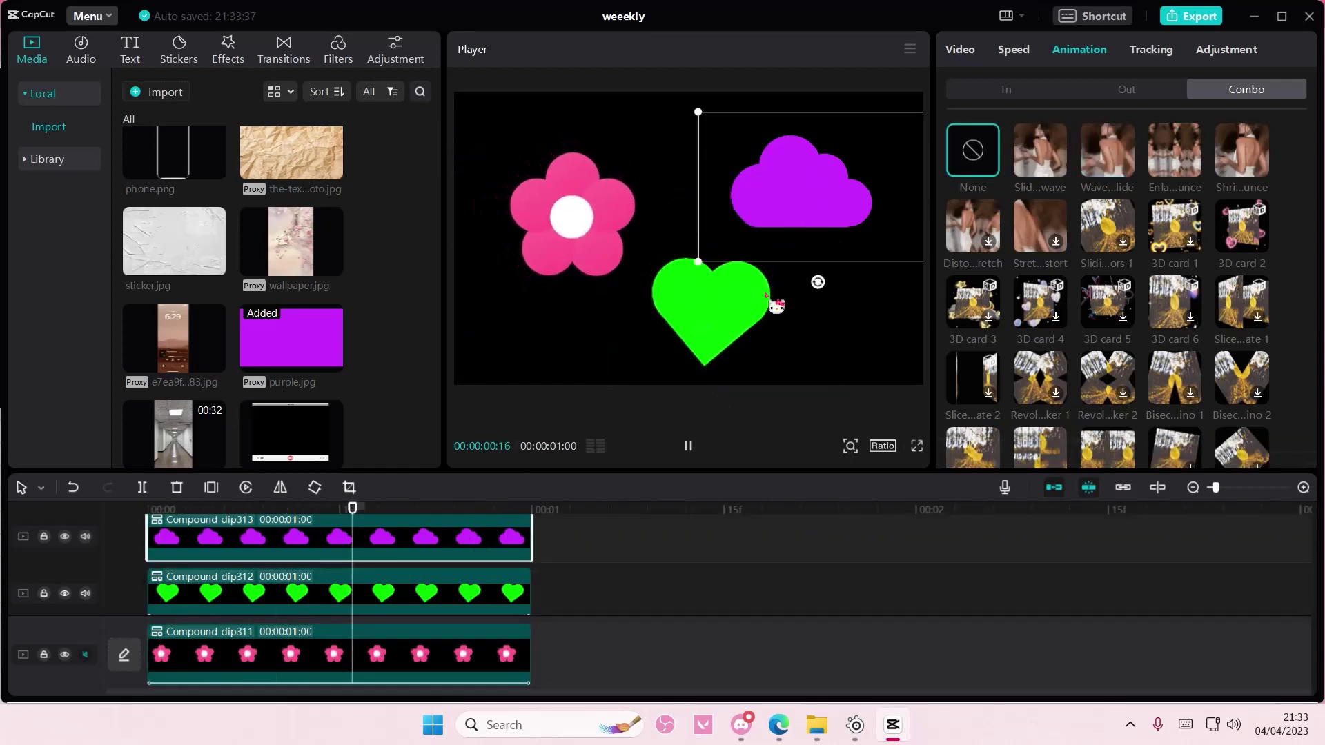
{"action": "left_click", "coordinate": [1108, 149]}
{"action": "scroll", "coordinate": [483, 552], "scroll_direction": "up", "scroll_amount": 1}
{"action": "left_click", "coordinate": [471, 539]}
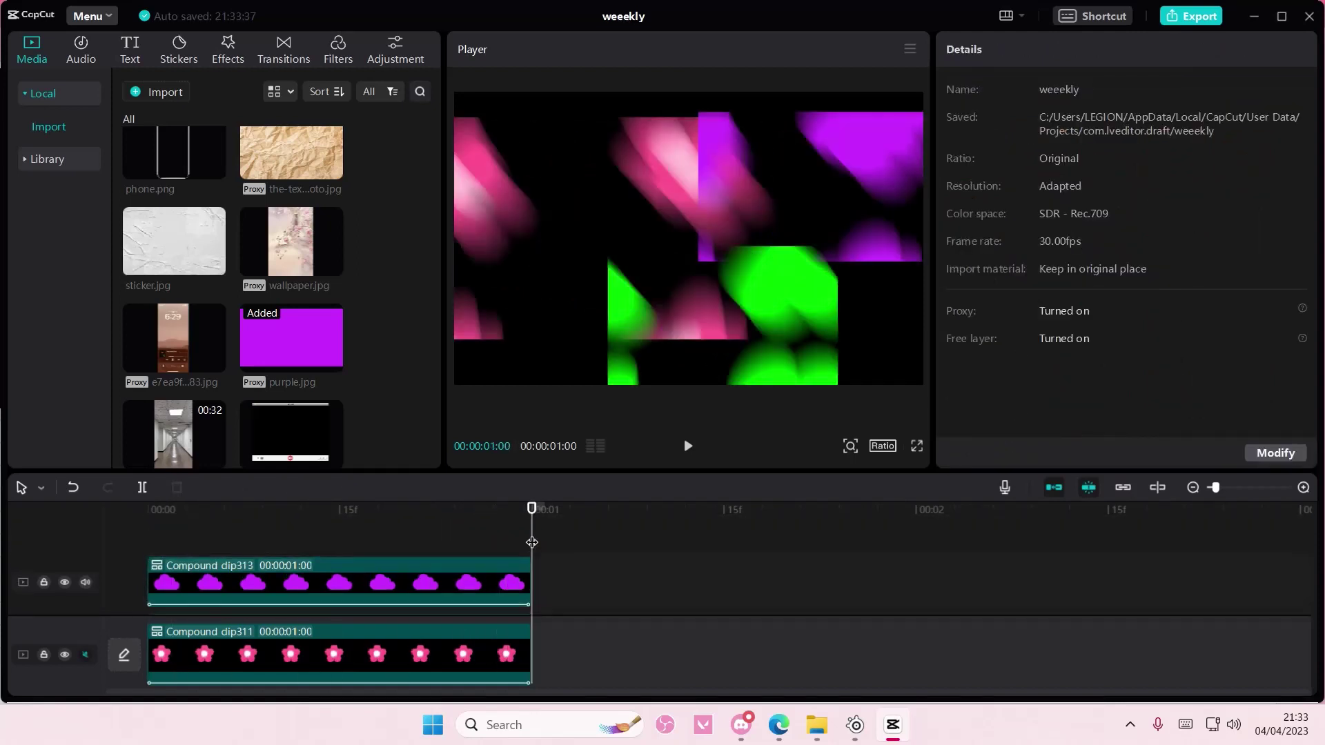
Play the timeline from the start to review the animated flower, heart and cloud
{"action": "left_click_drag", "start_coordinate": [528, 542], "coordinate": [131, 545]}
{"action": "left_click_drag", "start_coordinate": [381, 513], "coordinate": [143, 535]}
{"action": "left_click", "coordinate": [696, 445]}
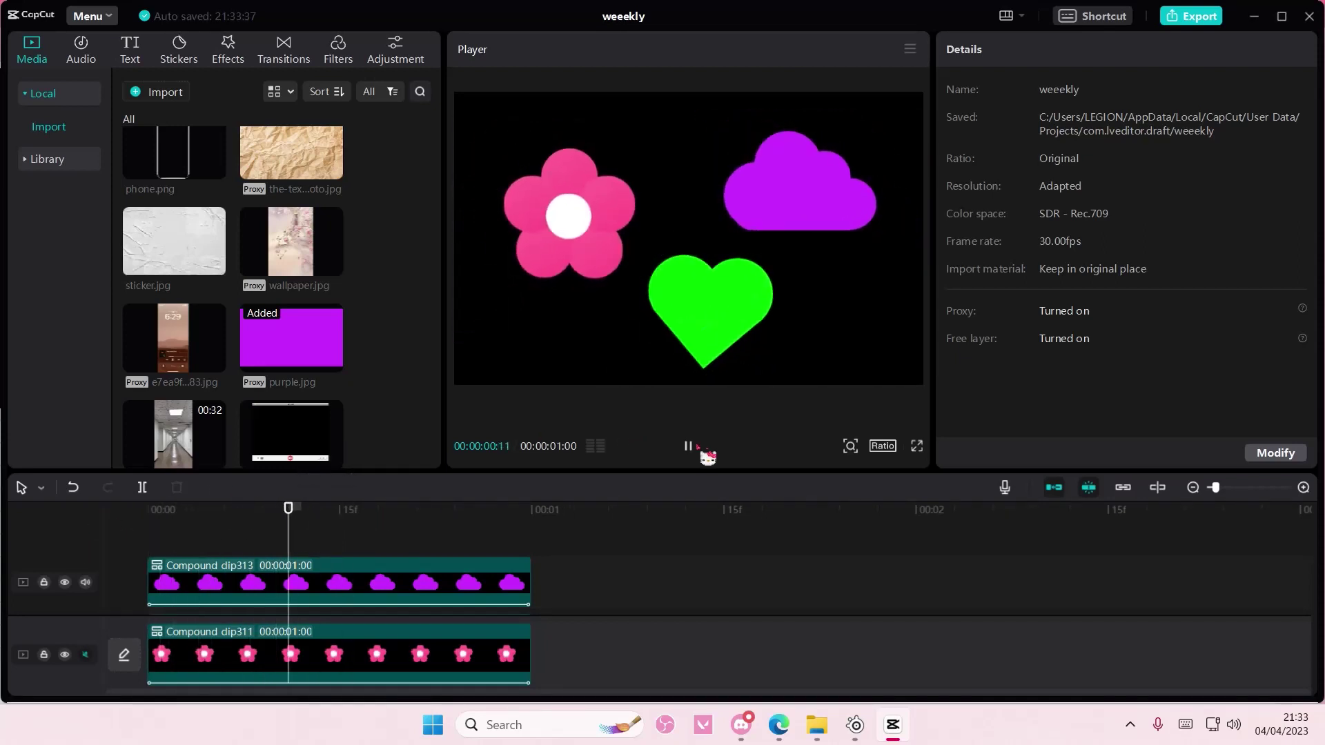
{"action": "left_click", "coordinate": [694, 446]}
{"action": "scroll", "coordinate": [594, 557], "scroll_direction": "down", "scroll_amount": 2}
{"action": "scroll", "coordinate": [539, 559], "scroll_direction": "up", "scroll_amount": 2}
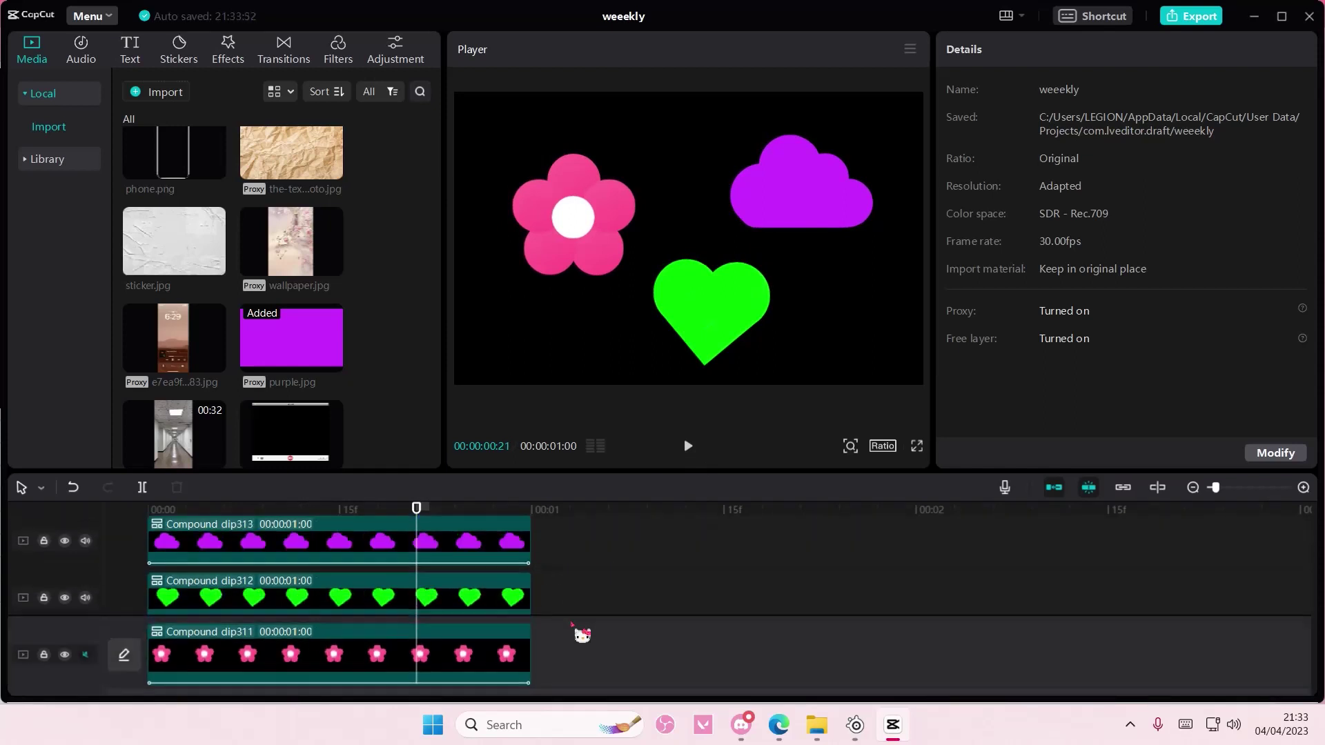
{"action": "scroll", "coordinate": [585, 621], "scroll_direction": "down", "scroll_amount": 1}
{"action": "scroll", "coordinate": [586, 610], "scroll_direction": "up", "scroll_amount": 1}
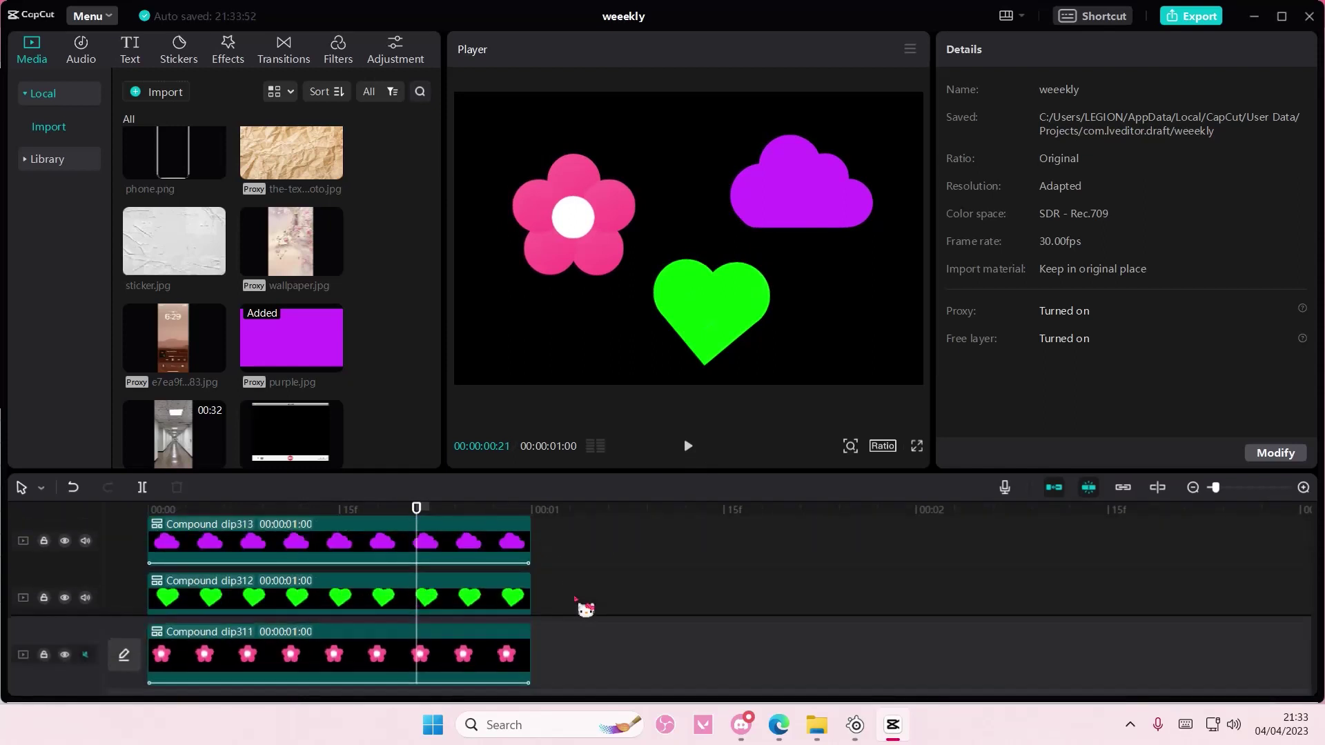